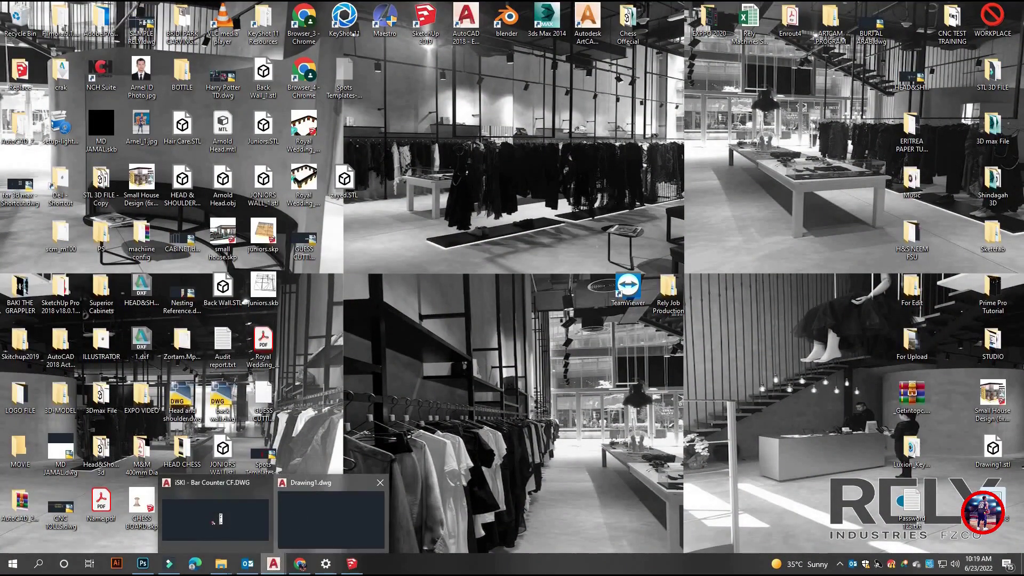
- Open the Drawing Units settings for Drawing1
{"action": "left_click", "coordinate": [331, 512]}
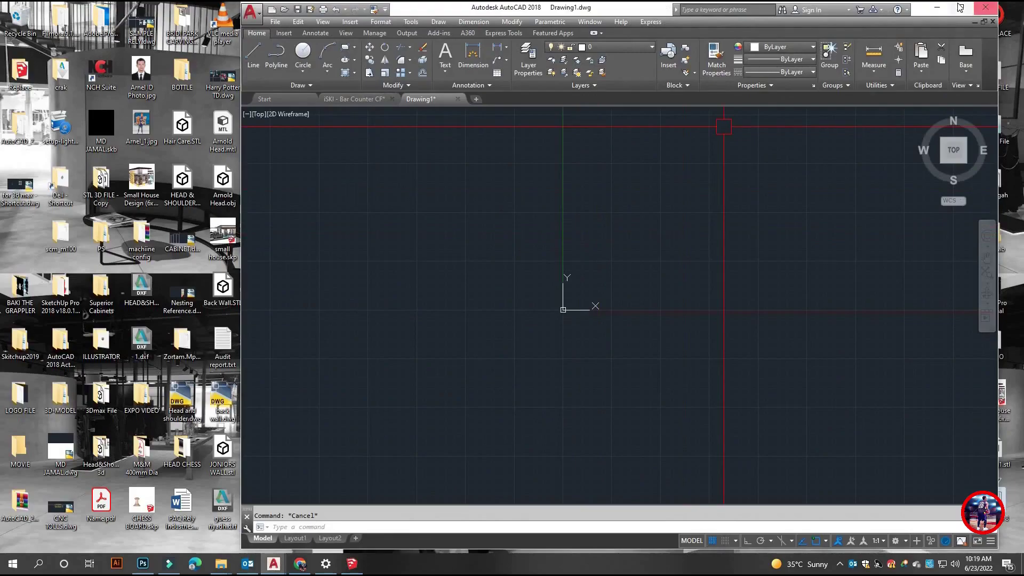
{"action": "type", "text": "nits"}
{"action": "key", "text": "Return"}
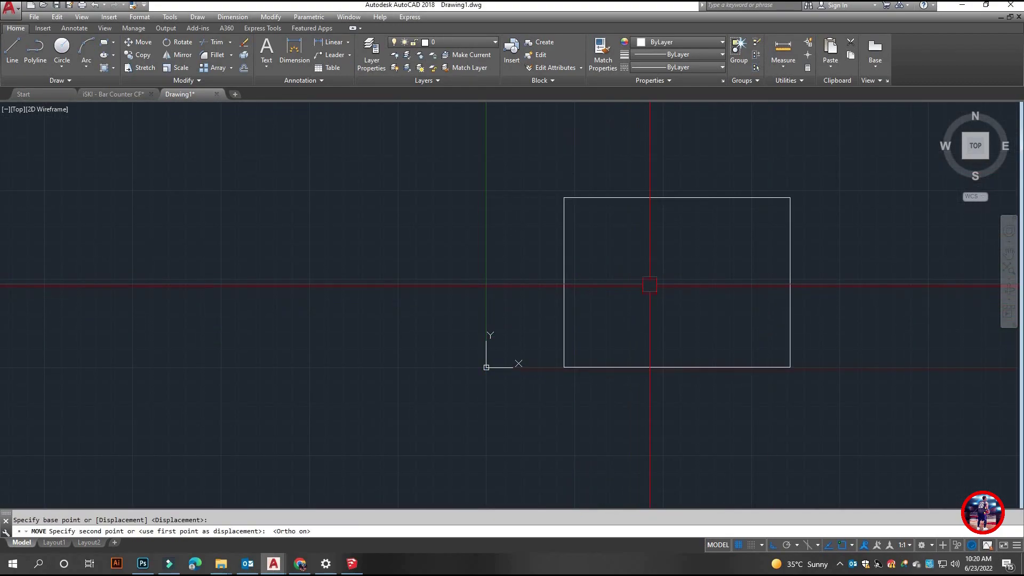
- Offset the rectangle inward by 10 to make an inner copy
{"action": "type", "text": "100"}
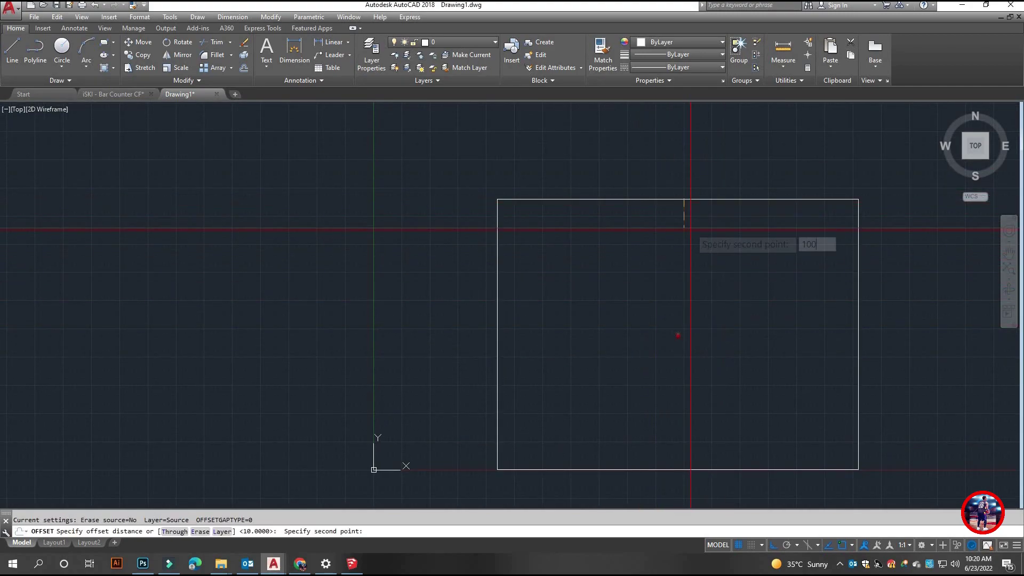
{"action": "key", "text": "Return"}
{"action": "left_click", "coordinate": [713, 201]}
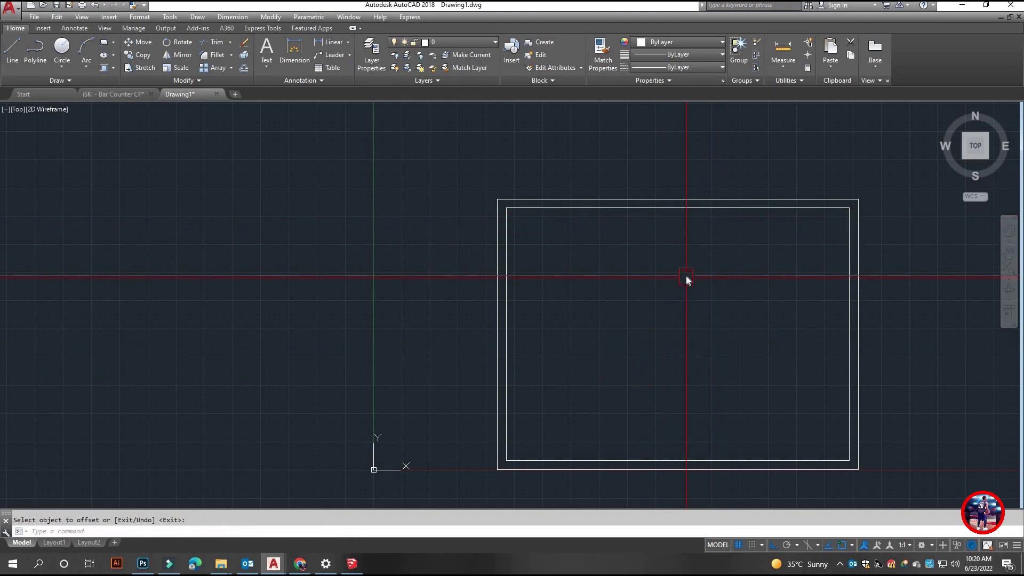
{"action": "left_click", "coordinate": [686, 208]}
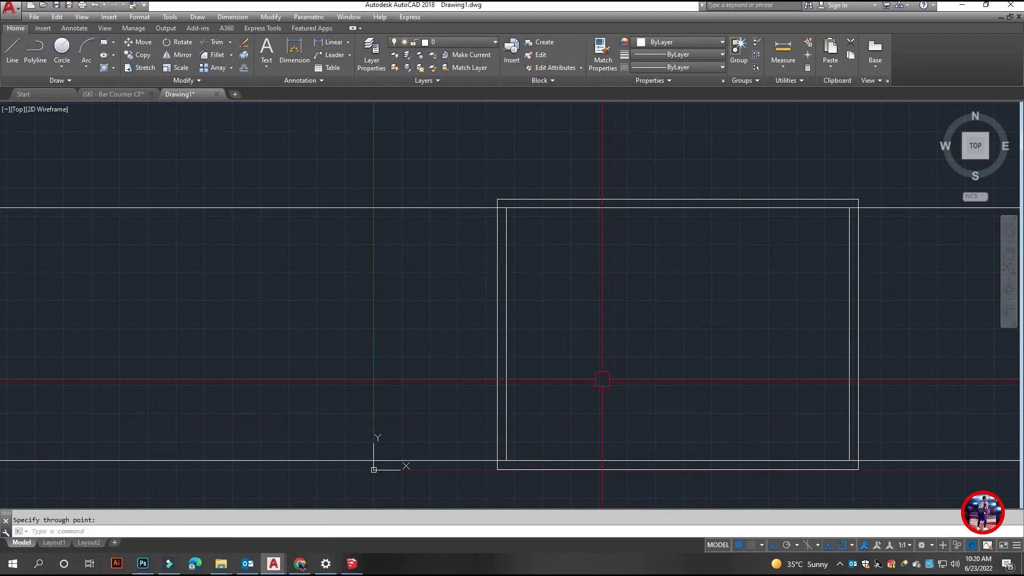
{"action": "key", "text": "Escape"}
- Create a boundary from the enclosed area inside the frame with BOUNDARY
{"action": "scroll", "coordinate": [602, 379], "scroll_direction": "down", "scroll_amount": 2}
{"action": "left_click_drag", "start_coordinate": [800, 304], "coordinate": [530, 349]}
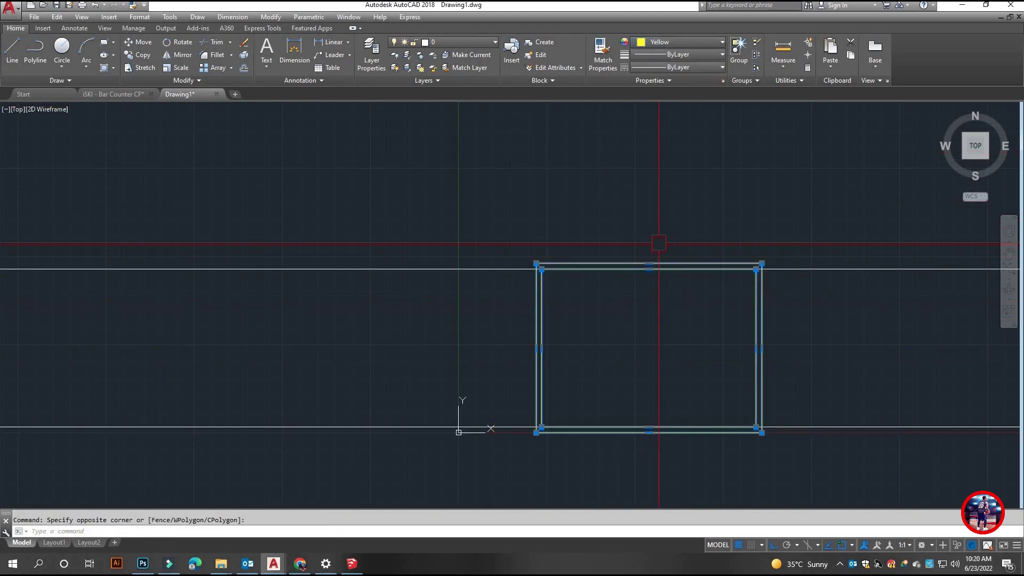
{"action": "key", "text": "Escape"}
{"action": "scroll", "coordinate": [647, 299], "scroll_direction": "up", "scroll_amount": 2}
{"action": "type", "text": "bo"}
{"action": "key", "text": "Return"}
{"action": "scroll", "coordinate": [623, 273], "scroll_direction": "down", "scroll_amount": 2}
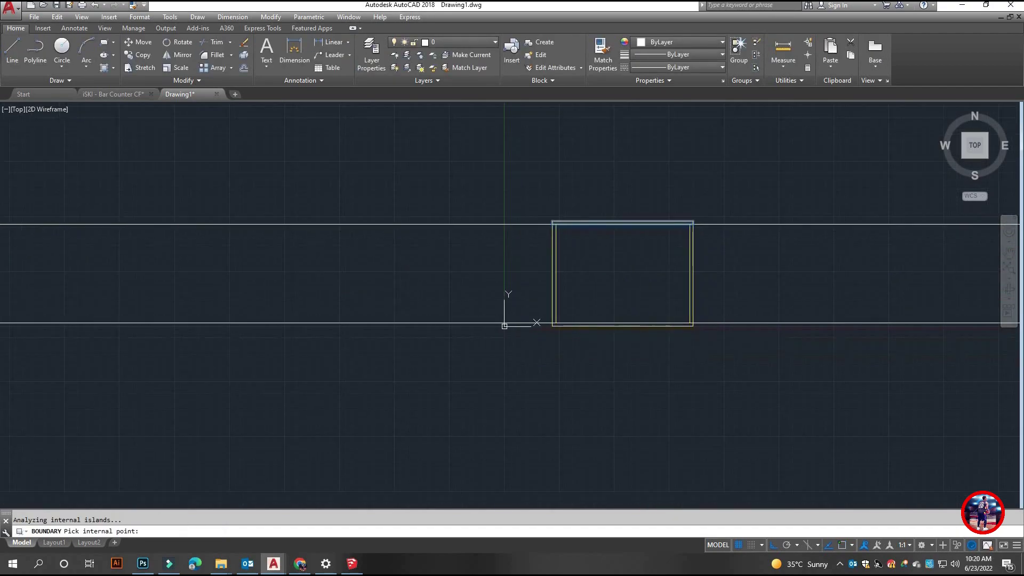
{"action": "scroll", "coordinate": [693, 256], "scroll_direction": "up", "scroll_amount": 1}
{"action": "scroll", "coordinate": [577, 355], "scroll_direction": "up", "scroll_amount": 1}
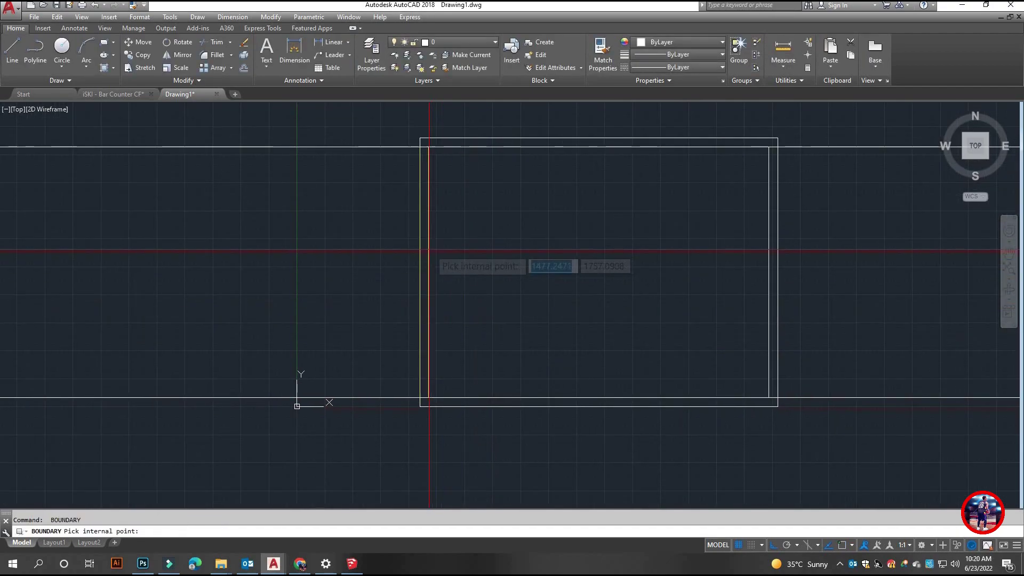
{"action": "left_click", "coordinate": [429, 251]}
{"action": "key", "text": "Return"}
{"action": "scroll", "coordinate": [519, 250], "scroll_direction": "down", "scroll_amount": 2}
- Erase the two stray long horizontal lines
{"action": "left_click_drag", "start_coordinate": [464, 192], "coordinate": [681, 371]}
{"action": "right_click", "coordinate": [681, 370]}
{"action": "left_click", "coordinate": [455, 389]}
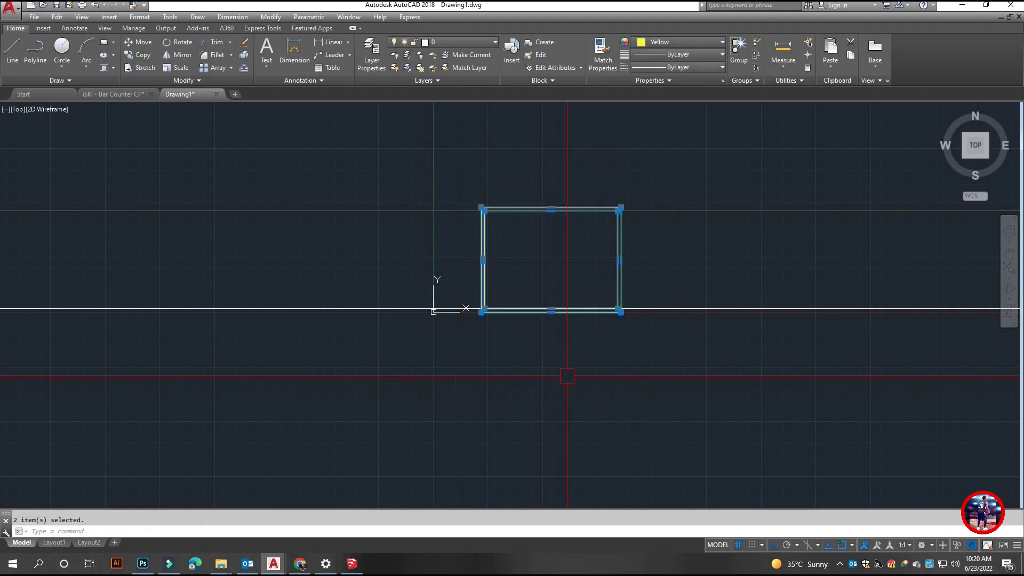
{"action": "key", "text": "Escape"}
{"action": "left_click", "coordinate": [768, 343]}
{"action": "left_click", "coordinate": [722, 193]}
{"action": "key", "text": "Delete"}
{"action": "scroll", "coordinate": [472, 232], "scroll_direction": "up", "scroll_amount": 2}
- Write 'Production Office' as single-line text inside the frame
{"action": "type", "text": "xt"}
{"action": "key", "text": "Return"}
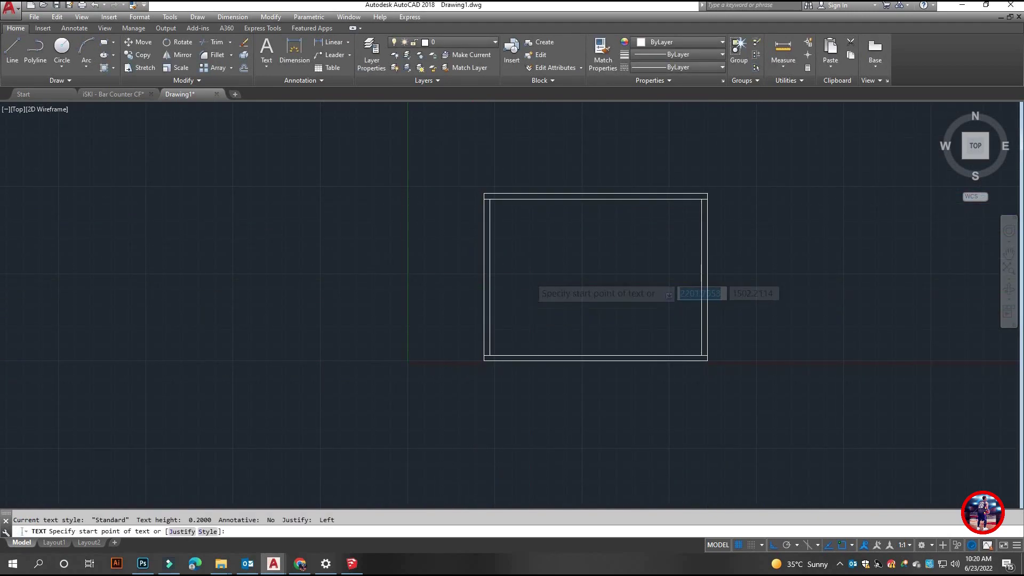
{"action": "scroll", "coordinate": [531, 278], "scroll_direction": "up", "scroll_amount": 2}
{"action": "left_click", "coordinate": [556, 301]}
{"action": "key", "text": "Return"}
{"action": "key", "text": "Return"}
{"action": "type", "text": "Pro"}
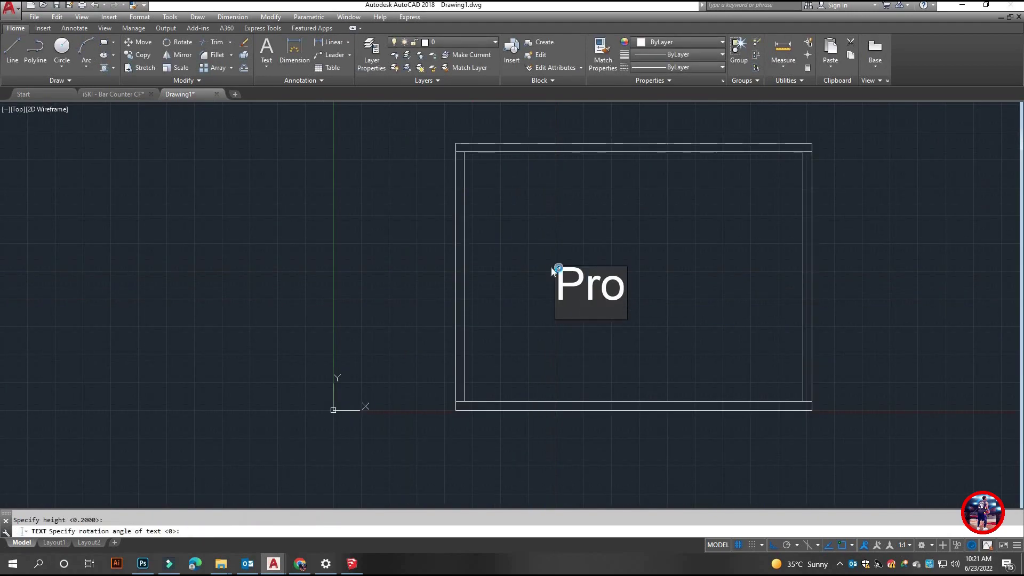
{"action": "type", "text": "duction Of"}
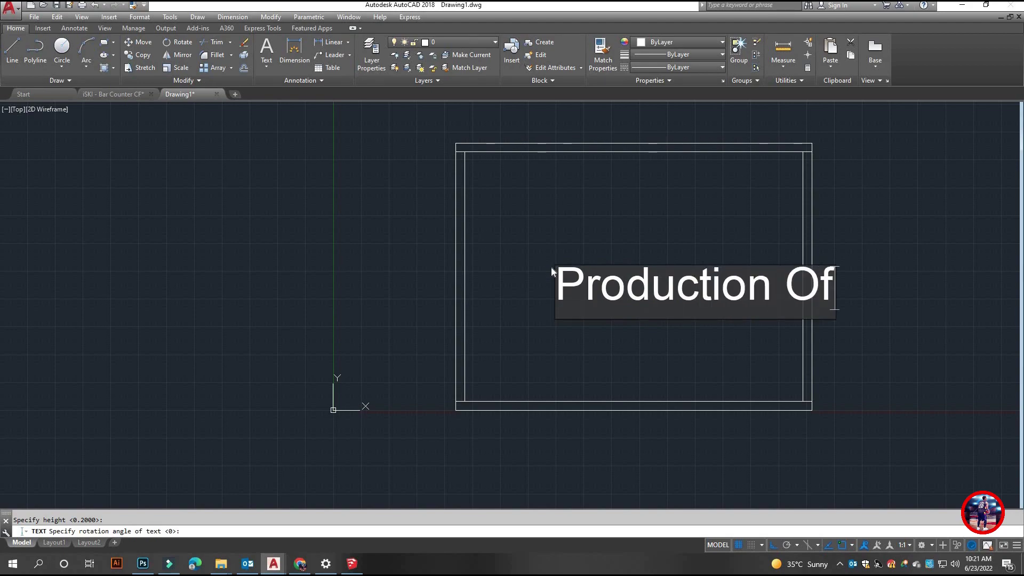
{"action": "type", "text": "fice"}
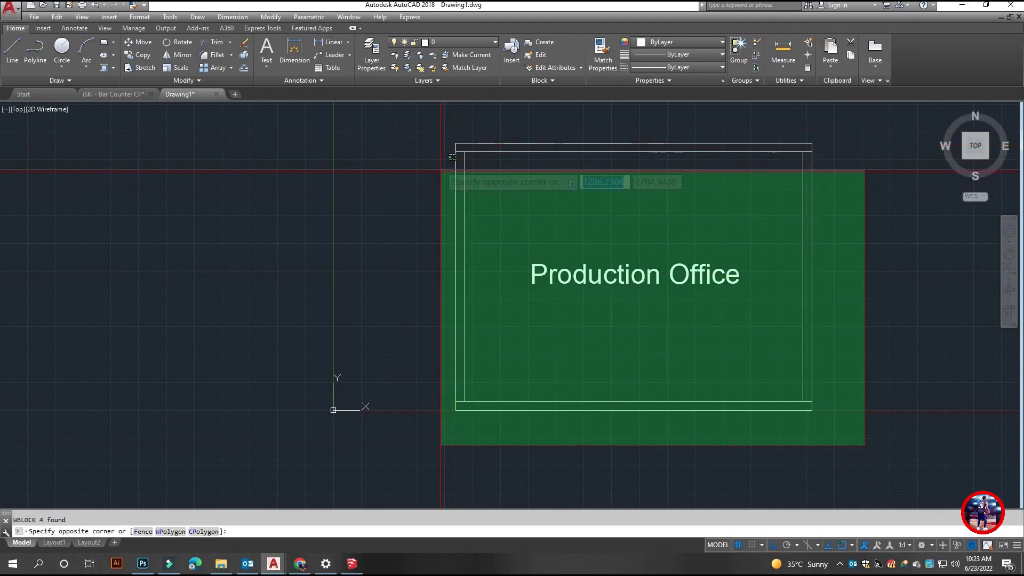
- WBLOCK the frame and label to an AutoCAD 2000 DWG on the USB drive
{"action": "left_click", "coordinate": [442, 171]}
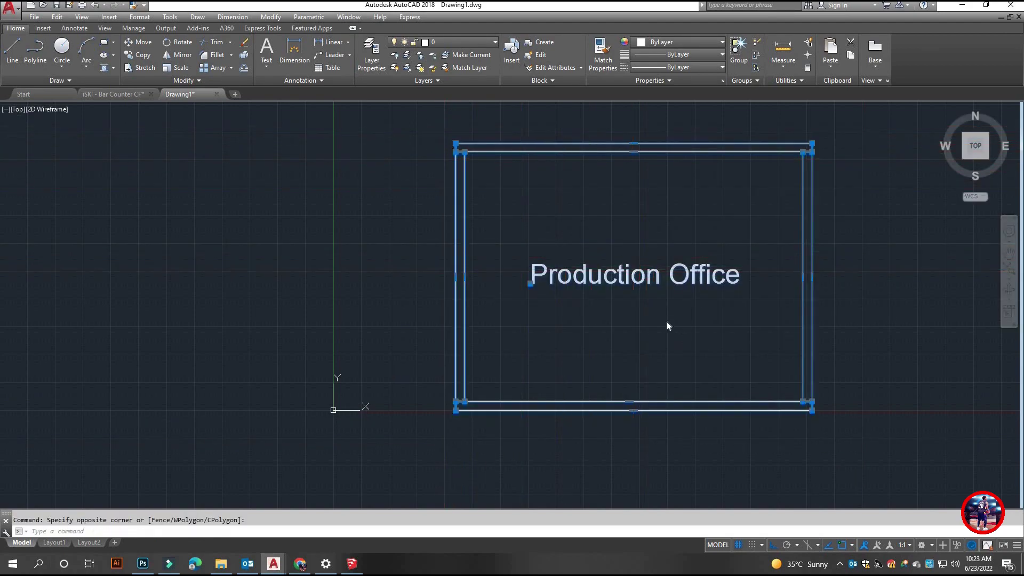
{"action": "type", "text": "wblock"}
{"action": "key", "text": "Return"}
{"action": "left_click", "coordinate": [606, 339]}
{"action": "left_click", "coordinate": [608, 443]}
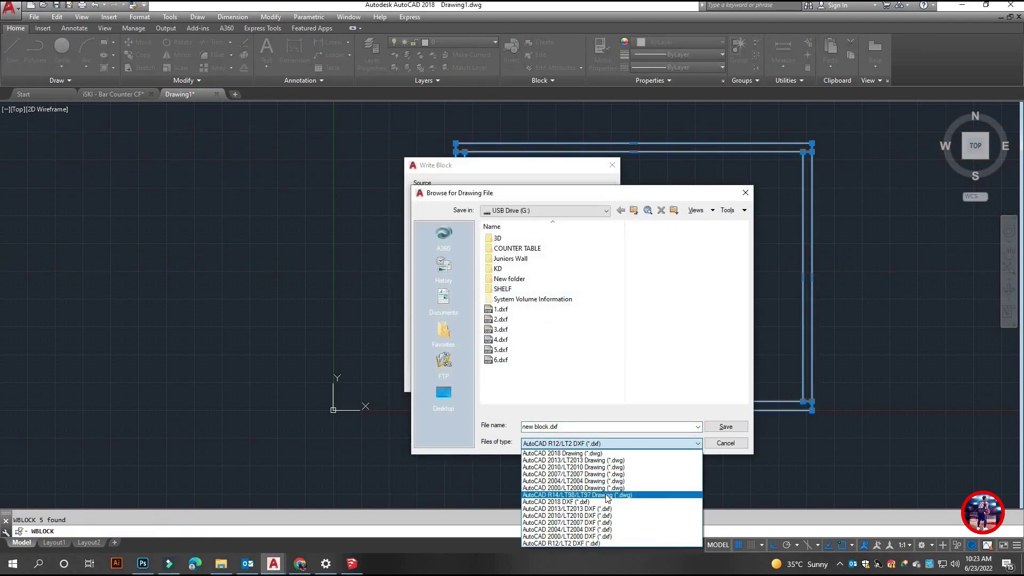
{"action": "left_click", "coordinate": [572, 426]}
{"action": "type", "text": "Production Office"}
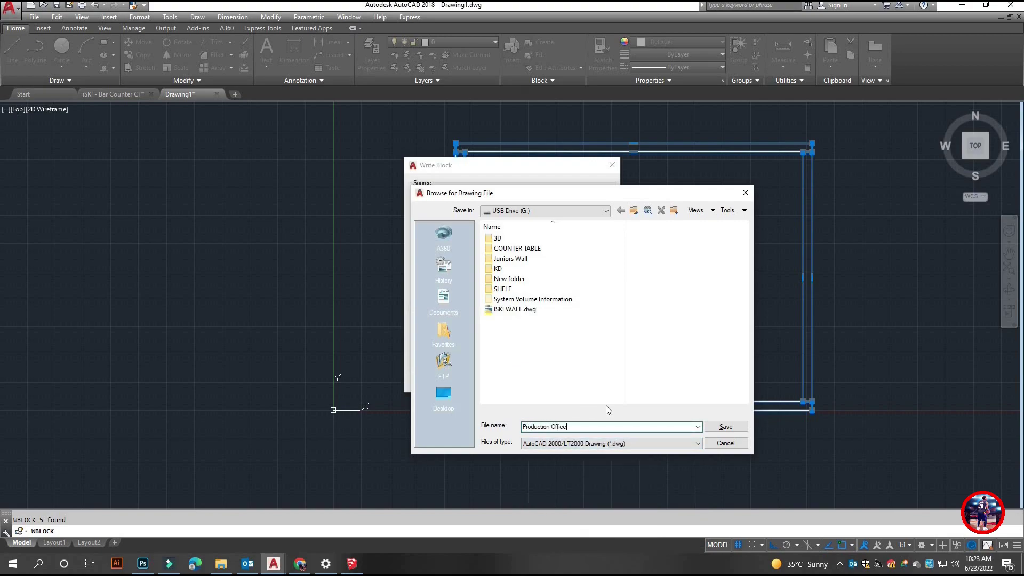
{"action": "left_click", "coordinate": [725, 429]}
{"action": "left_click", "coordinate": [512, 377]}
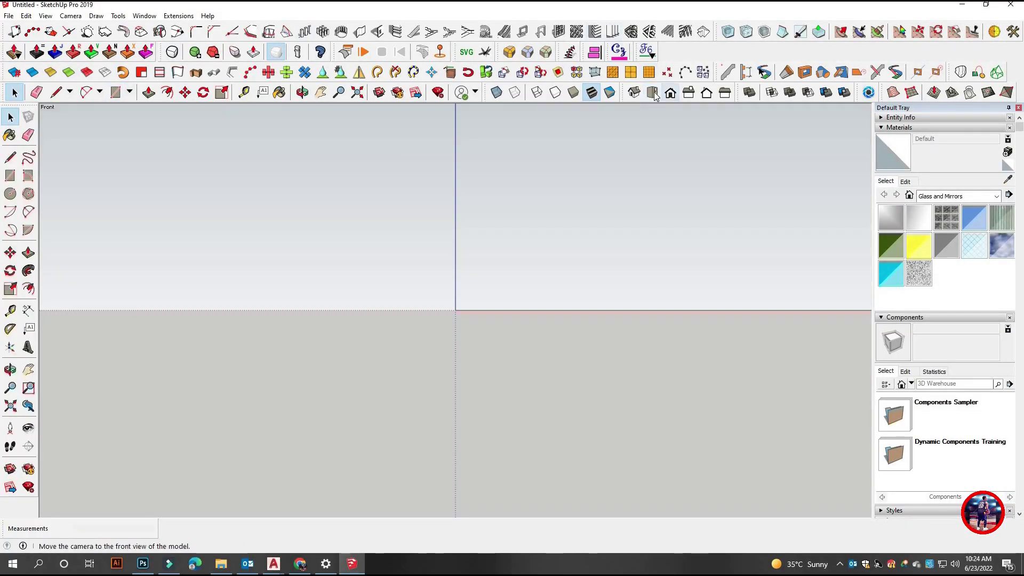
- Import the exported office DWG into SketchUp
{"action": "left_click", "coordinate": [9, 16]}
{"action": "left_click", "coordinate": [55, 179]}
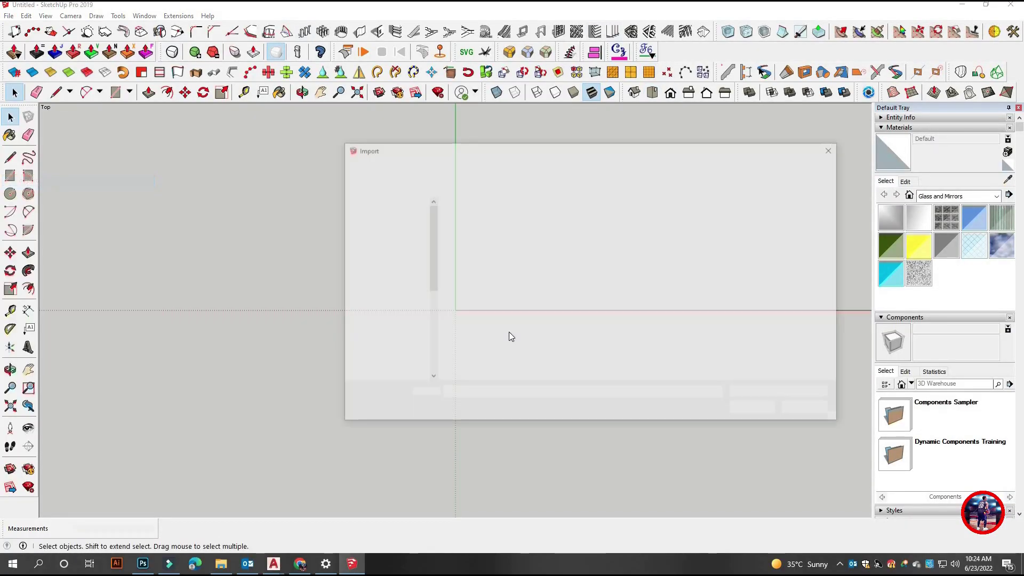
{"action": "double_click", "coordinate": [517, 373]}
{"action": "key", "text": "Return"}
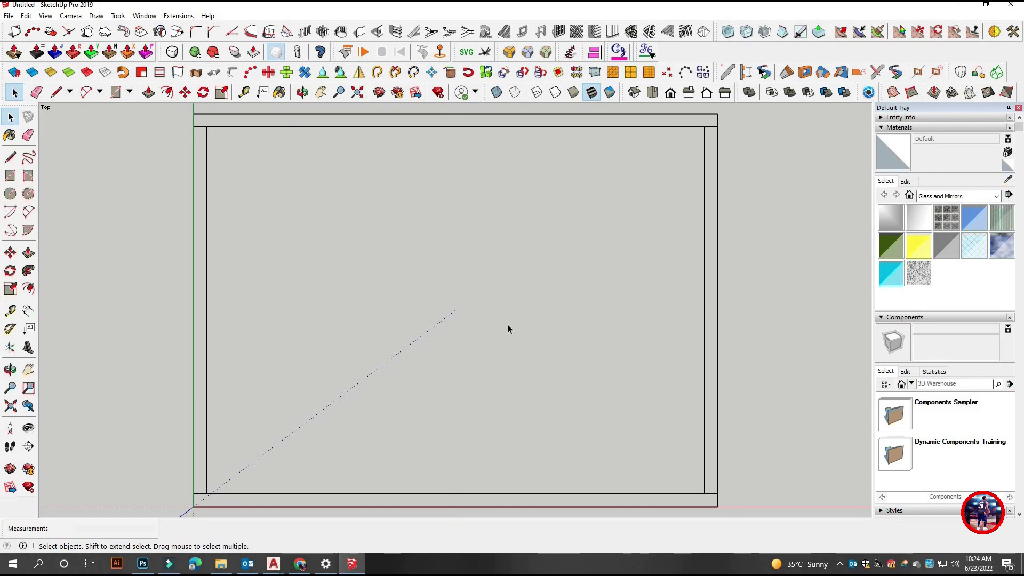
- Zoom to the imported frame and push/pull its walls up 3000 mm
{"action": "left_click", "coordinate": [668, 95]}
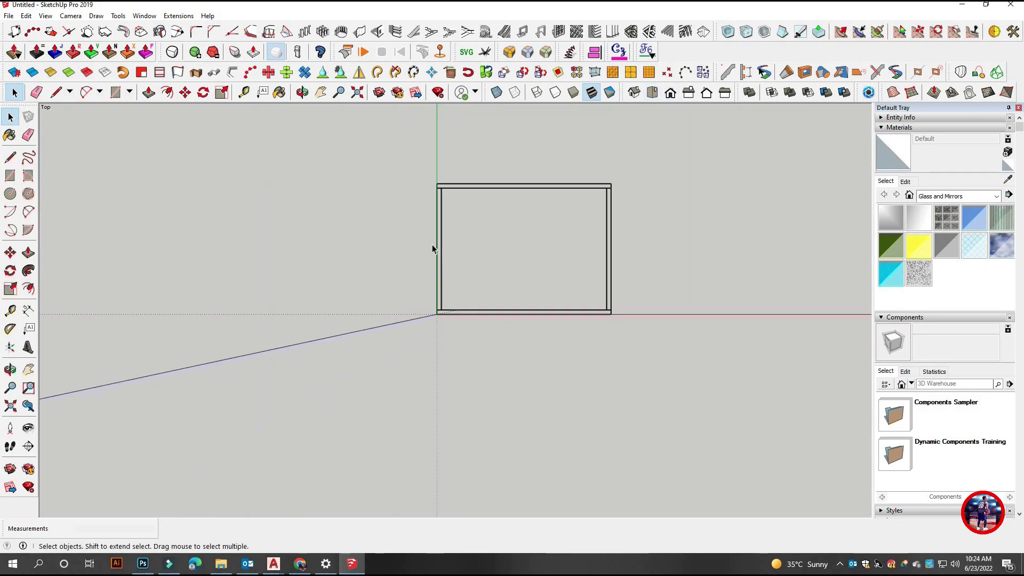
{"action": "mouse_move", "coordinate": [432, 244]}
{"action": "middle_mouse_down"}
{"action": "mouse_move", "coordinate": [507, 211]}
{"action": "mouse_move", "coordinate": [493, 188]}
{"action": "middle_mouse_up"}
{"action": "left_click", "coordinate": [491, 191]}
{"action": "right_click", "coordinate": [491, 191]}
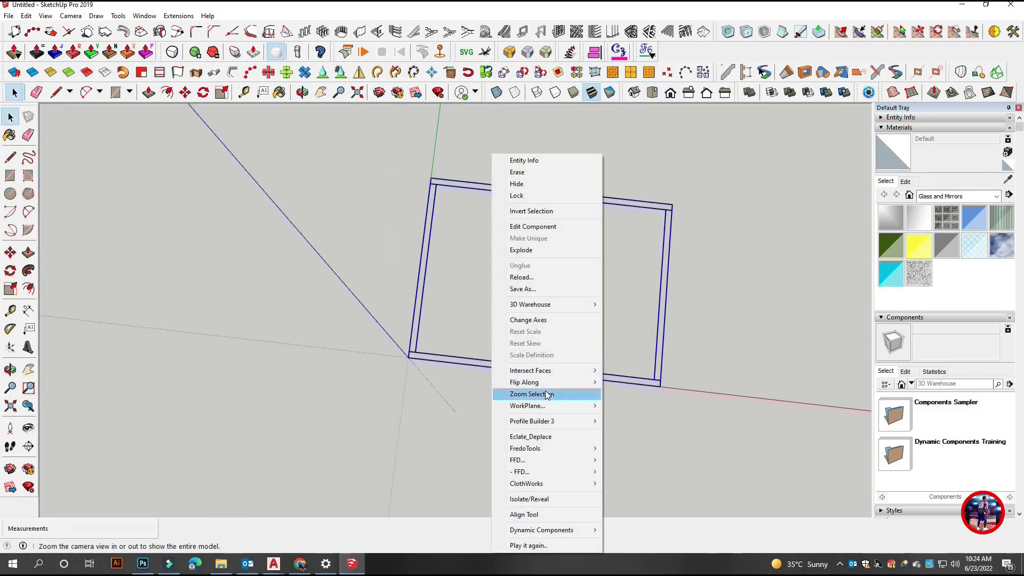
{"action": "left_click", "coordinate": [528, 249]}
{"action": "scroll", "coordinate": [427, 204], "scroll_direction": "up", "scroll_amount": 2}
{"action": "key", "text": "l"}
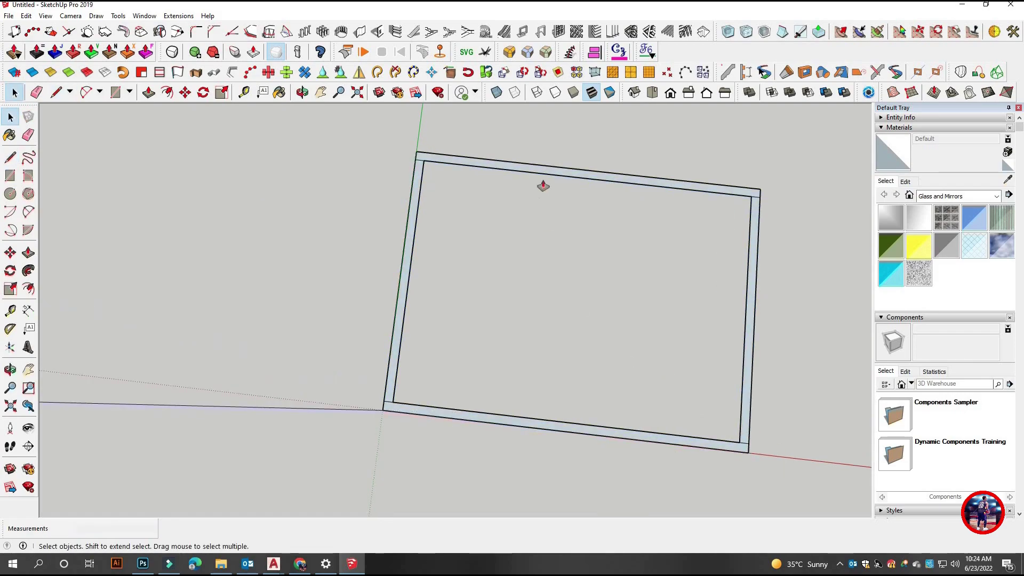
{"action": "key", "text": "p"}
{"action": "left_click", "coordinate": [543, 182]}
{"action": "mouse_move", "coordinate": [526, 182]}
{"action": "middle_mouse_down"}
{"action": "mouse_move", "coordinate": [663, 224]}
{"action": "mouse_move", "coordinate": [613, 267]}
{"action": "mouse_move", "coordinate": [583, 254]}
{"action": "middle_mouse_up"}
{"action": "scroll", "coordinate": [594, 194], "scroll_direction": "down", "scroll_amount": 5}
- Push the door panel through the wall to make a door opening
{"action": "scroll", "coordinate": [407, 238], "scroll_direction": "up", "scroll_amount": 5}
{"action": "mouse_move", "coordinate": [407, 238]}
{"action": "middle_mouse_down"}
{"action": "mouse_move", "coordinate": [490, 394]}
{"action": "mouse_move", "coordinate": [613, 270]}
{"action": "mouse_move", "coordinate": [374, 267]}
{"action": "mouse_move", "coordinate": [281, 297]}
{"action": "mouse_move", "coordinate": [370, 296]}
{"action": "middle_mouse_up"}
{"action": "key", "text": "space"}
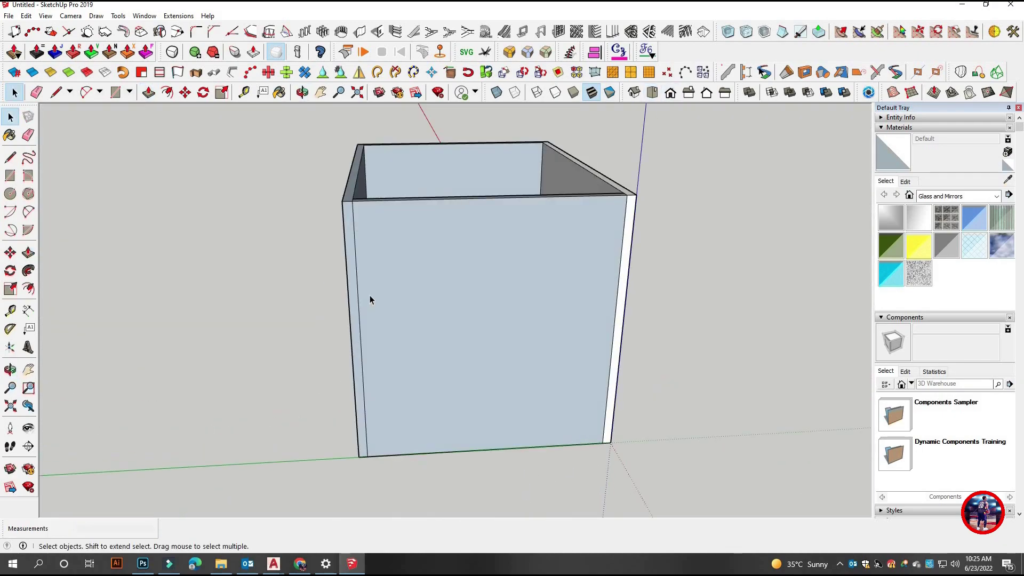
{"action": "scroll", "coordinate": [369, 296], "scroll_direction": "up", "scroll_amount": 2}
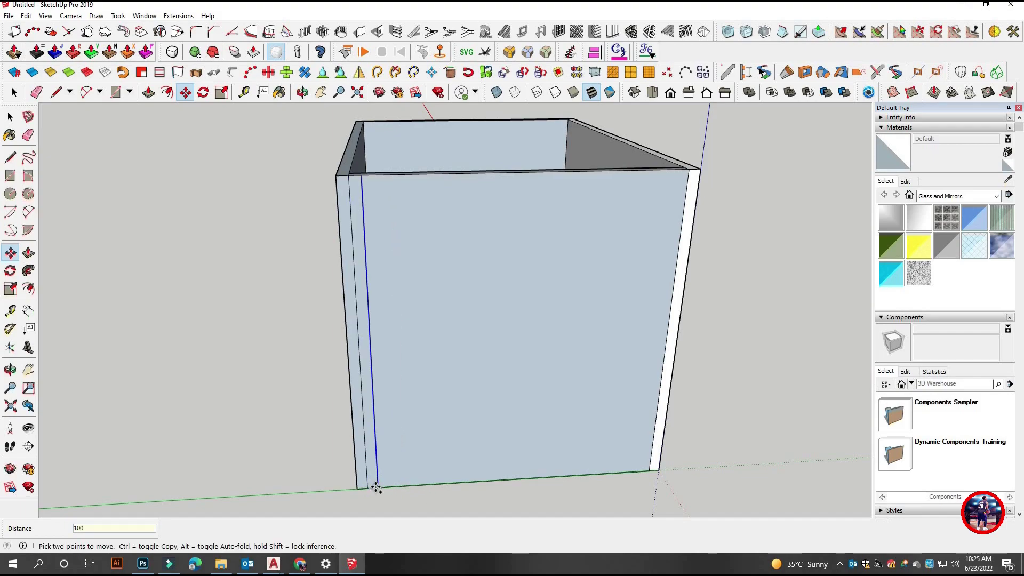
{"action": "middle_click_drag", "start_coordinate": [433, 488], "coordinate": [417, 295]}
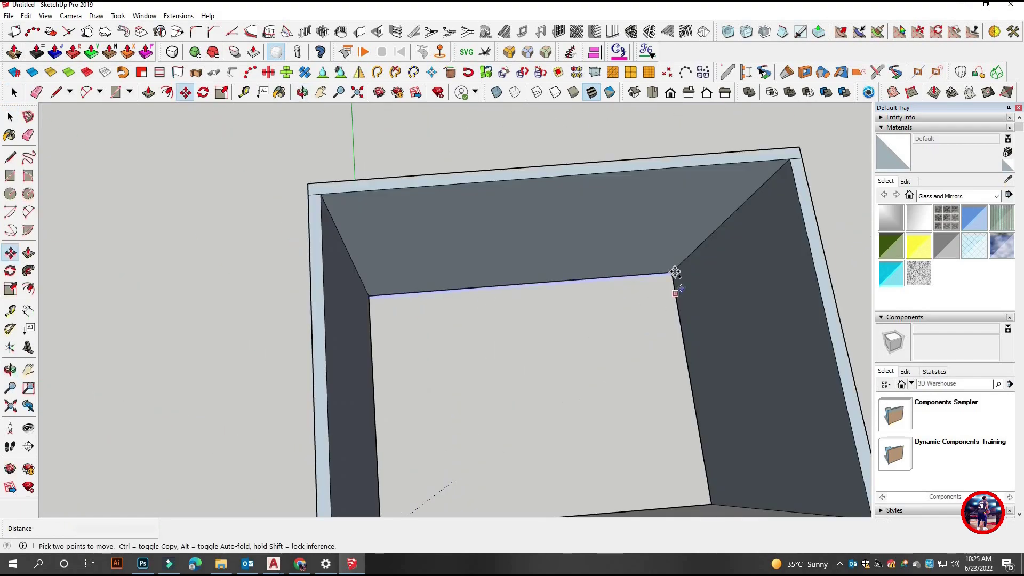
{"action": "scroll", "coordinate": [670, 389], "scroll_direction": "down", "scroll_amount": 3}
{"action": "mouse_move", "coordinate": [754, 485]}
{"action": "middle_mouse_down"}
{"action": "mouse_move", "coordinate": [542, 349]}
{"action": "mouse_move", "coordinate": [508, 398]}
{"action": "mouse_move", "coordinate": [546, 405]}
{"action": "middle_mouse_up"}
{"action": "key", "text": "space"}
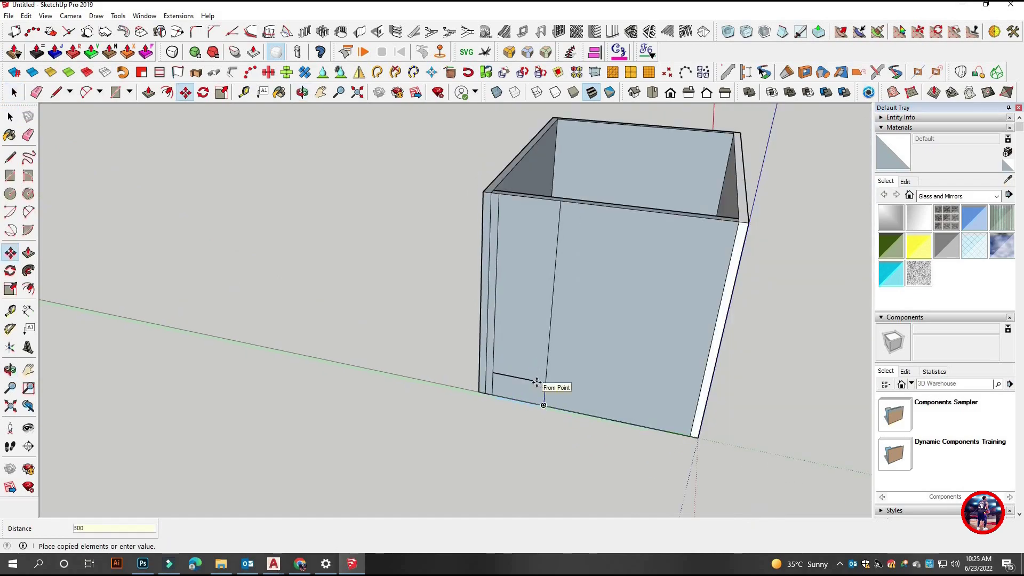
{"action": "key", "text": "space"}
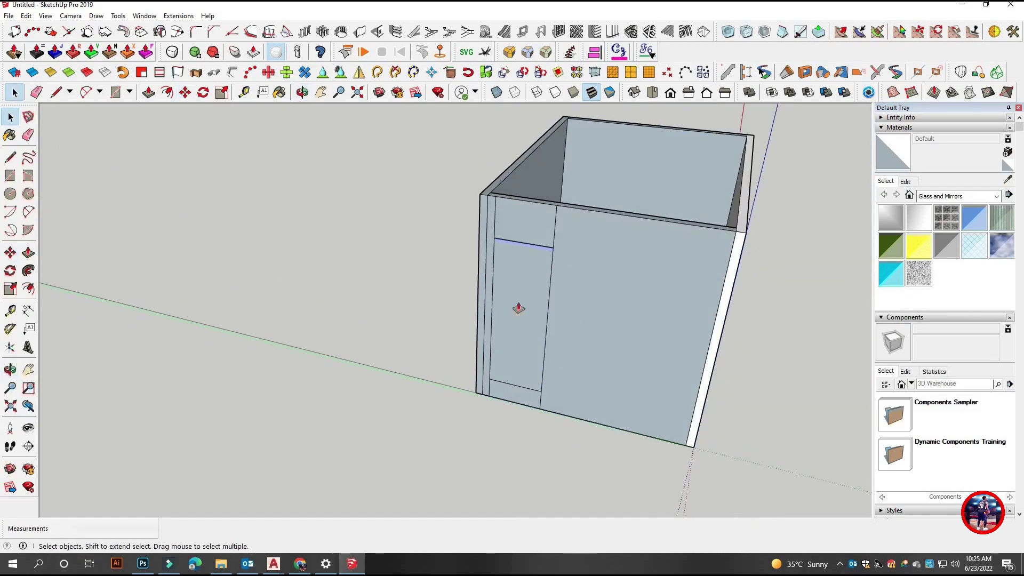
{"action": "key", "text": "p"}
{"action": "left_click", "coordinate": [521, 304]}
{"action": "key", "text": "space"}
- Switch to top view, then zoom and orbit into the box interior
{"action": "scroll", "coordinate": [493, 223], "scroll_direction": "up", "scroll_amount": 2}
{"action": "scroll", "coordinate": [577, 243], "scroll_direction": "up", "scroll_amount": 3}
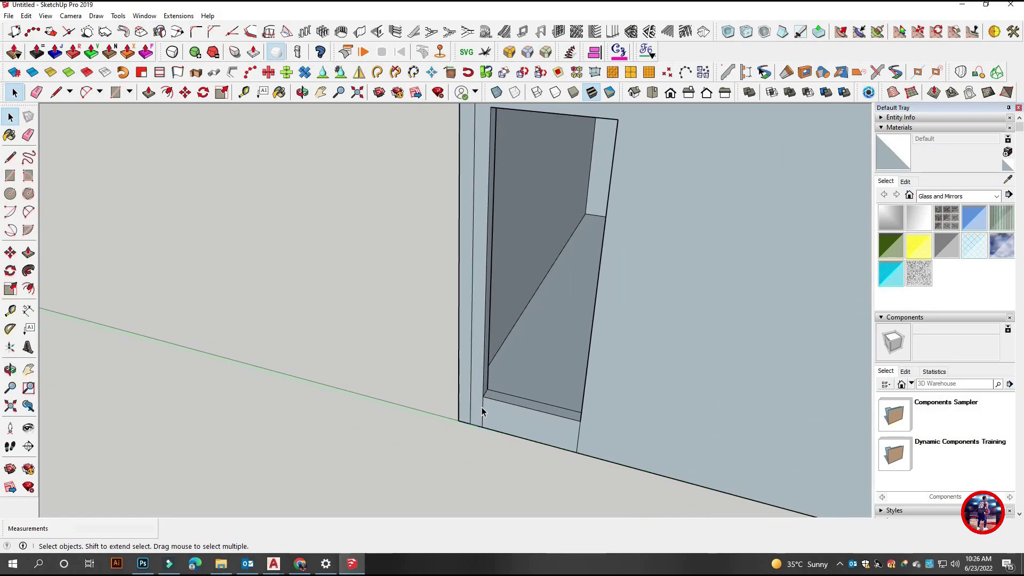
{"action": "scroll", "coordinate": [481, 408], "scroll_direction": "down", "scroll_amount": 5}
{"action": "middle_click_drag", "start_coordinate": [632, 334], "coordinate": [691, 53]}
{"action": "left_click", "coordinate": [652, 92]}
{"action": "mouse_move", "coordinate": [715, 248]}
{"action": "middle_mouse_down"}
{"action": "mouse_move", "coordinate": [593, 325]}
{"action": "mouse_move", "coordinate": [647, 424]}
{"action": "middle_mouse_up"}
{"action": "right_click", "coordinate": [452, 283]}
{"action": "left_click", "coordinate": [490, 358]}
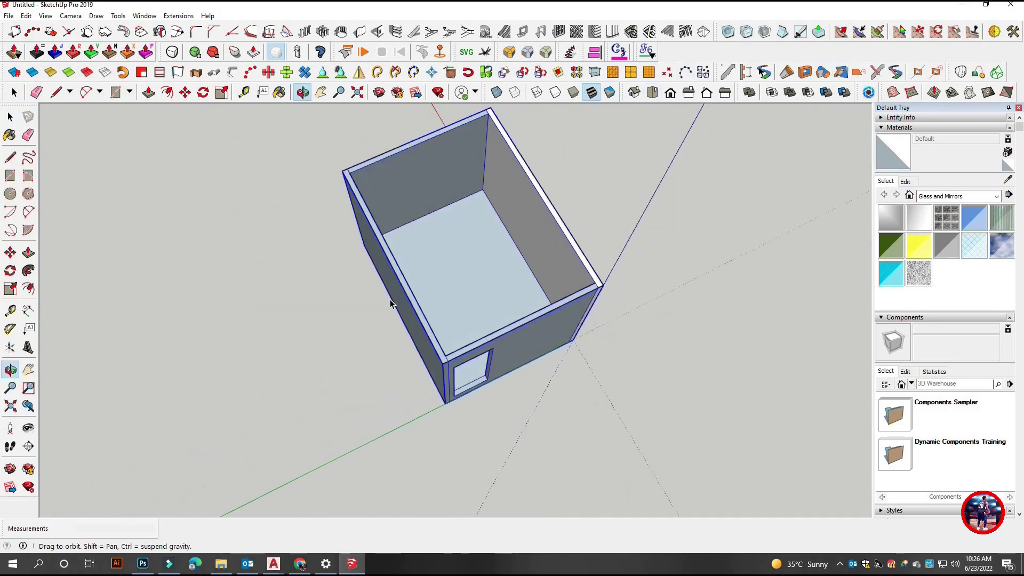
{"action": "middle_click_drag", "start_coordinate": [395, 320], "coordinate": [381, 301]}
{"action": "middle_click_drag", "start_coordinate": [758, 281], "coordinate": [407, 342]}
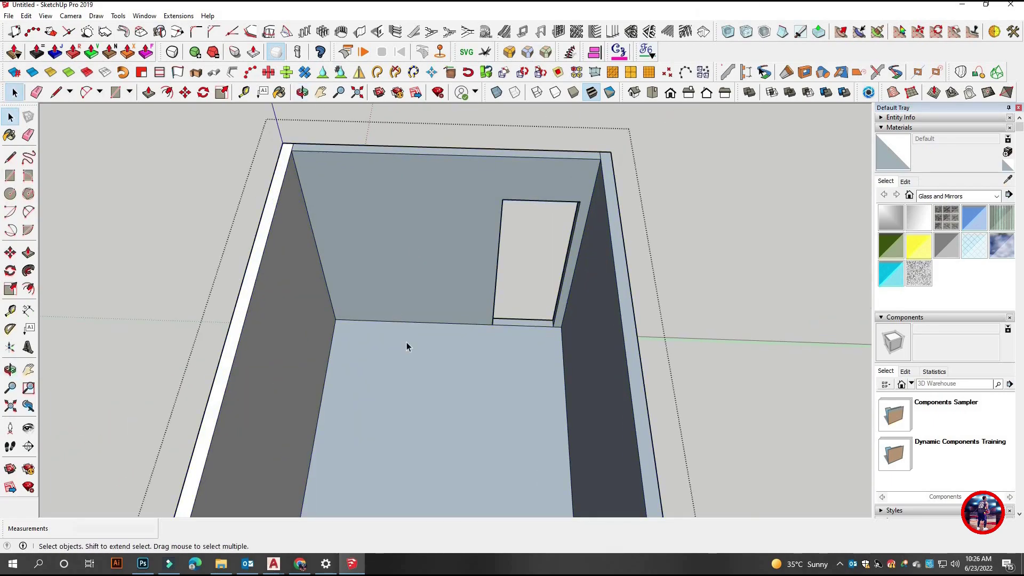
{"action": "scroll", "coordinate": [480, 346], "scroll_direction": "up", "scroll_amount": 3}
- Copy a wall edge to outline the window and push it through the wall
{"action": "key", "text": "m"}
{"action": "type", "text": "200"}
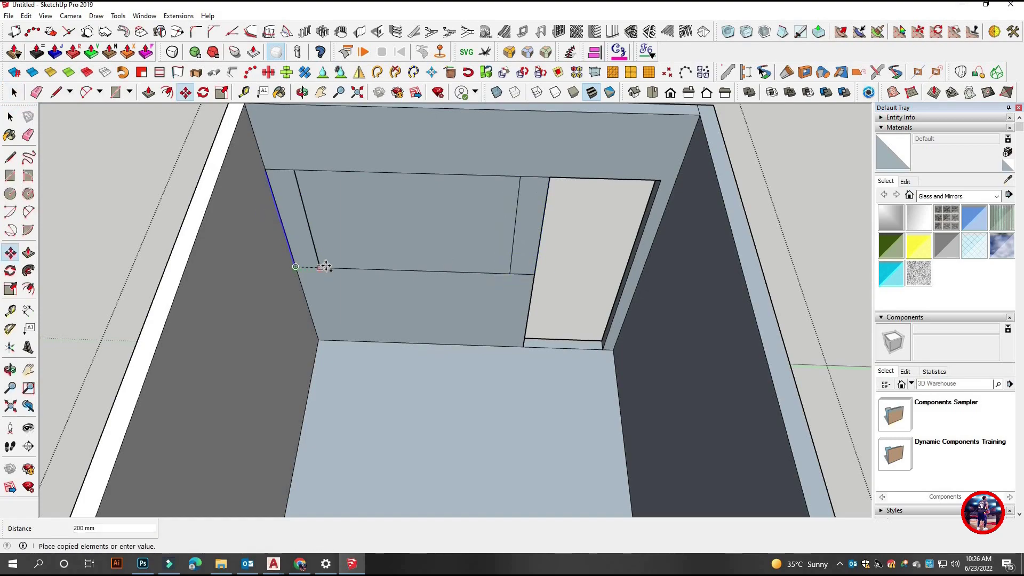
{"action": "key", "text": "space"}
{"action": "middle_click_drag", "start_coordinate": [326, 266], "coordinate": [324, 169]}
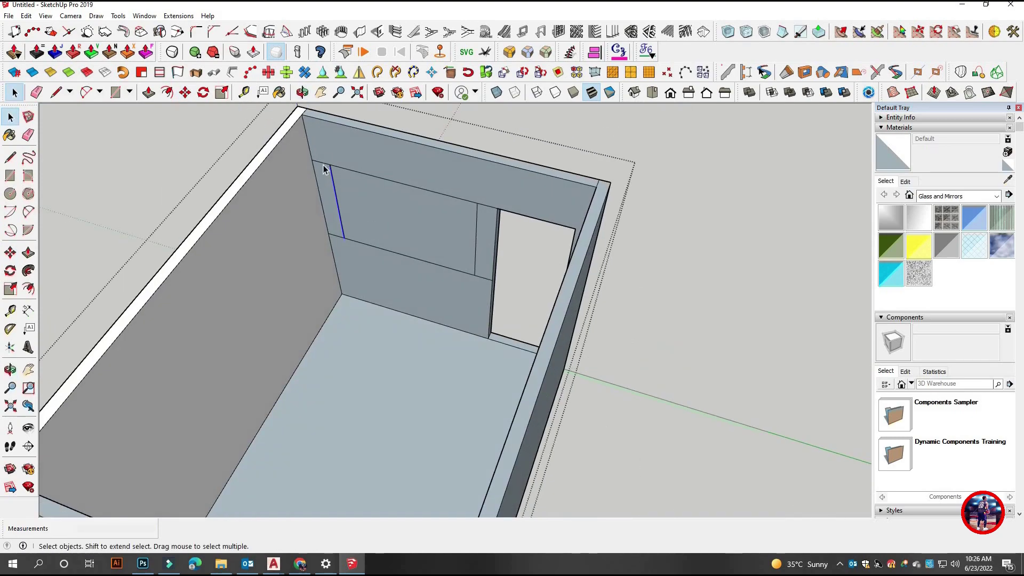
{"action": "left_click", "coordinate": [384, 234]}
{"action": "key", "text": "space"}
- Duplicate the long wall's bottom edge upward with Move+Ctrl
{"action": "scroll", "coordinate": [303, 450], "scroll_direction": "down", "scroll_amount": 5}
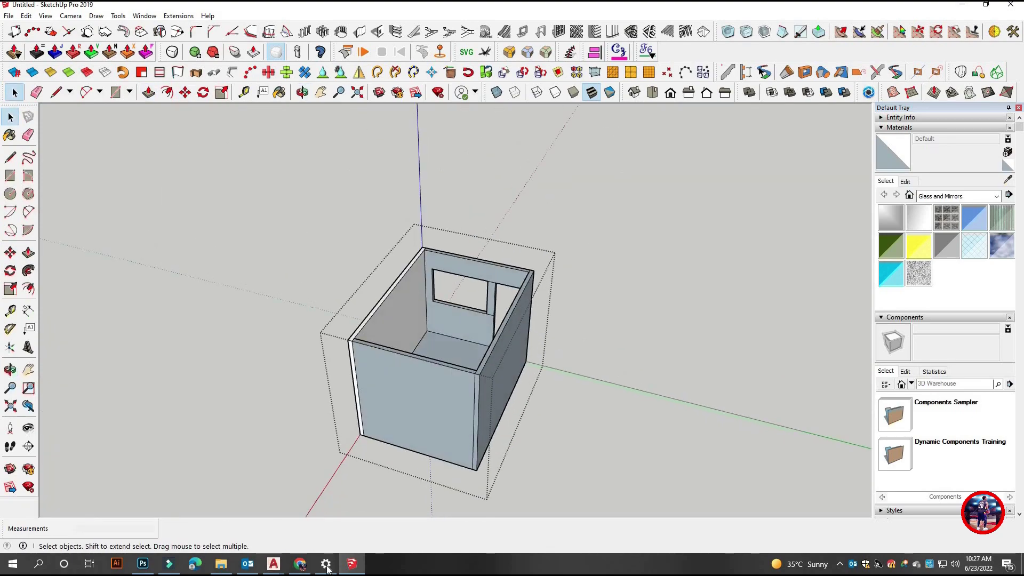
{"action": "middle_click_drag", "start_coordinate": [303, 450], "coordinate": [374, 331]}
{"action": "triple_click", "coordinate": [442, 322]}
{"action": "scroll", "coordinate": [443, 326], "scroll_direction": "up", "scroll_amount": 3}
{"action": "left_click", "coordinate": [443, 322]}
{"action": "key", "text": "m"}
{"action": "key", "text": "ctrl"}
{"action": "left_click", "coordinate": [525, 305]}
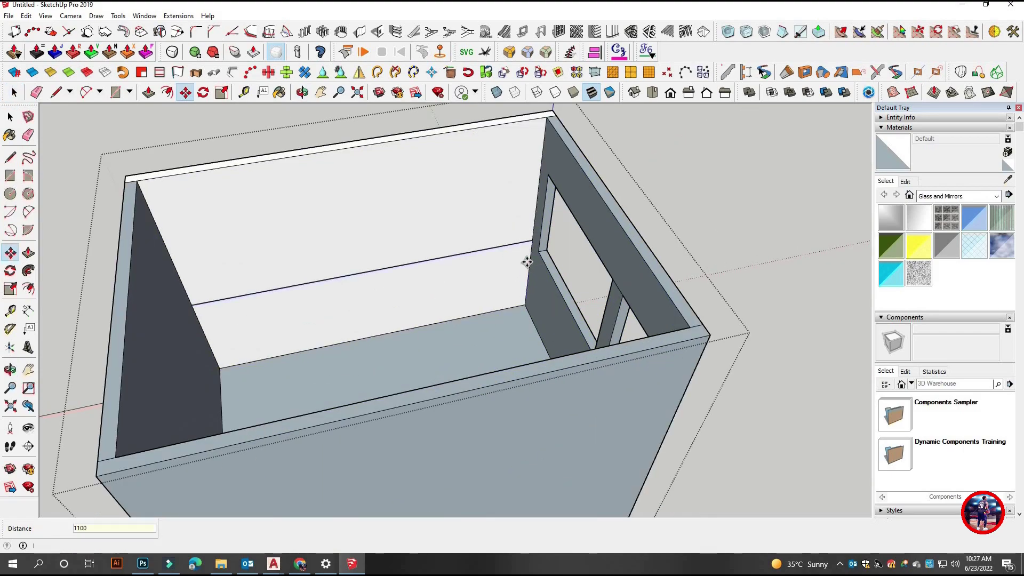
- Cancel a stray command and copy another edge to the intersection
{"action": "middle_click_drag", "start_coordinate": [527, 261], "coordinate": [501, 299]}
{"action": "scroll", "coordinate": [500, 321], "scroll_direction": "up", "scroll_amount": 3}
{"action": "key", "text": "d"}
{"action": "key", "text": "space"}
{"action": "scroll", "coordinate": [429, 333], "scroll_direction": "down", "scroll_amount": 3}
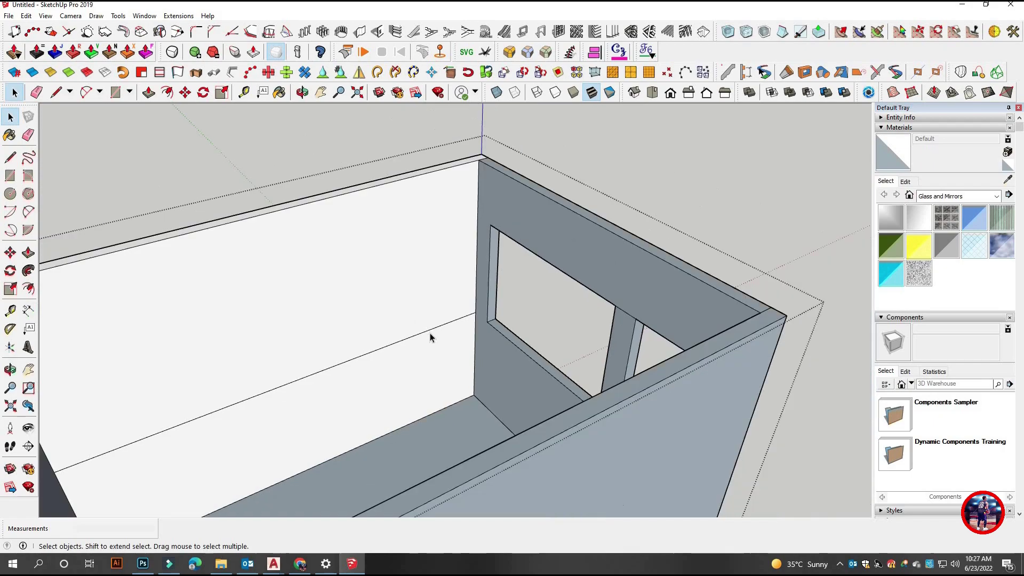
{"action": "scroll", "coordinate": [474, 318], "scroll_direction": "up", "scroll_amount": 2}
{"action": "key", "text": "m"}
{"action": "left_click", "coordinate": [482, 237]}
{"action": "key", "text": "space"}
- Make a final edge copy and delete the extra vertical edge
{"action": "middle_click_drag", "start_coordinate": [419, 274], "coordinate": [373, 254]}
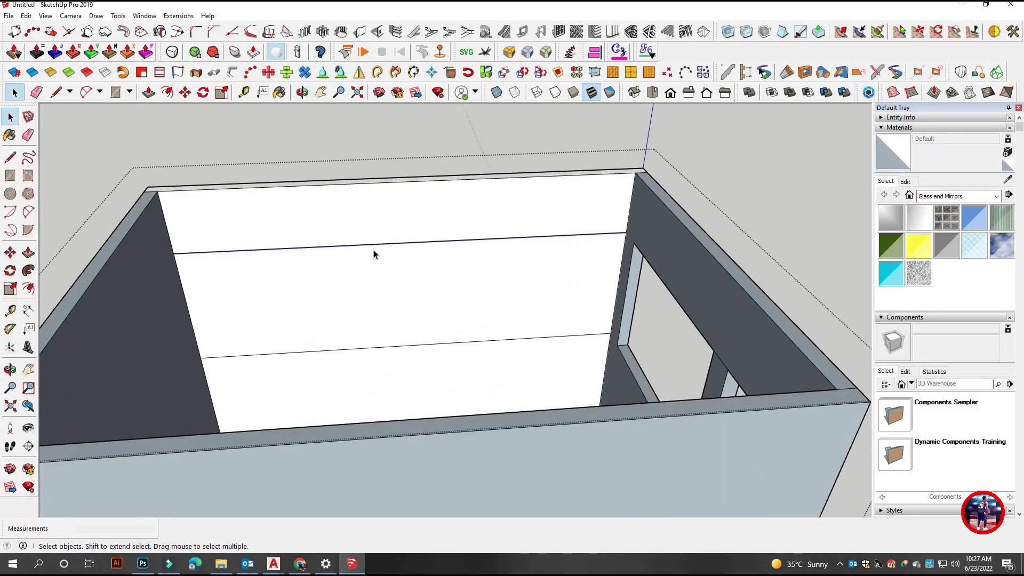
{"action": "scroll", "coordinate": [200, 302], "scroll_direction": "up", "scroll_amount": 1}
{"action": "key", "text": "m"}
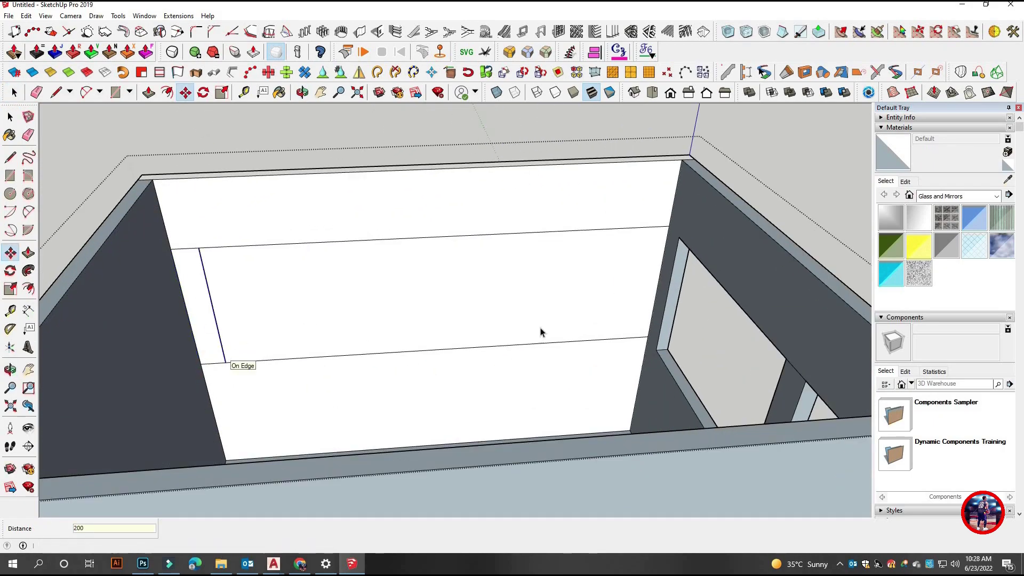
{"action": "key", "text": "space"}
{"action": "scroll", "coordinate": [636, 315], "scroll_direction": "up", "scroll_amount": 2}
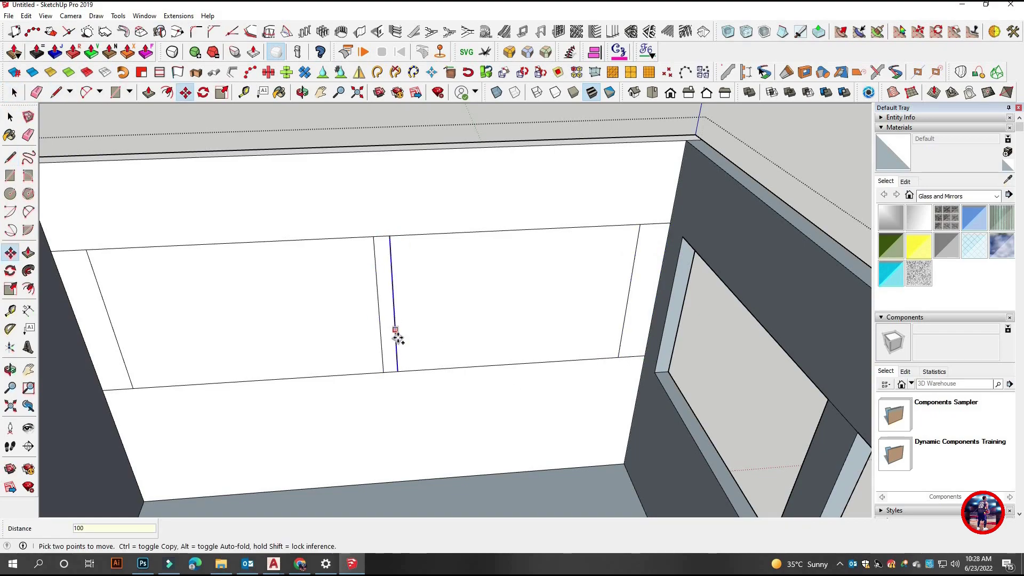
{"action": "key", "text": "Delete"}
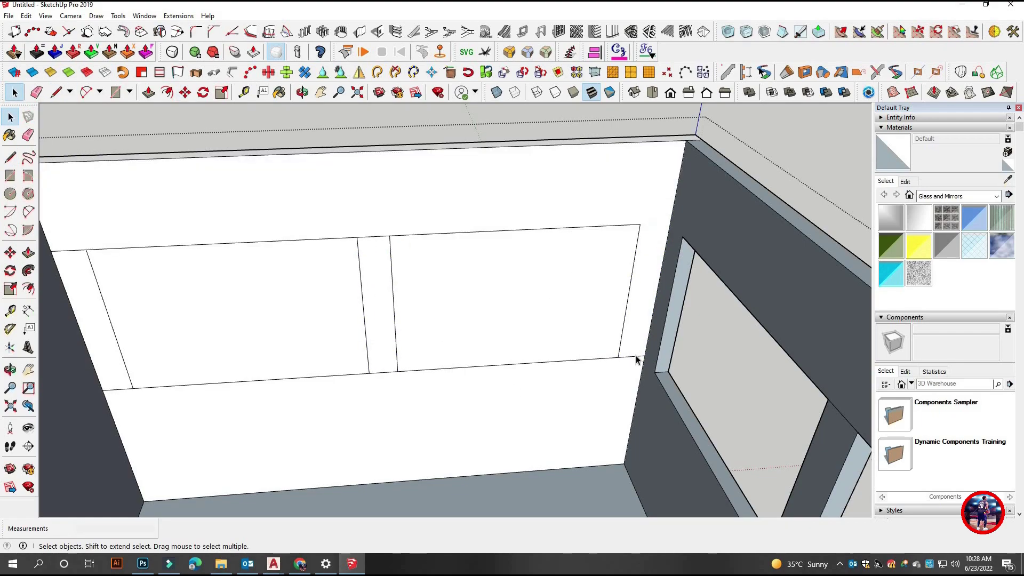
{"action": "scroll", "coordinate": [346, 247], "scroll_direction": "down", "scroll_amount": 2}
- Push both side-by-side window rectangles through the wall
{"action": "key", "text": "p"}
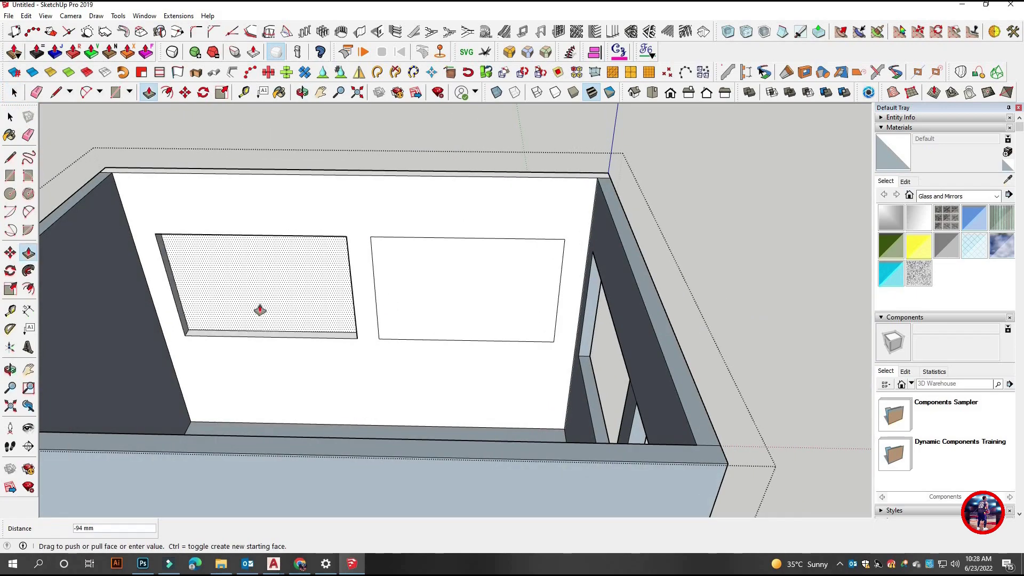
{"action": "double_click", "coordinate": [258, 308]}
{"action": "double_click", "coordinate": [425, 299]}
{"action": "key", "text": "space"}
{"action": "mouse_move", "coordinate": [347, 350]}
{"action": "middle_mouse_down"}
{"action": "mouse_move", "coordinate": [734, 437]}
{"action": "mouse_move", "coordinate": [410, 346]}
{"action": "middle_mouse_up"}
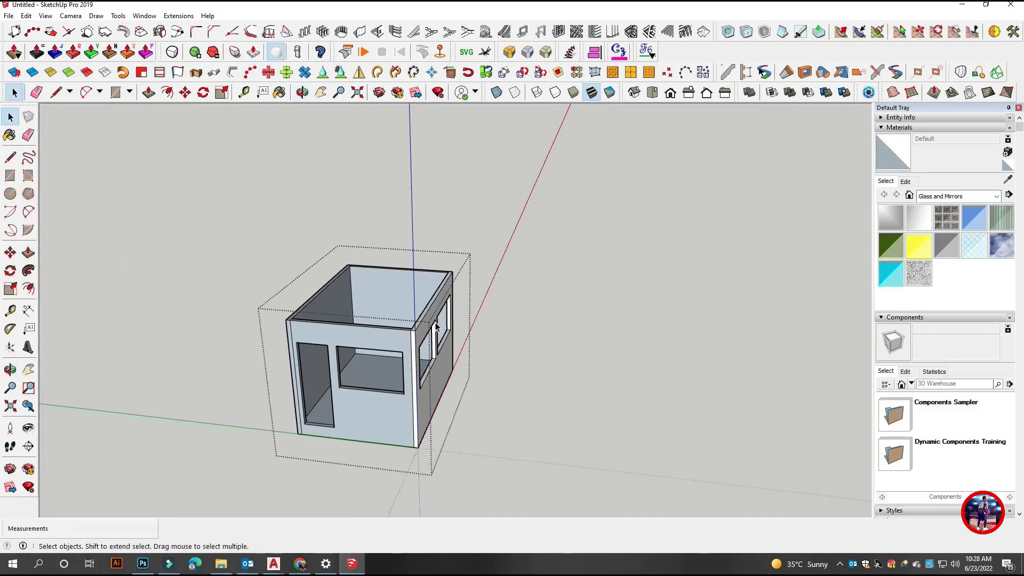
- Delete the middle dividing line and push the merged wide rectangle through the wall
{"action": "scroll", "coordinate": [410, 347], "scroll_direction": "up", "scroll_amount": 5}
{"action": "scroll", "coordinate": [413, 322], "scroll_direction": "down", "scroll_amount": 2}
{"action": "scroll", "coordinate": [425, 206], "scroll_direction": "down", "scroll_amount": 2}
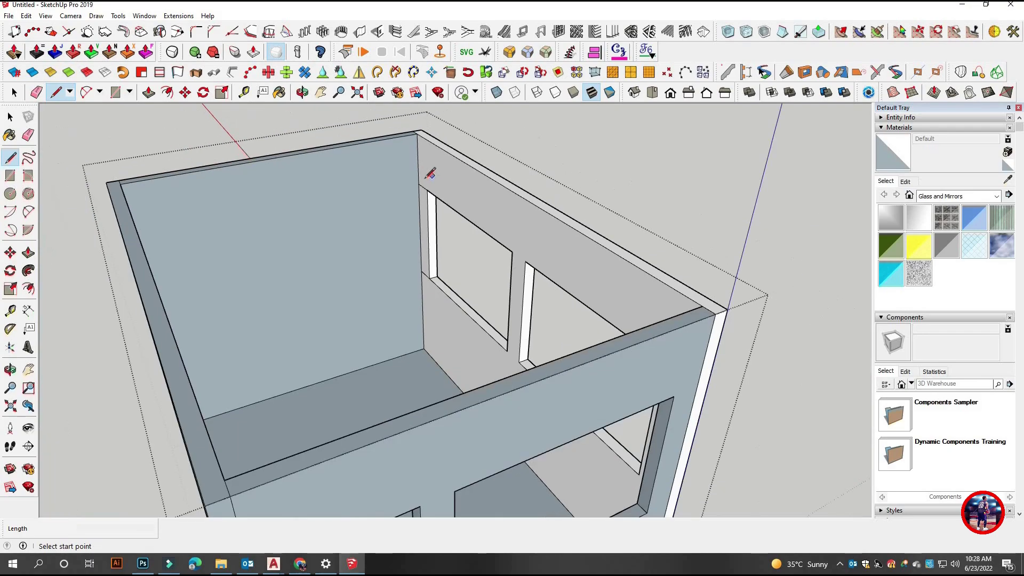
{"action": "middle_click_drag", "start_coordinate": [425, 167], "coordinate": [293, 164]}
{"action": "scroll", "coordinate": [544, 262], "scroll_direction": "up", "scroll_amount": 4}
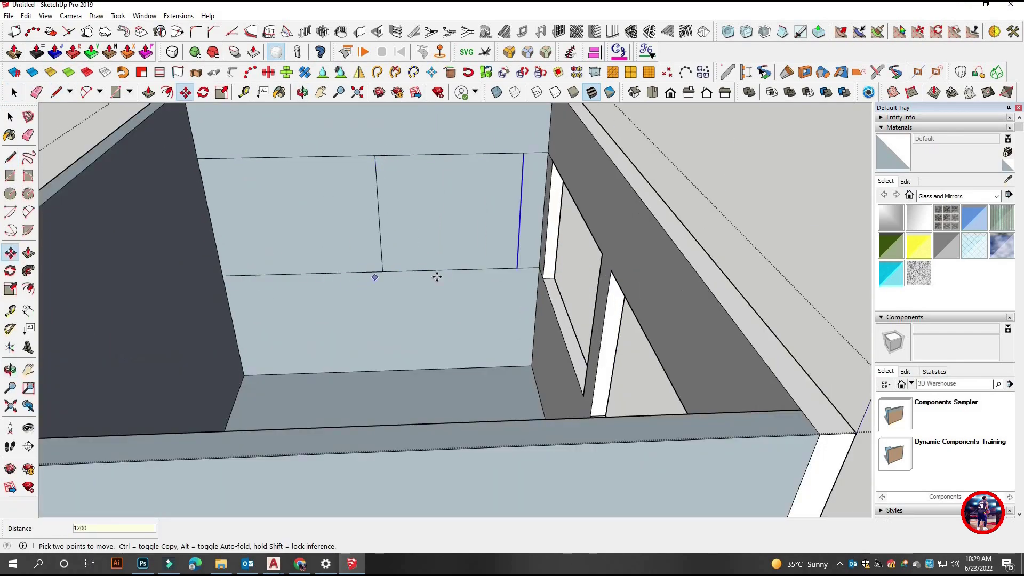
{"action": "left_click", "coordinate": [378, 226]}
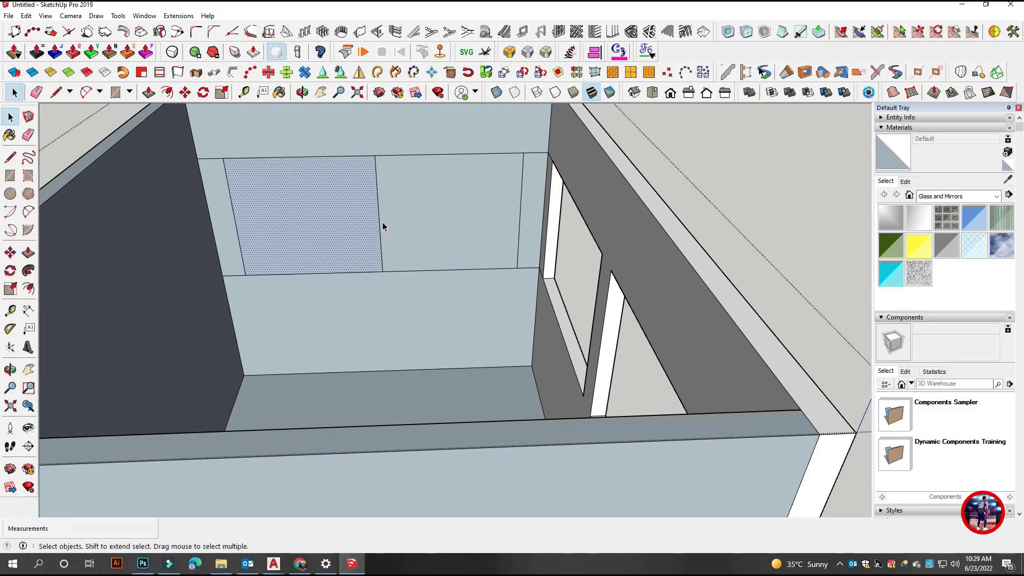
{"action": "key", "text": "Delete"}
{"action": "key", "text": "p"}
{"action": "middle_click_drag", "start_coordinate": [395, 217], "coordinate": [339, 250]}
{"action": "double_click", "coordinate": [348, 238]}
- Draw a flat rectangular pane corner to corner across the first window opening
{"action": "key", "text": "space"}
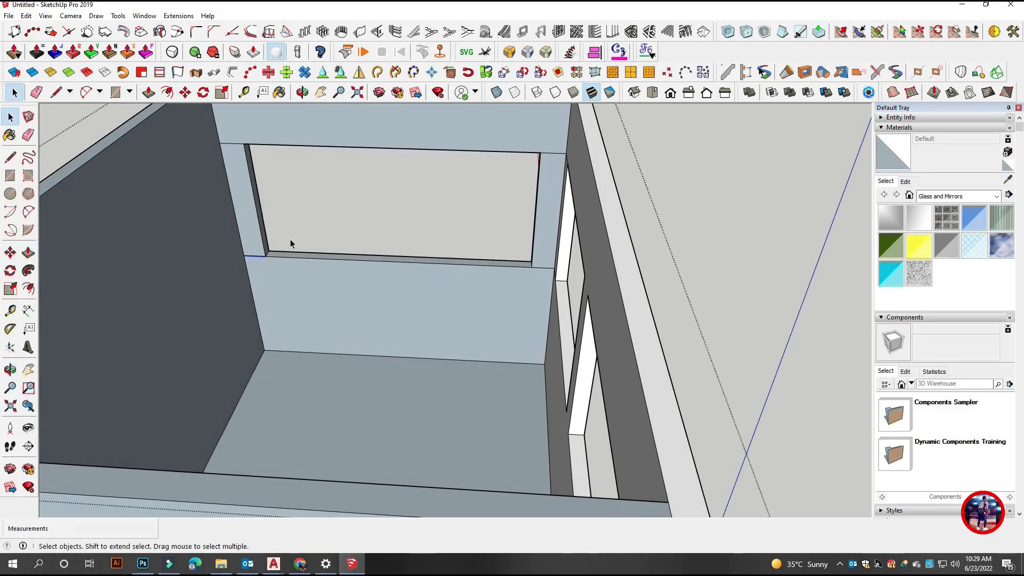
{"action": "scroll", "coordinate": [547, 273], "scroll_direction": "down", "scroll_amount": 3}
{"action": "middle_click_drag", "start_coordinate": [547, 273], "coordinate": [443, 325]}
{"action": "scroll", "coordinate": [631, 186], "scroll_direction": "up", "scroll_amount": 3}
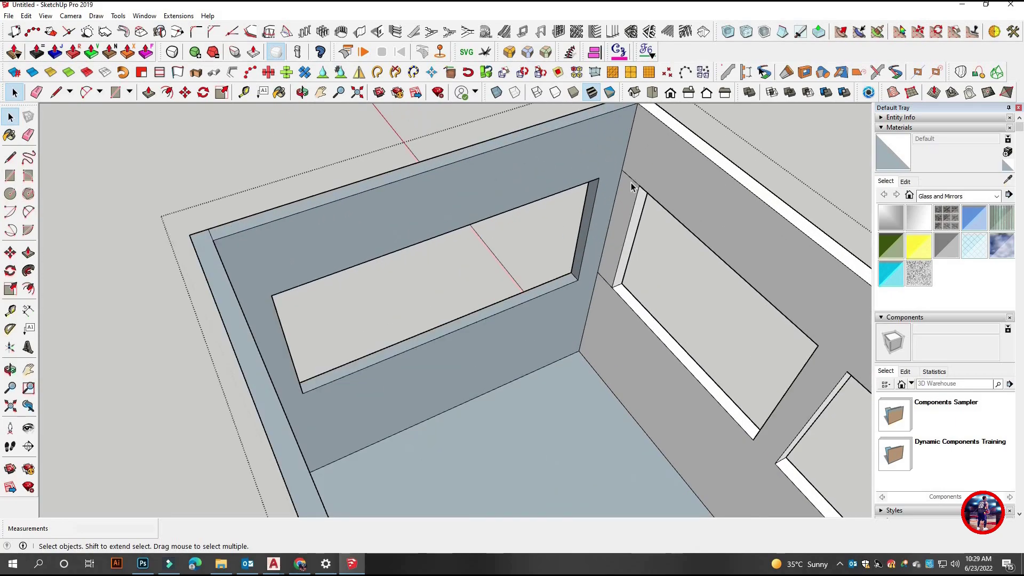
{"action": "scroll", "coordinate": [597, 280], "scroll_direction": "down", "scroll_amount": 5}
{"action": "mouse_move", "coordinate": [530, 315]}
{"action": "middle_mouse_down"}
{"action": "mouse_move", "coordinate": [464, 288]}
{"action": "mouse_move", "coordinate": [309, 315]}
{"action": "mouse_move", "coordinate": [475, 280]}
{"action": "middle_mouse_up"}
{"action": "scroll", "coordinate": [351, 306], "scroll_direction": "up", "scroll_amount": 2}
{"action": "scroll", "coordinate": [292, 351], "scroll_direction": "up", "scroll_amount": 5}
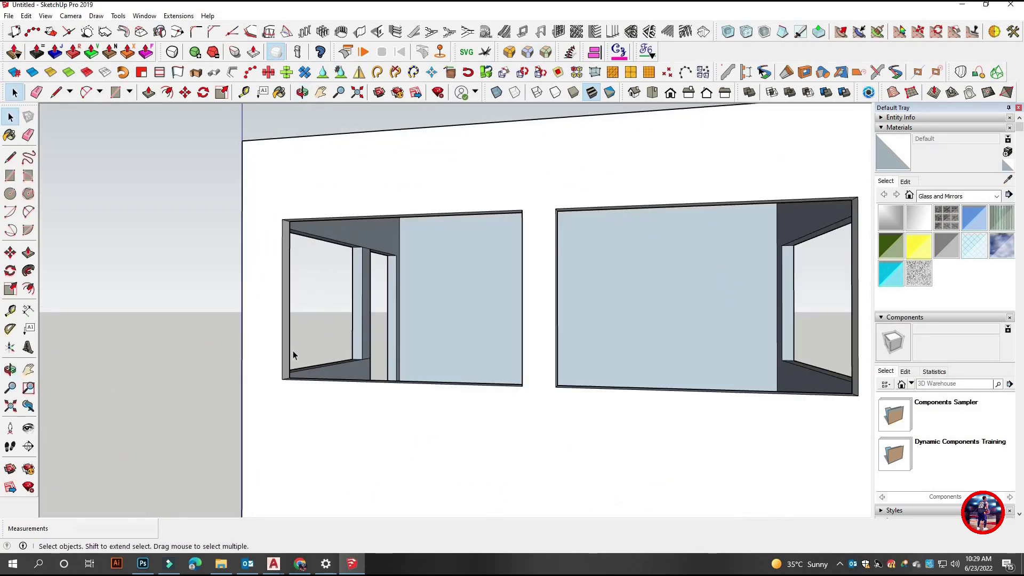
{"action": "scroll", "coordinate": [261, 413], "scroll_direction": "up", "scroll_amount": 3}
{"action": "key", "text": "r"}
{"action": "left_click", "coordinate": [260, 412]}
{"action": "scroll", "coordinate": [473, 199], "scroll_direction": "down", "scroll_amount": 5}
{"action": "scroll", "coordinate": [441, 228], "scroll_direction": "up", "scroll_amount": 5}
{"action": "scroll", "coordinate": [511, 240], "scroll_direction": "up", "scroll_amount": 3}
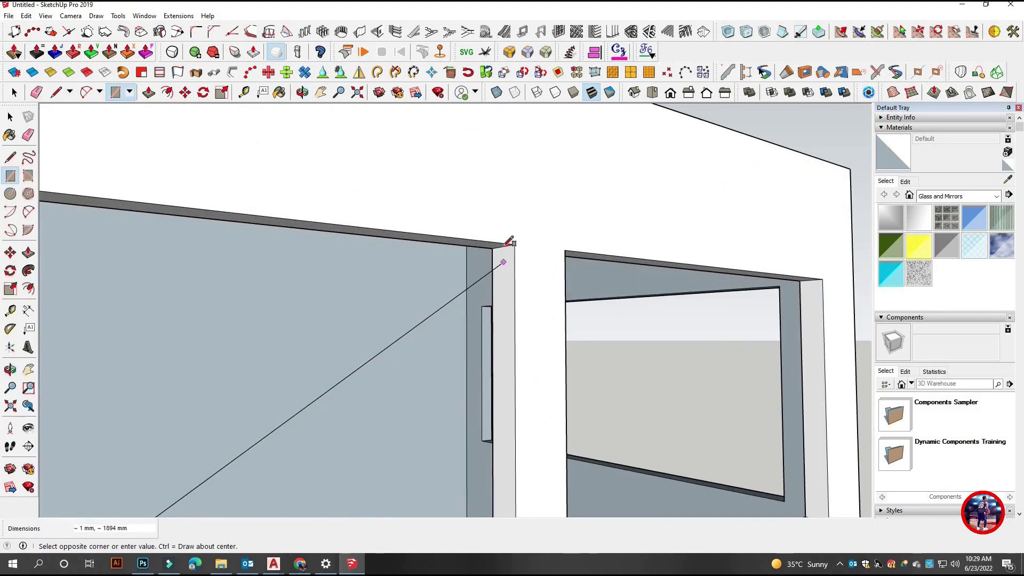
{"action": "left_click", "coordinate": [512, 241]}
- Draw a second rectangular pane across another window opening, then view the whole box
{"action": "scroll", "coordinate": [623, 270], "scroll_direction": "down", "scroll_amount": 3}
{"action": "scroll", "coordinate": [598, 256], "scroll_direction": "down", "scroll_amount": 3}
{"action": "scroll", "coordinate": [606, 238], "scroll_direction": "down", "scroll_amount": 5}
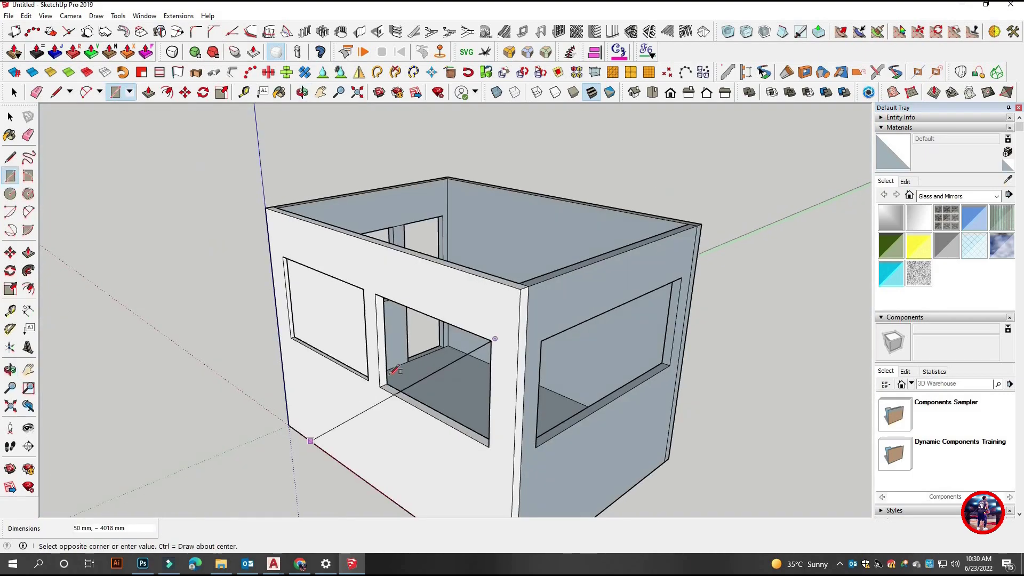
{"action": "scroll", "coordinate": [405, 337], "scroll_direction": "up", "scroll_amount": 6}
{"action": "scroll", "coordinate": [406, 337], "scroll_direction": "down", "scroll_amount": 3}
{"action": "left_click", "coordinate": [382, 338]}
{"action": "scroll", "coordinate": [382, 339], "scroll_direction": "up", "scroll_amount": 3}
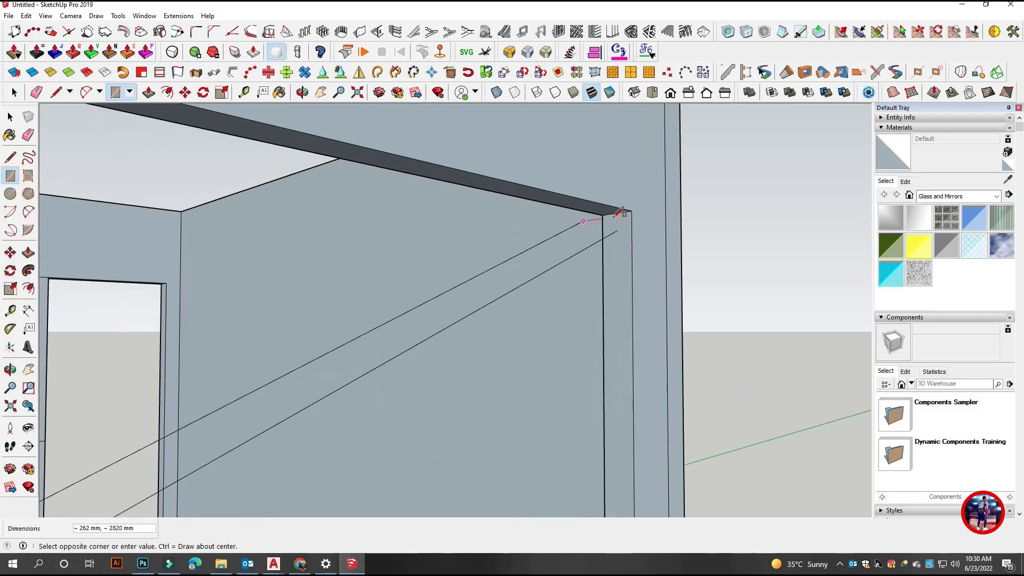
{"action": "middle_click_drag", "start_coordinate": [617, 212], "coordinate": [364, 318]}
{"action": "scroll", "coordinate": [364, 319], "scroll_direction": "up", "scroll_amount": 5}
{"action": "scroll", "coordinate": [487, 256], "scroll_direction": "down", "scroll_amount": 5}
{"action": "scroll", "coordinate": [498, 222], "scroll_direction": "up", "scroll_amount": 5}
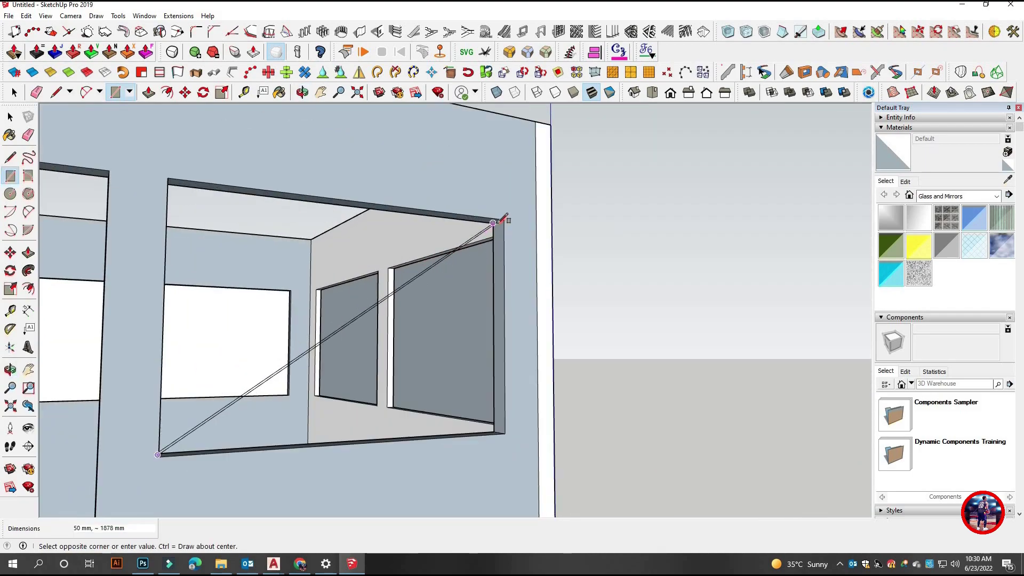
{"action": "left_click", "coordinate": [503, 201]}
{"action": "scroll", "coordinate": [503, 201], "scroll_direction": "down", "scroll_amount": 5}
{"action": "middle_click_drag", "start_coordinate": [503, 201], "coordinate": [538, 295]}
- Paint the window pane with Translucent Glass Blue
{"action": "key", "text": "b"}
{"action": "left_click", "coordinate": [974, 217]}
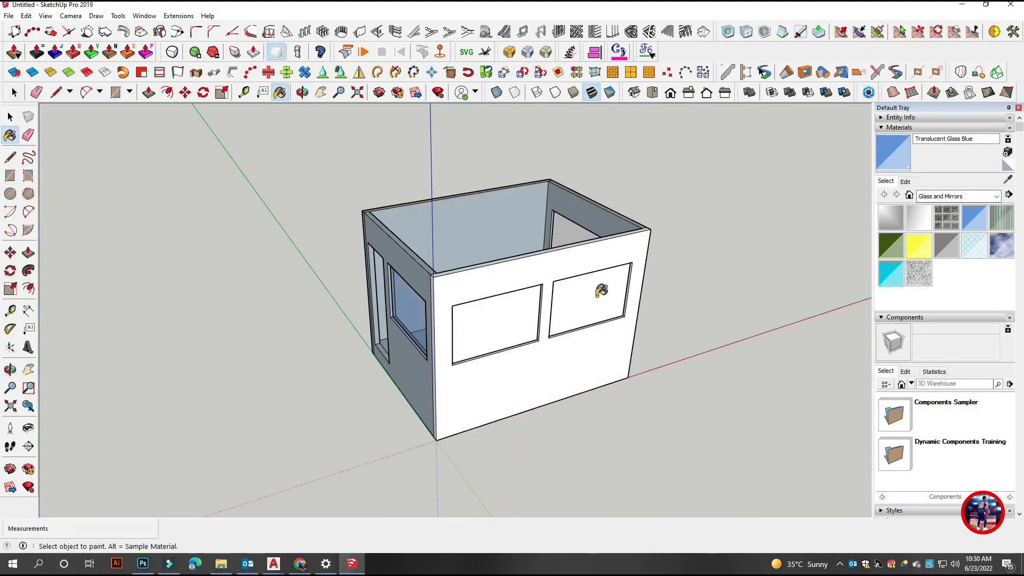
{"action": "left_click", "coordinate": [480, 320]}
{"action": "scroll", "coordinate": [578, 341], "scroll_direction": "down", "scroll_amount": 3}
- Check the glazing from the Front standard view, then orbit back to look into the box
{"action": "key", "text": "space"}
{"action": "left_click", "coordinate": [670, 92]}
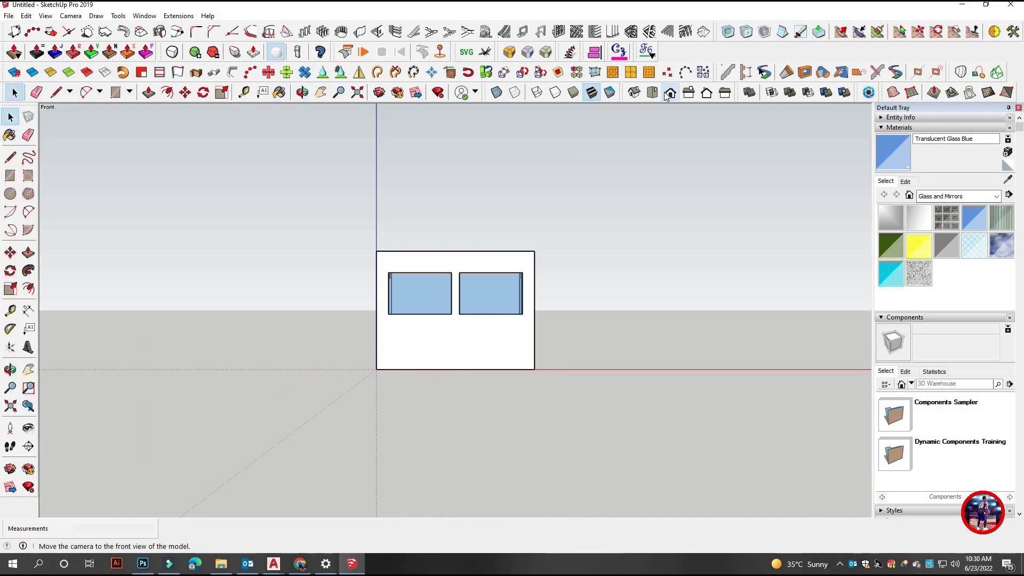
{"action": "mouse_move", "coordinate": [622, 125]}
{"action": "middle_mouse_down"}
{"action": "mouse_move", "coordinate": [570, 264]}
{"action": "mouse_move", "coordinate": [512, 307]}
{"action": "mouse_move", "coordinate": [532, 214]}
{"action": "mouse_move", "coordinate": [599, 229]}
{"action": "middle_mouse_up"}
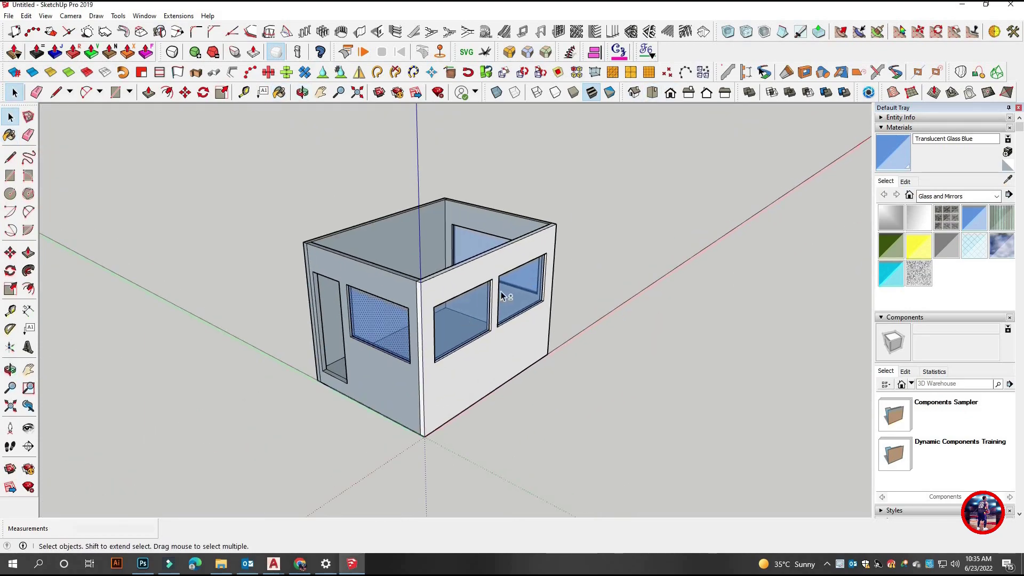
{"action": "right_click", "coordinate": [487, 301]}
{"action": "middle_click_drag", "start_coordinate": [487, 302], "coordinate": [491, 245]}
- Draw a long floor rectangle from the back wall corner to the opposite wall
{"action": "scroll", "coordinate": [448, 304], "scroll_direction": "up", "scroll_amount": 3}
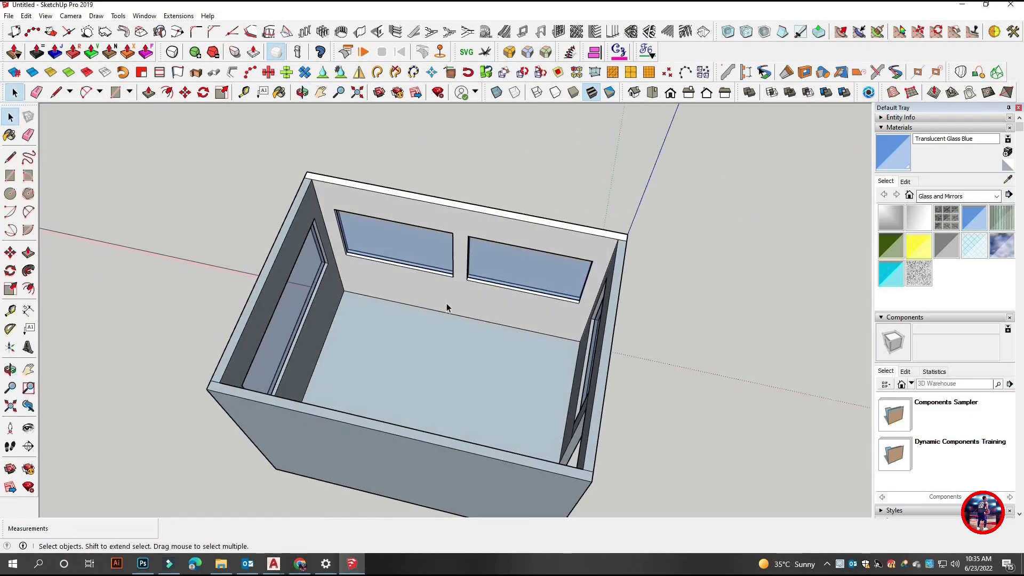
{"action": "scroll", "coordinate": [463, 312], "scroll_direction": "up", "scroll_amount": 3}
{"action": "scroll", "coordinate": [463, 311], "scroll_direction": "down", "scroll_amount": 3}
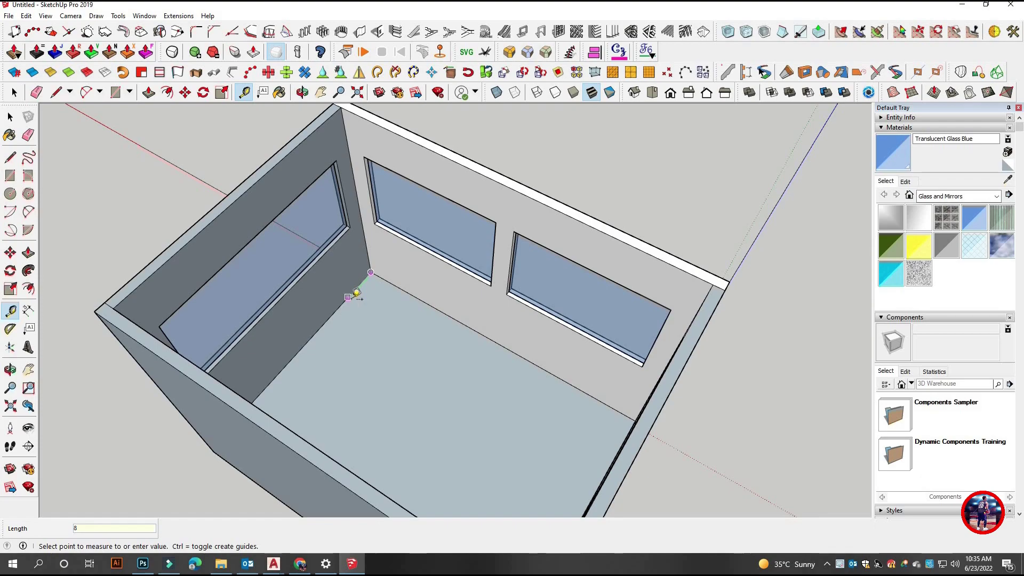
{"action": "key", "text": "space"}
{"action": "key", "text": "r"}
{"action": "left_click", "coordinate": [333, 315]}
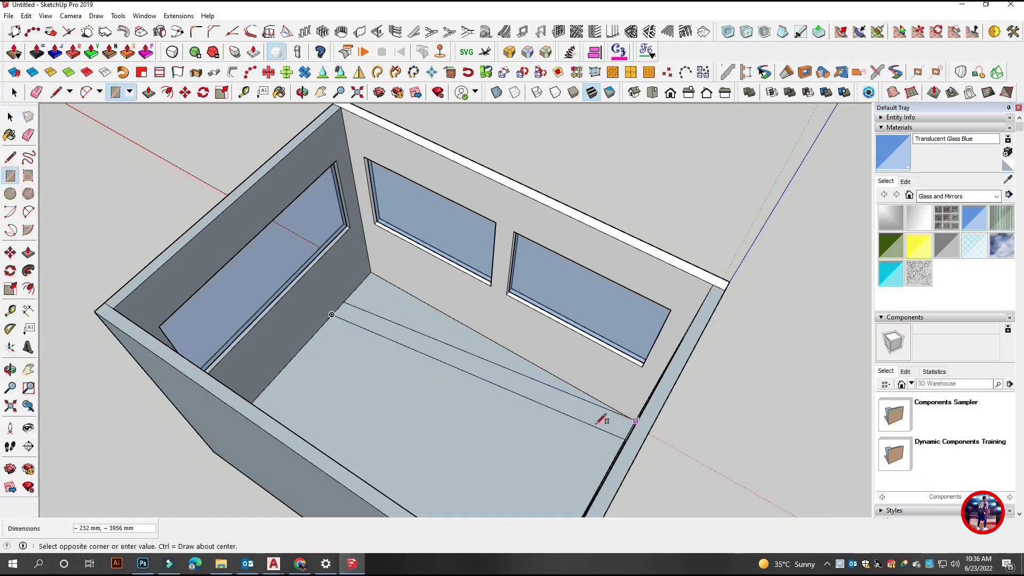
{"action": "mouse_move", "coordinate": [601, 418]}
{"action": "middle_mouse_down"}
{"action": "mouse_move", "coordinate": [640, 347]}
{"action": "mouse_move", "coordinate": [414, 338]}
{"action": "mouse_move", "coordinate": [452, 335]}
{"action": "middle_mouse_up"}
{"action": "left_click", "coordinate": [636, 350]}
{"action": "key", "text": "space"}
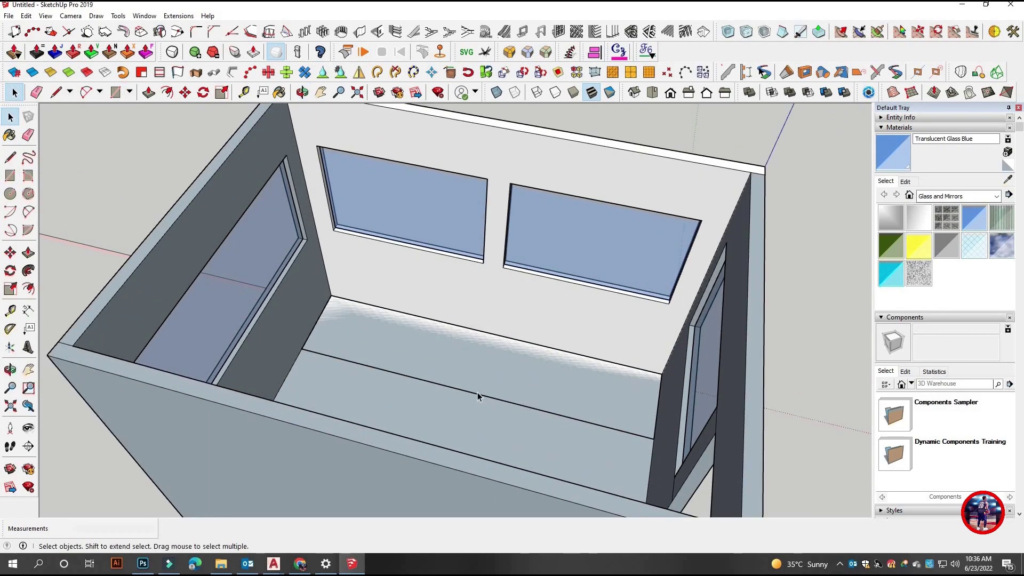
- Raise the floor strip into an 800 mm high bench
{"action": "key", "text": "p"}
{"action": "double_click", "coordinate": [555, 354]}
{"action": "middle_click_drag", "start_coordinate": [555, 357], "coordinate": [463, 340]}
{"action": "scroll", "coordinate": [463, 340], "scroll_direction": "down", "scroll_amount": 3}
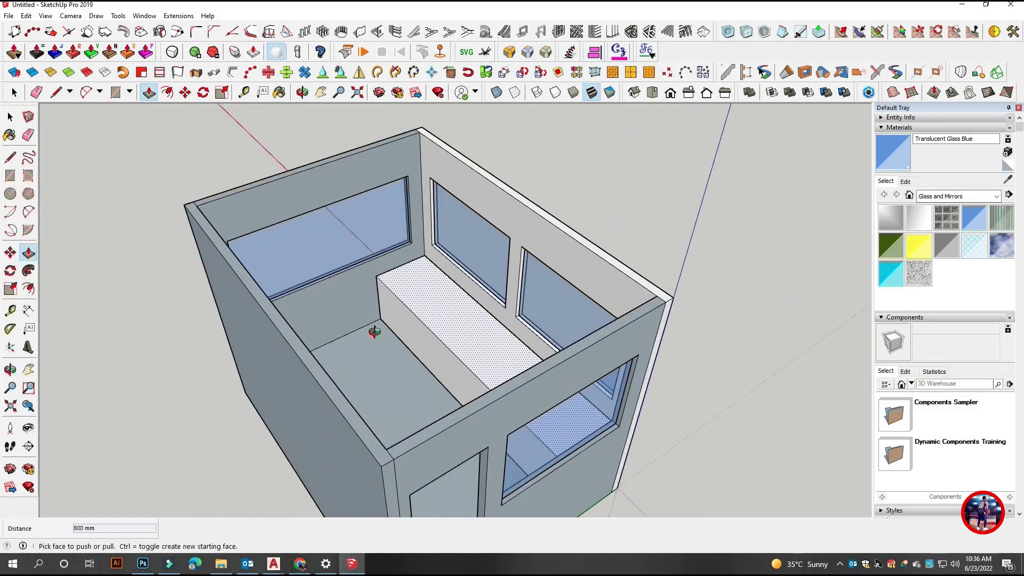
{"action": "key", "text": "space"}
{"action": "scroll", "coordinate": [400, 261], "scroll_direction": "up", "scroll_amount": 5}
{"action": "mouse_move", "coordinate": [400, 261]}
{"action": "middle_mouse_down"}
{"action": "mouse_move", "coordinate": [425, 298]}
{"action": "mouse_move", "coordinate": [411, 276]}
{"action": "middle_mouse_up"}
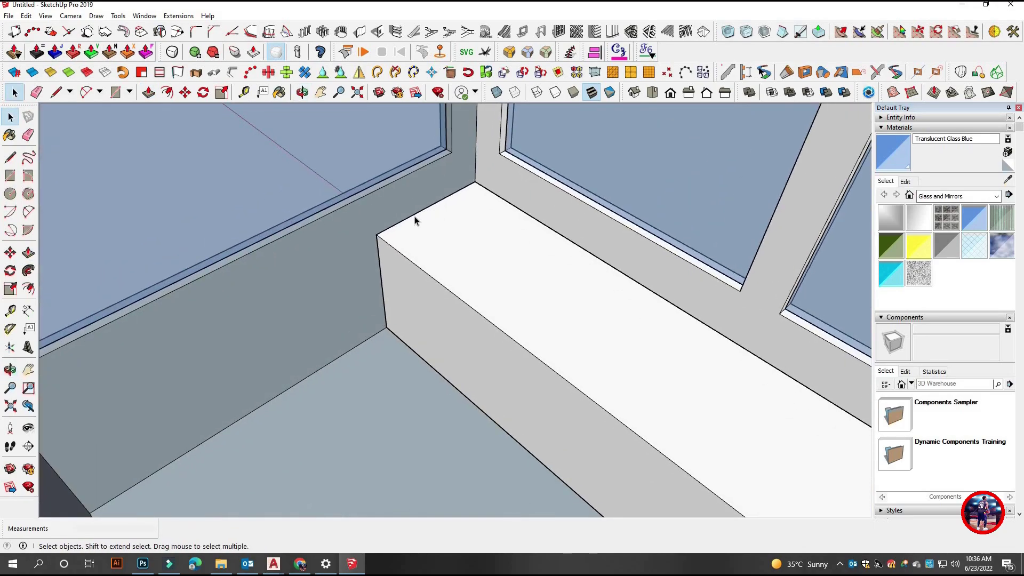
- Copy the bench-top edge 800 mm along the bench to divide its top
{"action": "key", "text": "m"}
{"action": "key", "text": "ctrl"}
{"action": "left_click", "coordinate": [376, 234]}
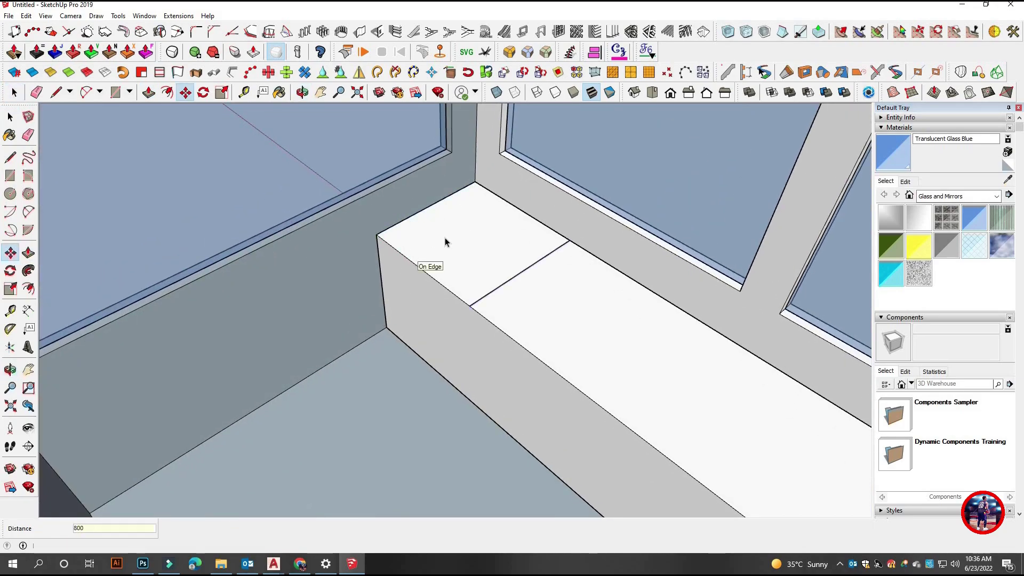
{"action": "key", "text": "space"}
{"action": "mouse_move", "coordinate": [445, 243]}
{"action": "middle_mouse_down"}
{"action": "mouse_move", "coordinate": [538, 323]}
{"action": "mouse_move", "coordinate": [534, 421]}
{"action": "middle_mouse_up"}
{"action": "key", "text": "l"}
{"action": "key", "text": "space"}
{"action": "scroll", "coordinate": [487, 373], "scroll_direction": "down", "scroll_amount": 3}
{"action": "scroll", "coordinate": [513, 325], "scroll_direction": "up", "scroll_amount": 3}
- Select the bench's front face and pick it with Push/Pull to push it back
{"action": "left_click", "coordinate": [513, 324]}
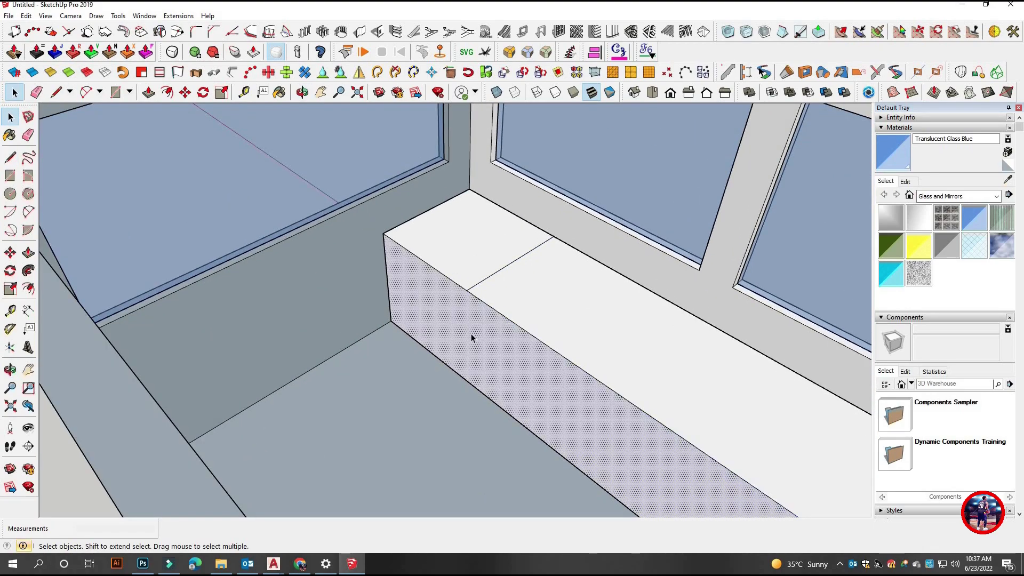
{"action": "key", "text": "p"}
{"action": "middle_click_drag", "start_coordinate": [513, 334], "coordinate": [482, 364]}
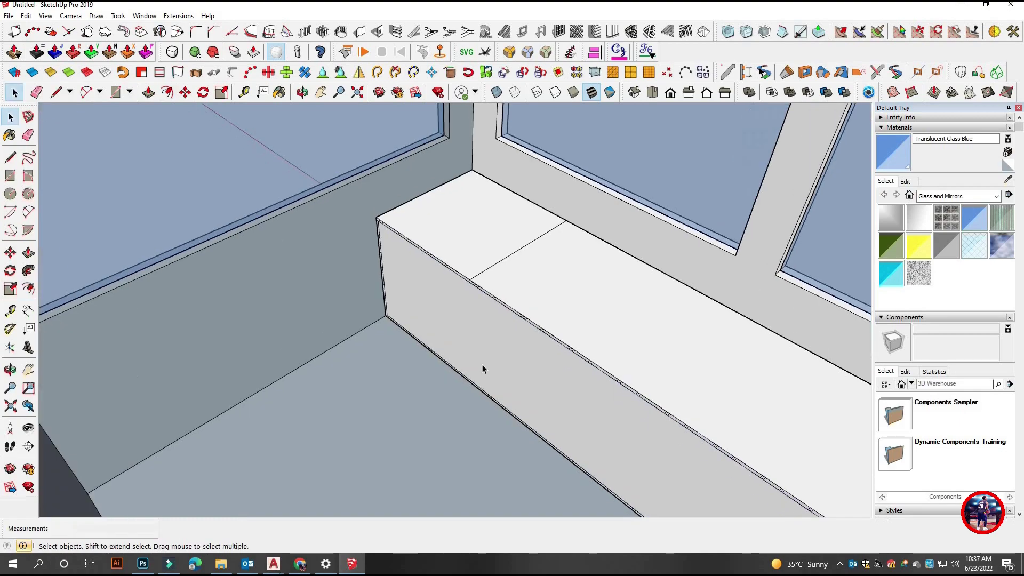
{"action": "key", "text": "space"}
{"action": "scroll", "coordinate": [537, 262], "scroll_direction": "down", "scroll_amount": 5}
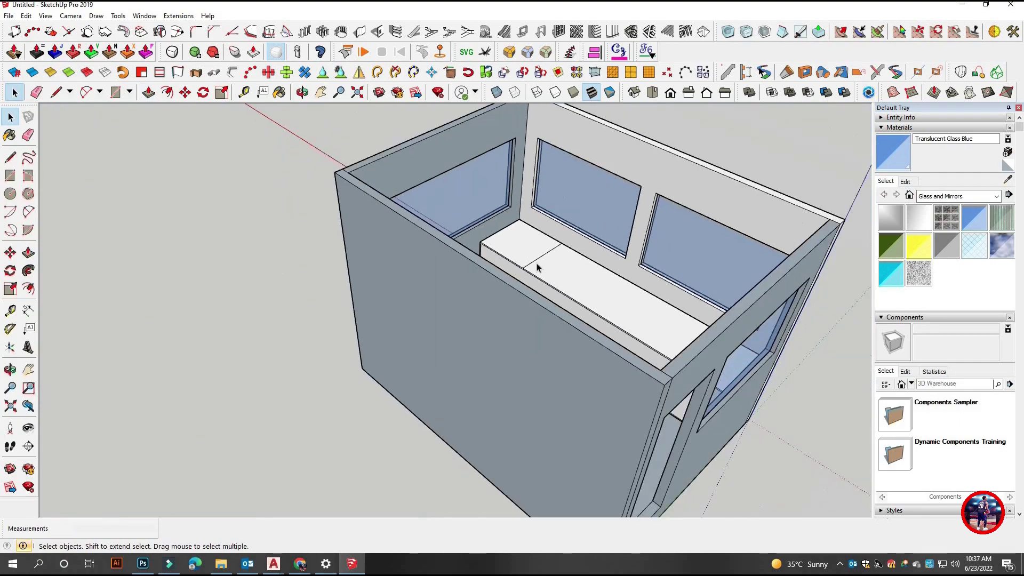
{"action": "scroll", "coordinate": [587, 331], "scroll_direction": "up", "scroll_amount": 6}
{"action": "key", "text": "p"}
{"action": "left_click", "coordinate": [586, 330]}
- Push the bench's front face back 18 mm
{"action": "left_click", "coordinate": [686, 279]}
{"action": "mouse_move", "coordinate": [685, 279]}
{"action": "middle_mouse_down"}
{"action": "mouse_move", "coordinate": [476, 279]}
{"action": "mouse_move", "coordinate": [485, 220]}
{"action": "middle_mouse_up"}
{"action": "key", "text": "space"}
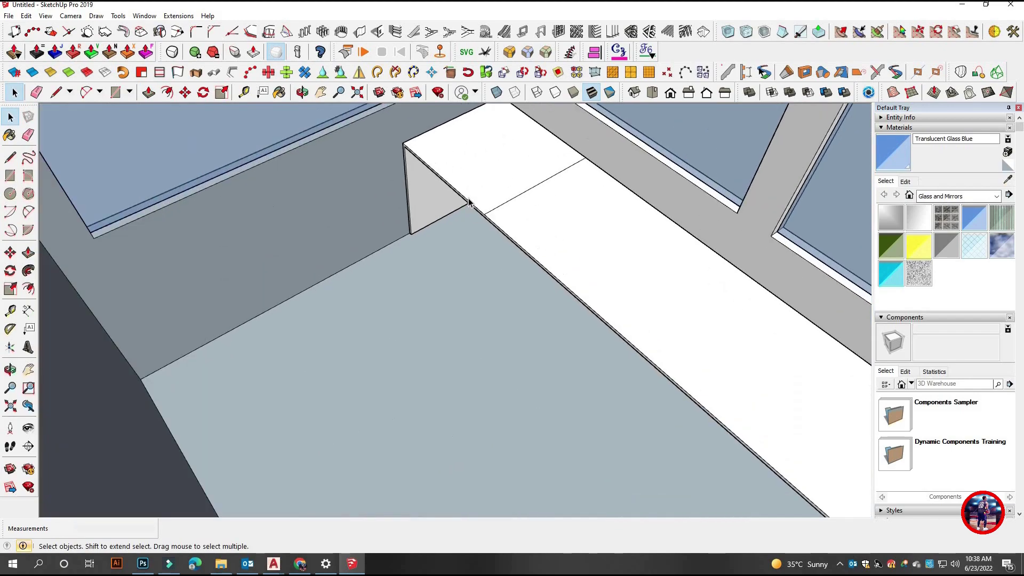
{"action": "scroll", "coordinate": [485, 220], "scroll_direction": "down", "scroll_amount": 5}
{"action": "scroll", "coordinate": [470, 223], "scroll_direction": "up", "scroll_amount": 5}
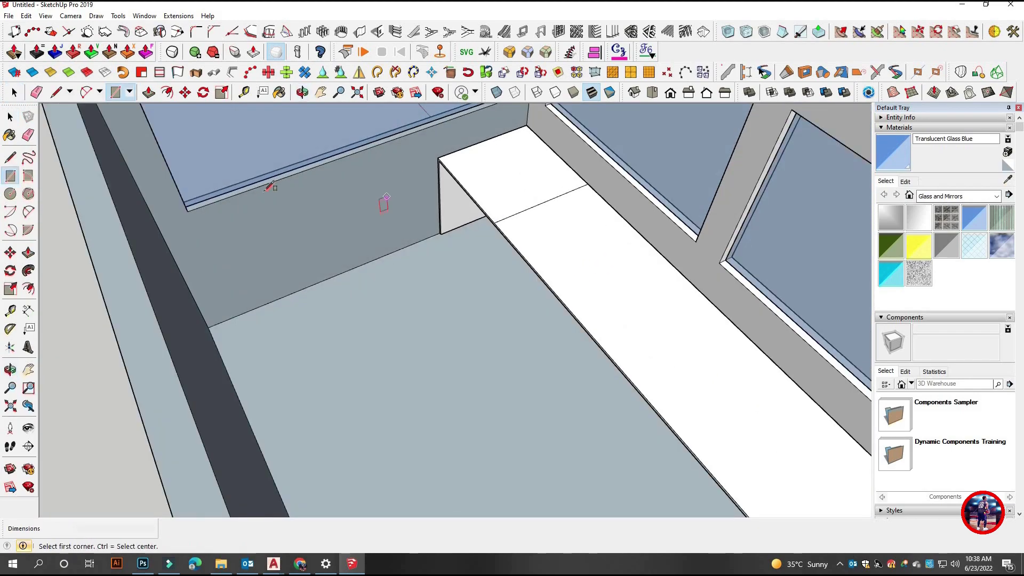
- Complete a thin rectangle against the side wall and pull it out 800 mm into a desk
{"action": "left_click", "coordinate": [182, 251]}
{"action": "key", "text": "space"}
{"action": "middle_click_drag", "start_coordinate": [178, 188], "coordinate": [343, 249]}
{"action": "left_click", "coordinate": [319, 242]}
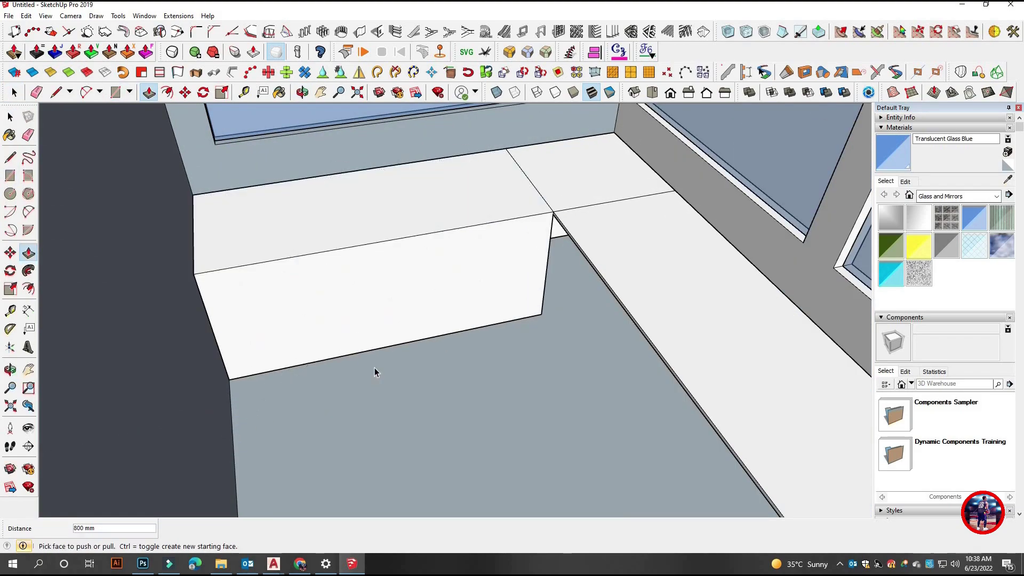
- Offset an inset outline on the desk's front face
{"action": "key", "text": "f"}
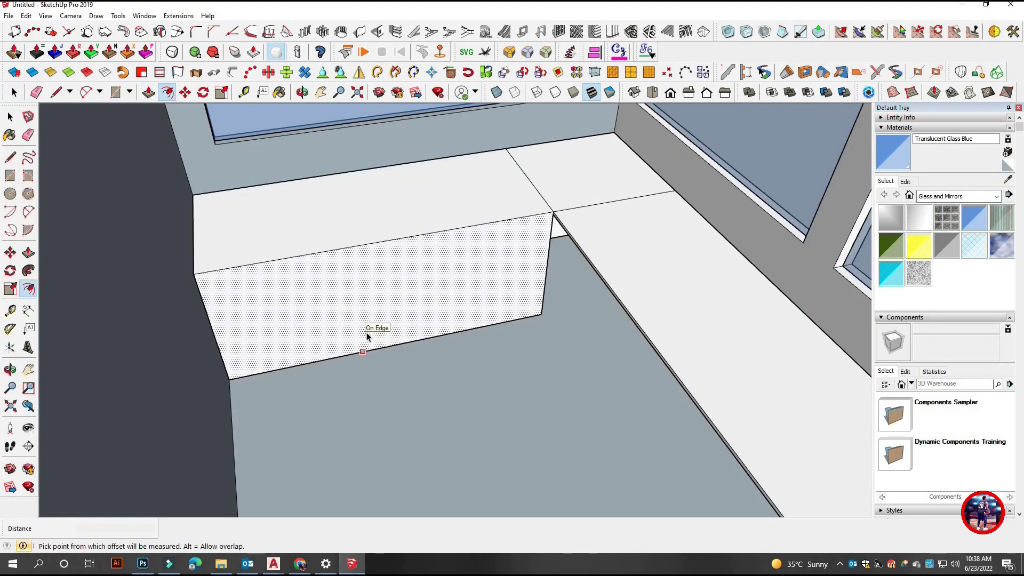
{"action": "key", "text": "space"}
{"action": "scroll", "coordinate": [433, 370], "scroll_direction": "down", "scroll_amount": 5}
{"action": "scroll", "coordinate": [406, 358], "scroll_direction": "up", "scroll_amount": 5}
{"action": "key", "text": "p"}
{"action": "key", "text": "f"}
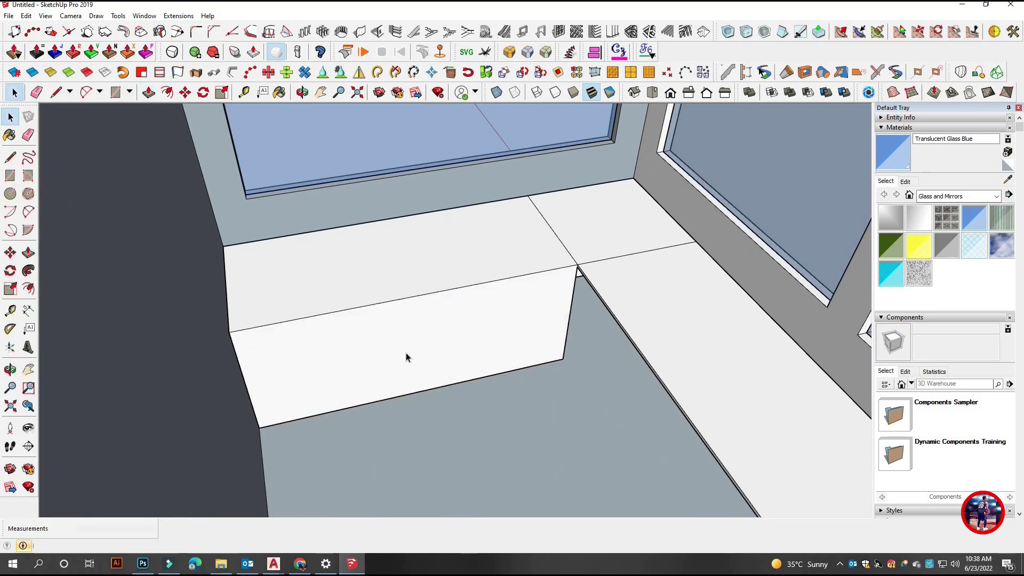
{"action": "left_click", "coordinate": [419, 318]}
{"action": "key", "text": "space"}
- Push the inset face right through the desk to hollow it out
{"action": "scroll", "coordinate": [431, 318], "scroll_direction": "up", "scroll_amount": 2}
{"action": "key", "text": "p"}
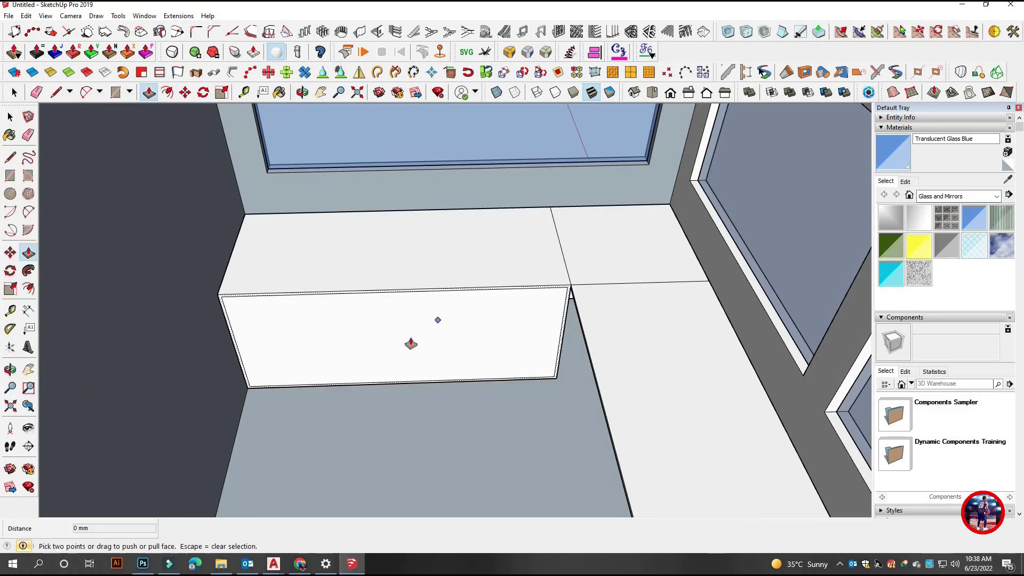
{"action": "key", "text": "space"}
{"action": "scroll", "coordinate": [410, 320], "scroll_direction": "up", "scroll_amount": 3}
{"action": "key", "text": "p"}
{"action": "key", "text": "space"}
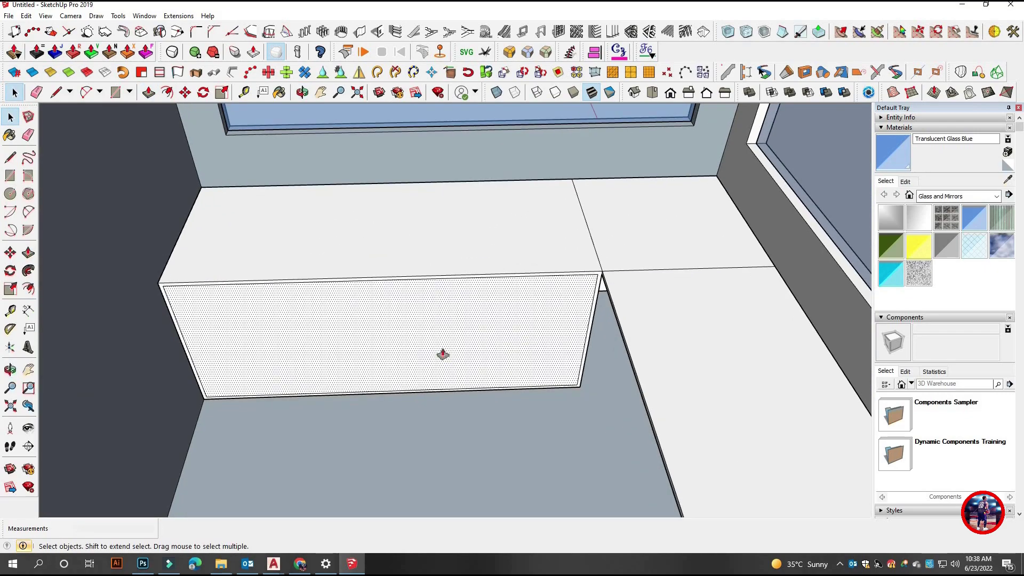
{"action": "key", "text": "p"}
{"action": "left_click", "coordinate": [441, 354]}
{"action": "left_click", "coordinate": [372, 408]}
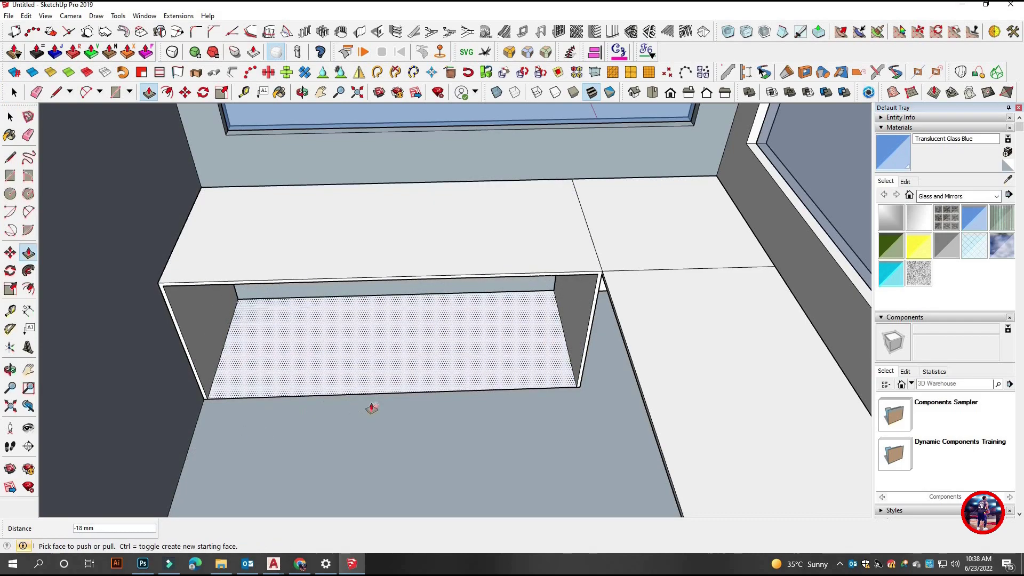
{"action": "left_click", "coordinate": [194, 440]}
{"action": "left_click", "coordinate": [320, 382]}
- Delete the leftover bottom edge and face to leave a desk top on slab legs
{"action": "key", "text": "space"}
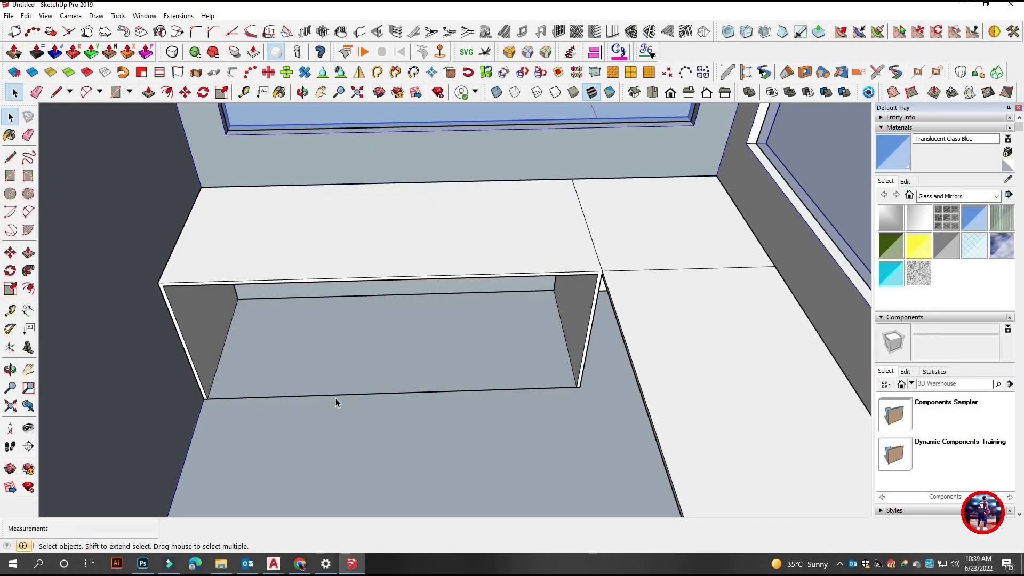
{"action": "left_click", "coordinate": [347, 395]}
{"action": "key", "text": "Delete"}
{"action": "mouse_move", "coordinate": [527, 386]}
{"action": "middle_mouse_down"}
{"action": "mouse_move", "coordinate": [635, 347]}
{"action": "mouse_move", "coordinate": [656, 264]}
{"action": "middle_mouse_up"}
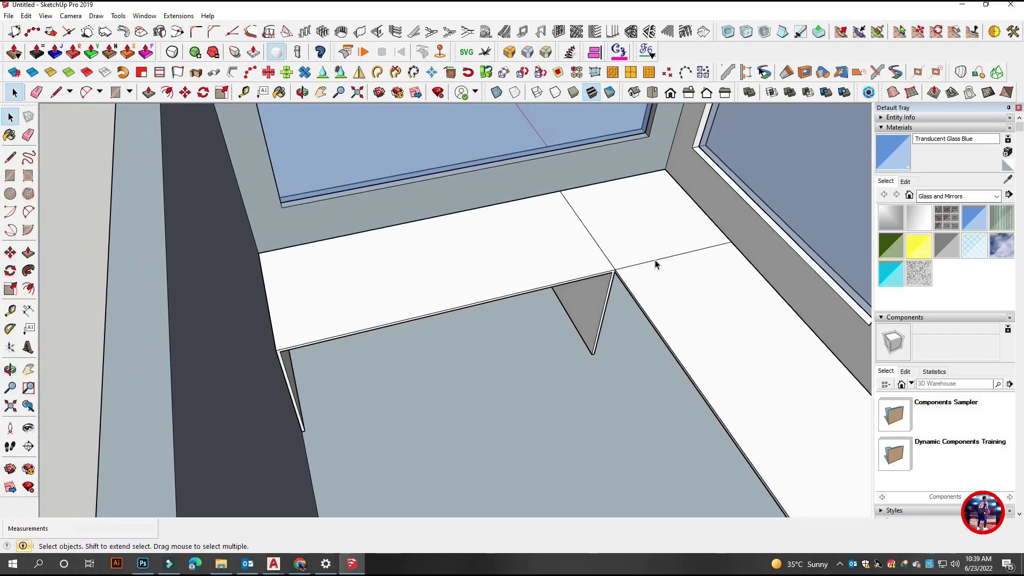
- Copy an edge 500 mm and draw a rectangle on the floor beneath the desk
{"action": "mouse_move", "coordinate": [618, 334]}
{"action": "middle_mouse_down"}
{"action": "mouse_move", "coordinate": [555, 313]}
{"action": "mouse_move", "coordinate": [538, 338]}
{"action": "mouse_move", "coordinate": [410, 321]}
{"action": "mouse_move", "coordinate": [417, 361]}
{"action": "middle_mouse_up"}
{"action": "type", "text": "500"}
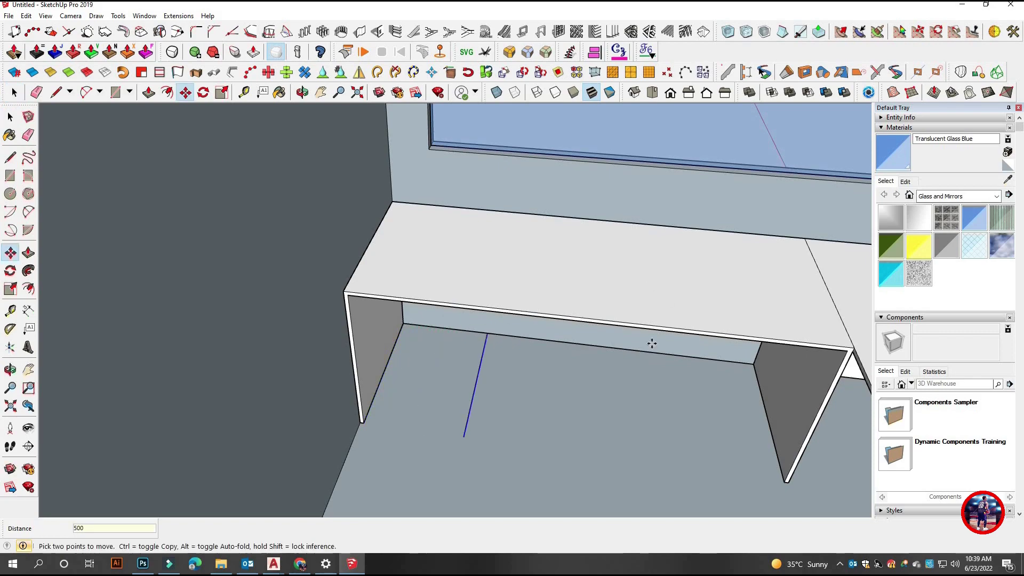
{"action": "key", "text": "space"}
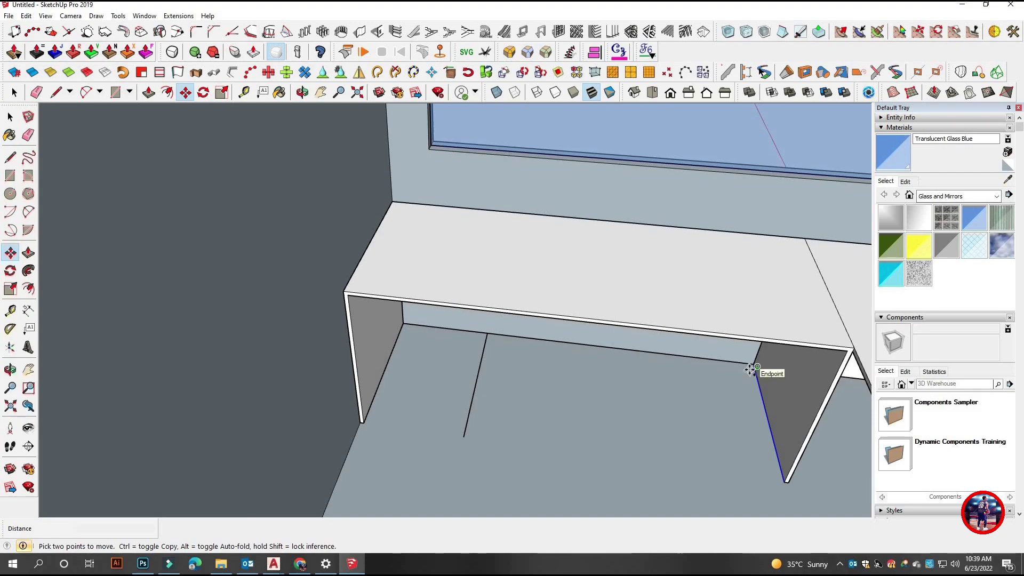
{"action": "middle_click_drag", "start_coordinate": [738, 380], "coordinate": [611, 353]}
{"action": "key", "text": "space"}
{"action": "scroll", "coordinate": [611, 354], "scroll_direction": "down", "scroll_amount": 5}
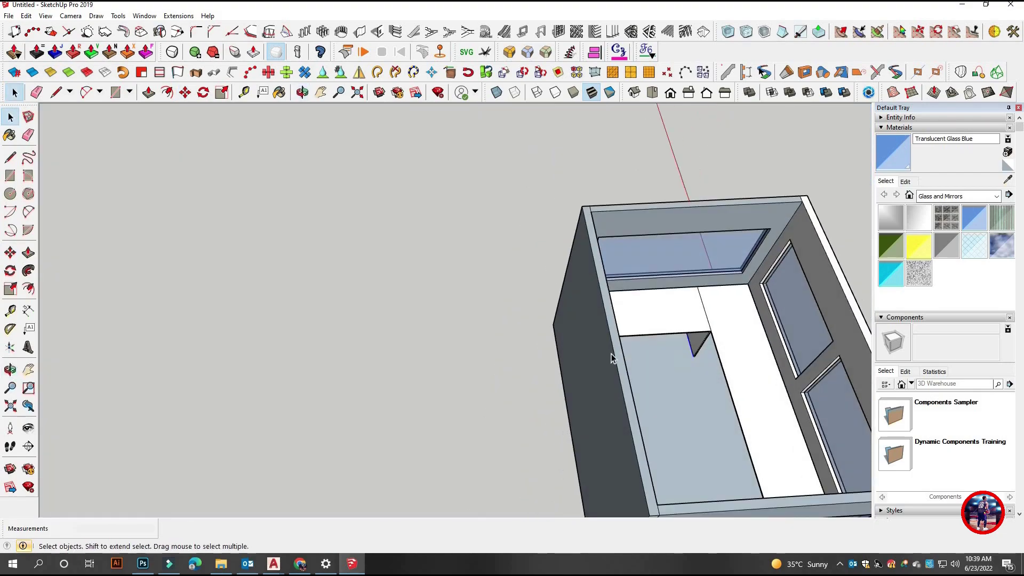
{"action": "scroll", "coordinate": [537, 335], "scroll_direction": "up", "scroll_amount": 5}
{"action": "scroll", "coordinate": [601, 346], "scroll_direction": "up", "scroll_amount": 2}
{"action": "key", "text": "r"}
{"action": "key", "text": "Return"}
- Copy another floor edge to mark off the area beside the desk's side panel
{"action": "key", "text": "space"}
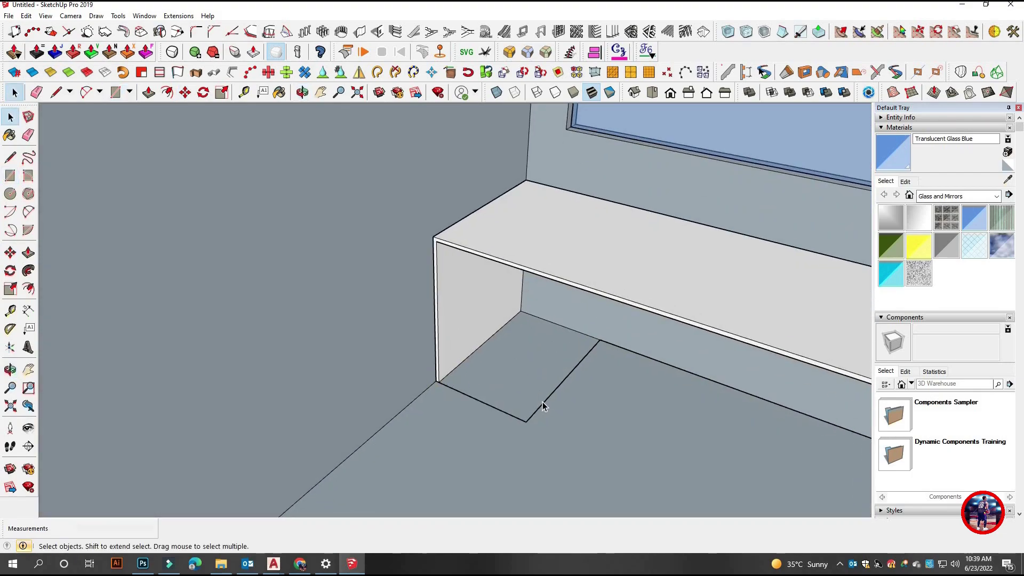
{"action": "left_click", "coordinate": [525, 417]}
{"action": "key", "text": "m"}
{"action": "key", "text": "ctrl"}
{"action": "key", "text": "space"}
{"action": "scroll", "coordinate": [544, 388], "scroll_direction": "up", "scroll_amount": 2}
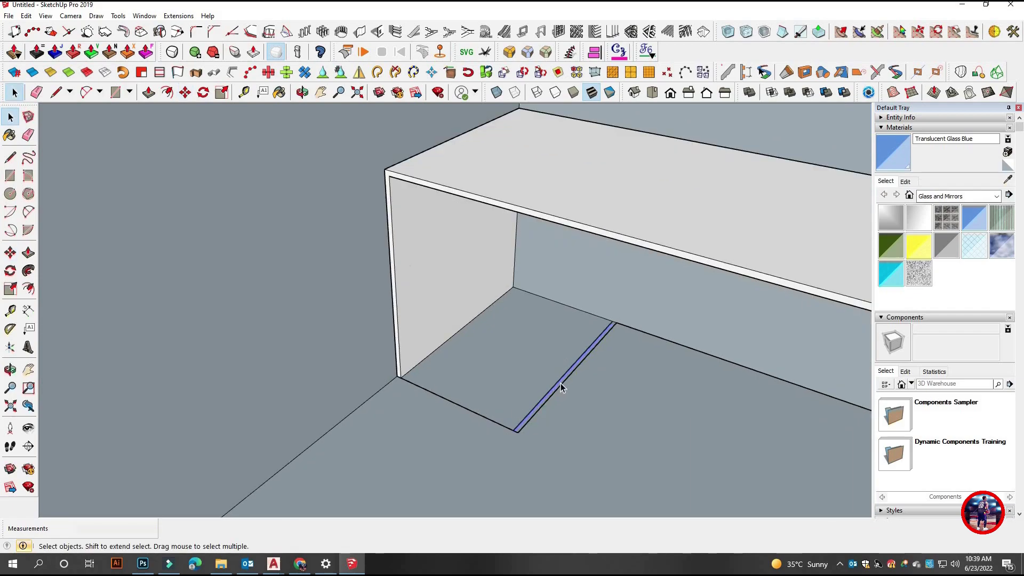
{"action": "scroll", "coordinate": [572, 350], "scroll_direction": "down", "scroll_amount": 3}
{"action": "scroll", "coordinate": [681, 258], "scroll_direction": "up", "scroll_amount": 5}
- From a top view, draw a triangular outline from the leg's bottom corner to the wall edge
{"action": "key", "text": "o"}
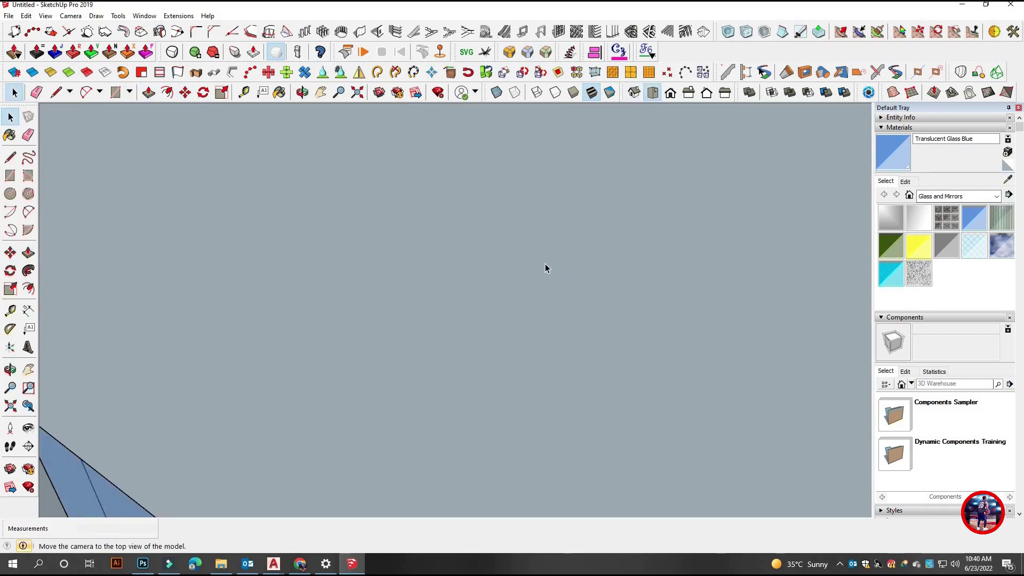
{"action": "key", "text": "shift+z"}
{"action": "left_click_drag", "start_coordinate": [571, 265], "coordinate": [351, 284]}
{"action": "scroll", "coordinate": [345, 344], "scroll_direction": "up", "scroll_amount": 5}
{"action": "key", "text": "space"}
{"action": "scroll", "coordinate": [553, 297], "scroll_direction": "down", "scroll_amount": 2}
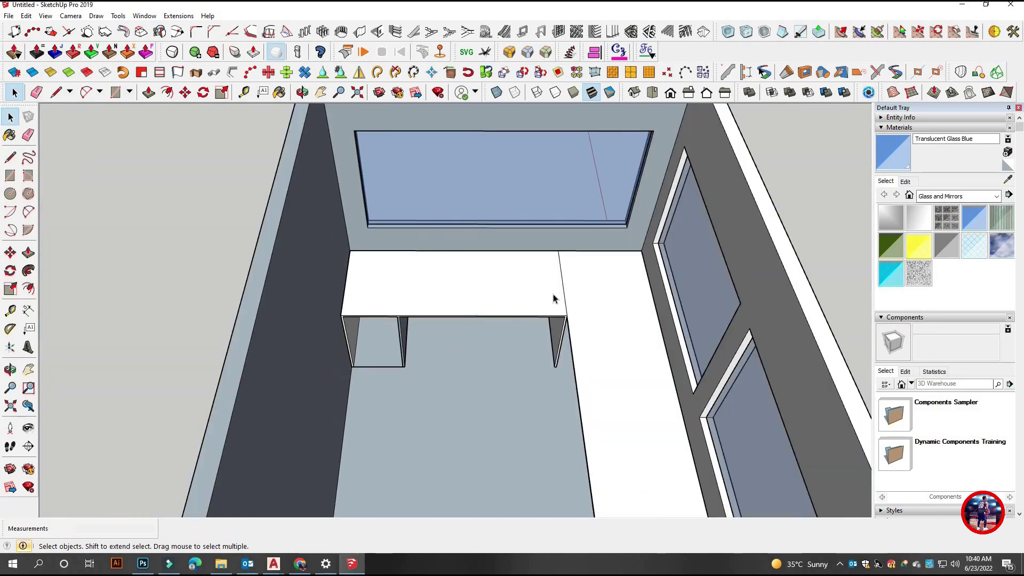
{"action": "scroll", "coordinate": [593, 369], "scroll_direction": "up", "scroll_amount": 4}
{"action": "key", "text": "l"}
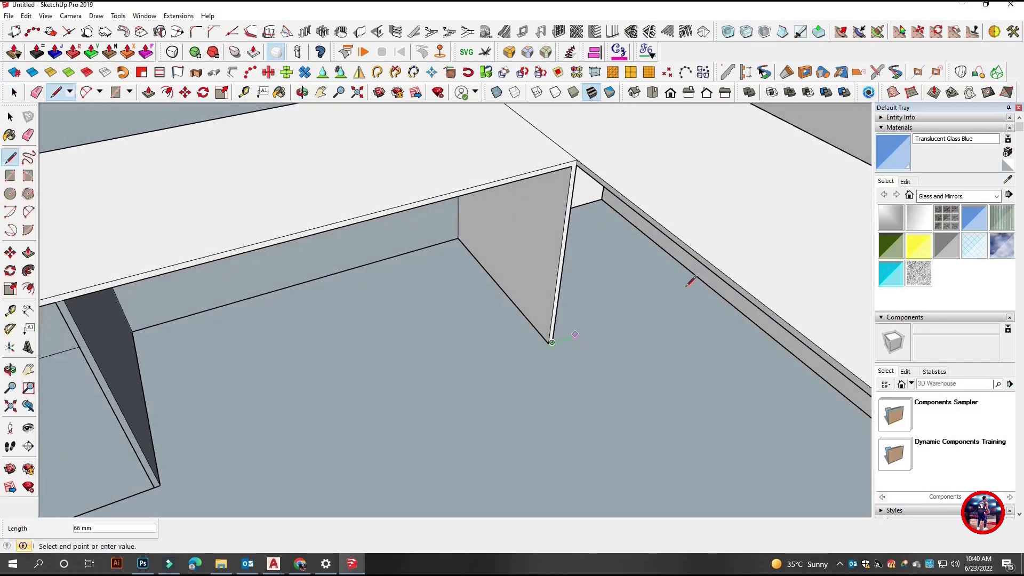
{"action": "left_click", "coordinate": [709, 285]}
{"action": "key", "text": "space"}
{"action": "left_click", "coordinate": [648, 310]}
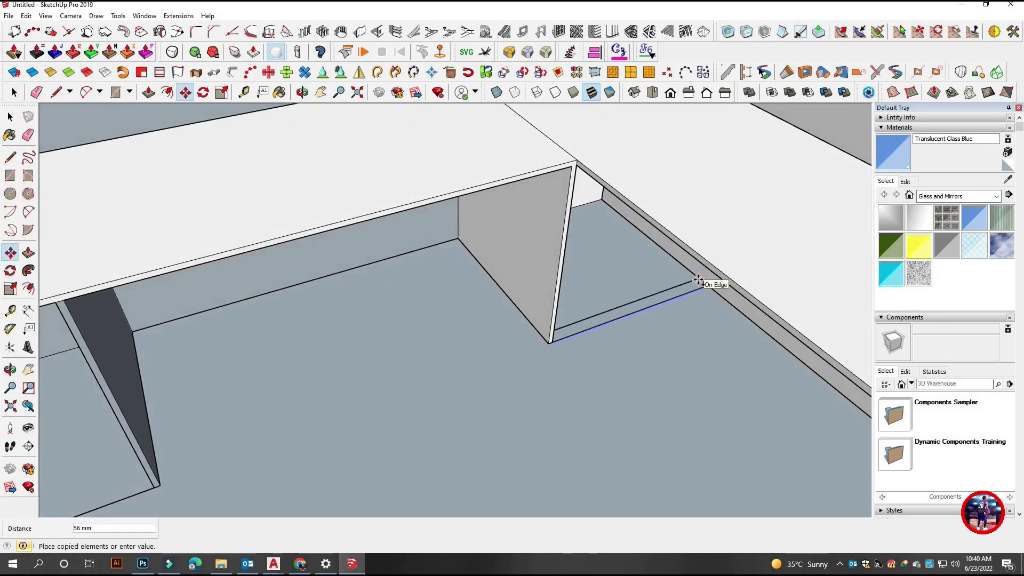
- Copy the edge along the floor and pull the triangular face up into a fin
{"action": "left_click", "coordinate": [699, 281]}
{"action": "key", "text": "space"}
{"action": "key", "text": "p"}
{"action": "left_click", "coordinate": [647, 297]}
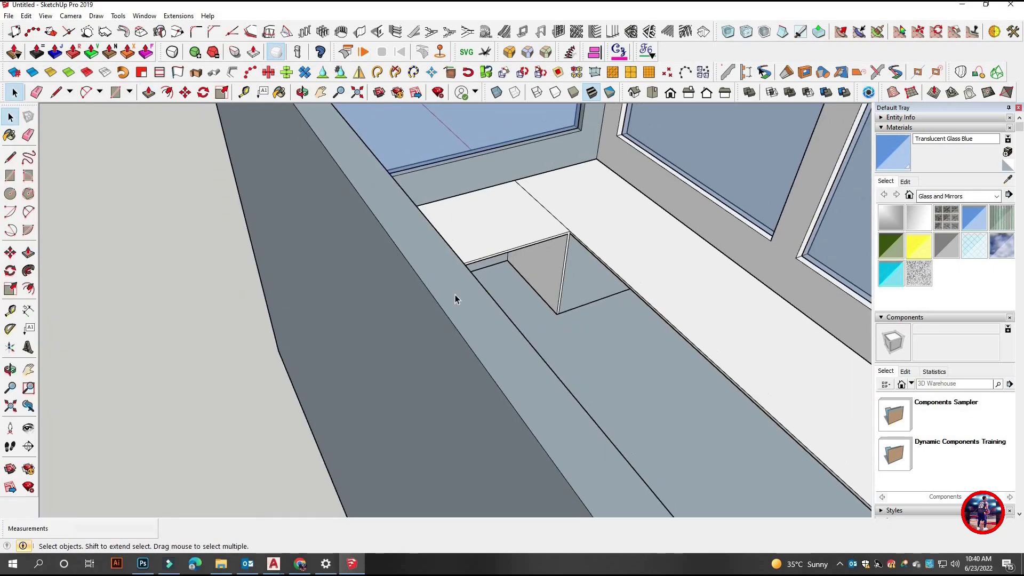
{"action": "scroll", "coordinate": [456, 295], "scroll_direction": "down", "scroll_amount": 5}
{"action": "middle_click_drag", "start_coordinate": [591, 270], "coordinate": [289, 256]}
{"action": "scroll", "coordinate": [289, 256], "scroll_direction": "up", "scroll_amount": 4}
{"action": "scroll", "coordinate": [373, 268], "scroll_direction": "up", "scroll_amount": 3}
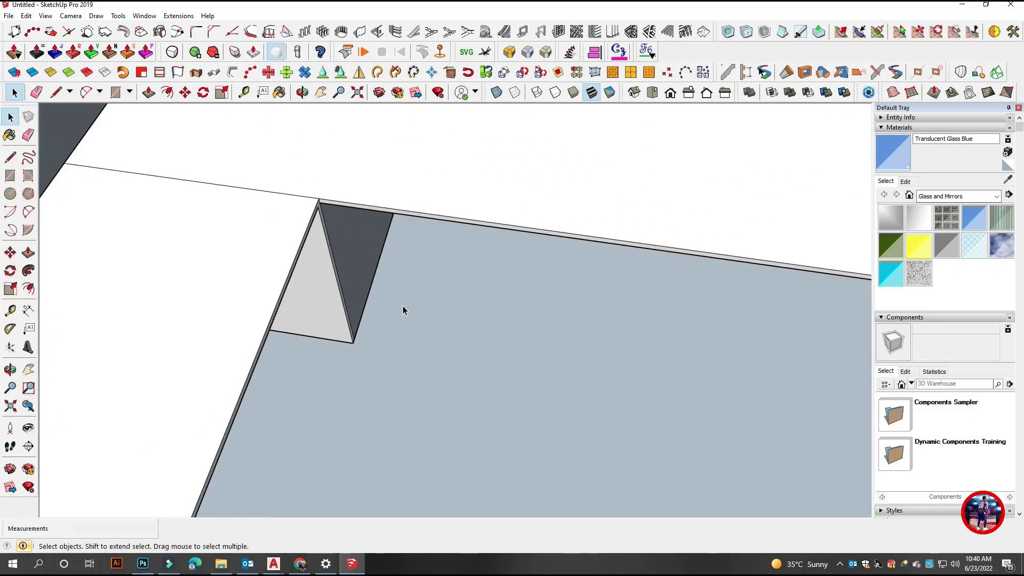
{"action": "middle_click_drag", "start_coordinate": [454, 316], "coordinate": [435, 263]}
{"action": "scroll", "coordinate": [427, 275], "scroll_direction": "down", "scroll_amount": 3}
{"action": "scroll", "coordinate": [381, 307], "scroll_direction": "up", "scroll_amount": 3}
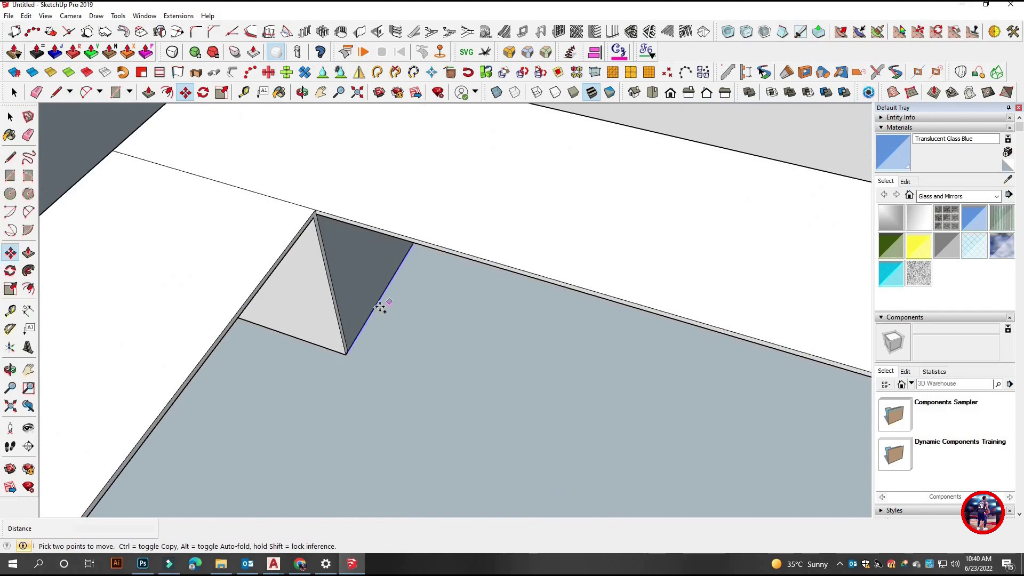
{"action": "type", "text": "500"}
- Copy the edge 500 mm along and pull the strip face up into another fin
{"action": "key", "text": "Return"}
{"action": "key", "text": "space"}
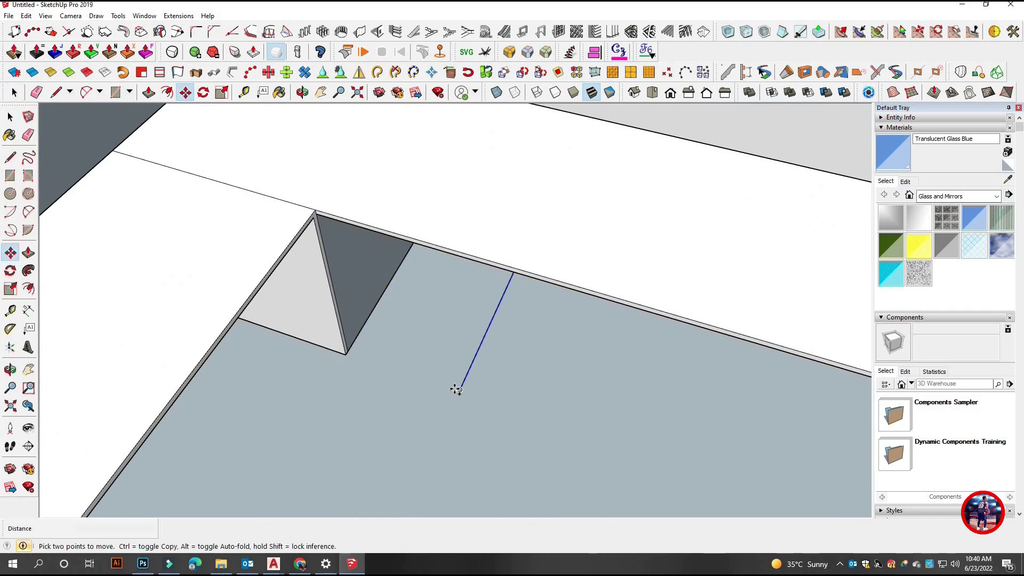
{"action": "scroll", "coordinate": [459, 382], "scroll_direction": "up", "scroll_amount": 2}
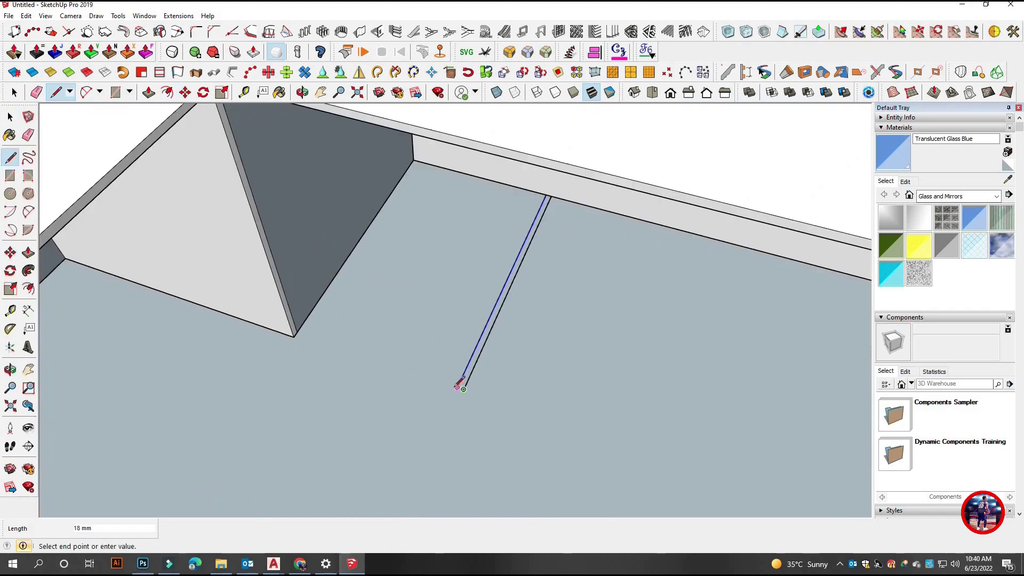
{"action": "scroll", "coordinate": [470, 368], "scroll_direction": "down", "scroll_amount": 1}
{"action": "key", "text": "space"}
{"action": "key", "text": "p"}
{"action": "left_click", "coordinate": [485, 347]}
{"action": "left_click", "coordinate": [599, 239]}
- Draw the guide line marking where the next fin will go
{"action": "mouse_move", "coordinate": [382, 312]}
{"action": "middle_mouse_down"}
{"action": "mouse_move", "coordinate": [588, 331]}
{"action": "mouse_move", "coordinate": [642, 288]}
{"action": "middle_mouse_up"}
{"action": "key", "text": "space"}
{"action": "scroll", "coordinate": [645, 296], "scroll_direction": "up", "scroll_amount": 1}
{"action": "key", "text": "m"}
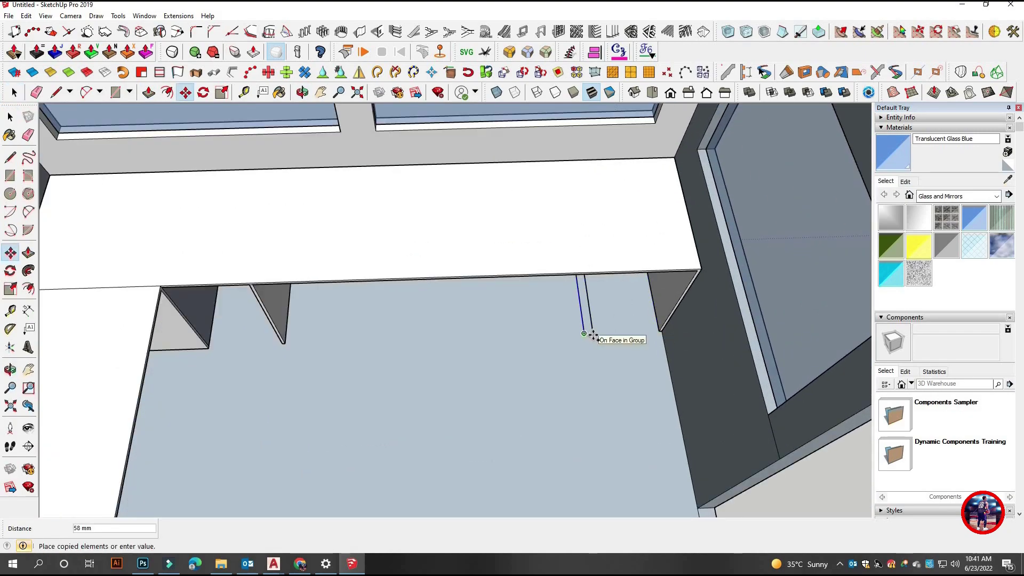
{"action": "key", "text": "l"}
{"action": "scroll", "coordinate": [582, 334], "scroll_direction": "up", "scroll_amount": 2}
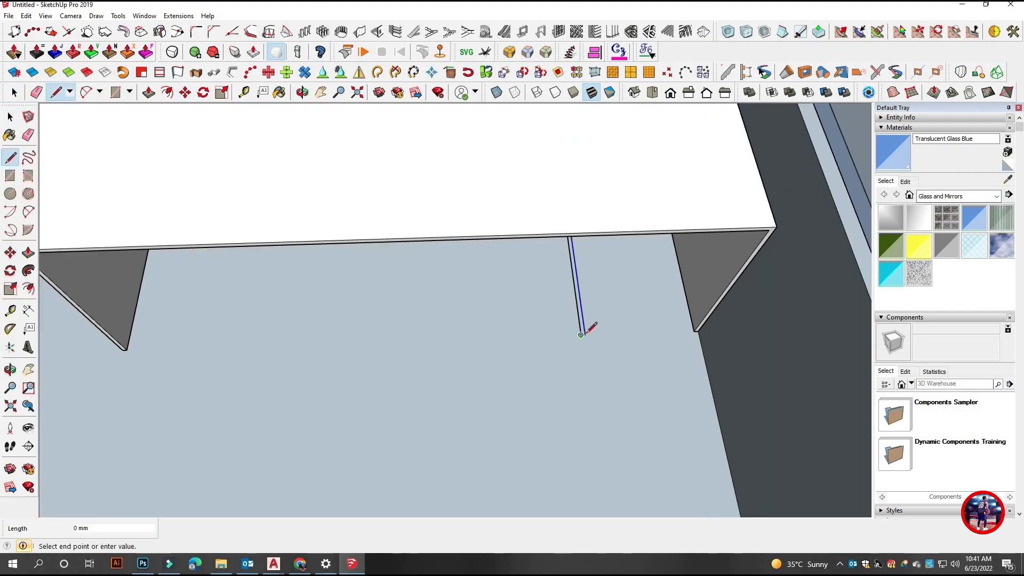
{"action": "left_click", "coordinate": [581, 335]}
{"action": "key", "text": "p"}
{"action": "left_click_drag", "start_coordinate": [578, 299], "coordinate": [681, 188]}
{"action": "scroll", "coordinate": [681, 188], "scroll_direction": "down", "scroll_amount": 3}
- From a near-top view, close the panel face under the desk
{"action": "middle_click_drag", "start_coordinate": [681, 188], "coordinate": [494, 429]}
{"action": "key", "text": "space"}
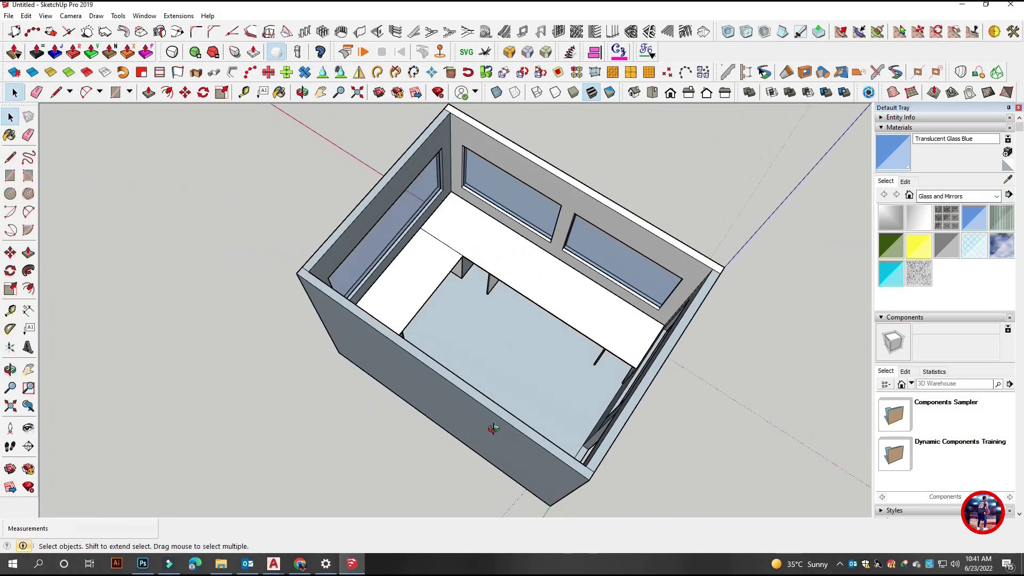
{"action": "scroll", "coordinate": [493, 428], "scroll_direction": "up", "scroll_amount": 3}
{"action": "scroll", "coordinate": [400, 336], "scroll_direction": "up", "scroll_amount": 2}
{"action": "scroll", "coordinate": [398, 313], "scroll_direction": "down", "scroll_amount": 5}
{"action": "middle_click_drag", "start_coordinate": [397, 313], "coordinate": [448, 331]}
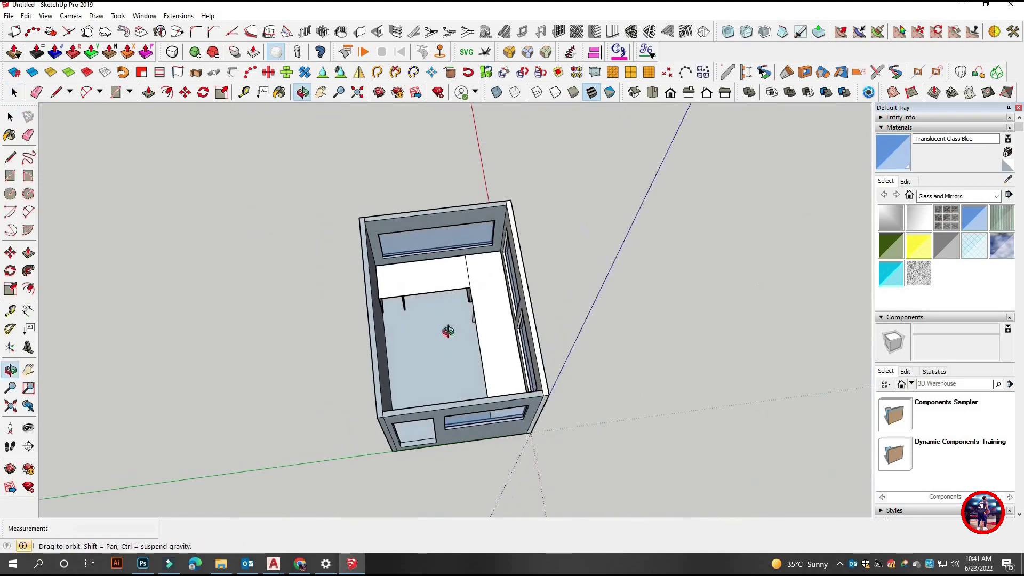
{"action": "scroll", "coordinate": [397, 300], "scroll_direction": "up", "scroll_amount": 3}
{"action": "scroll", "coordinate": [373, 323], "scroll_direction": "down", "scroll_amount": 2}
{"action": "scroll", "coordinate": [354, 325], "scroll_direction": "up", "scroll_amount": 4}
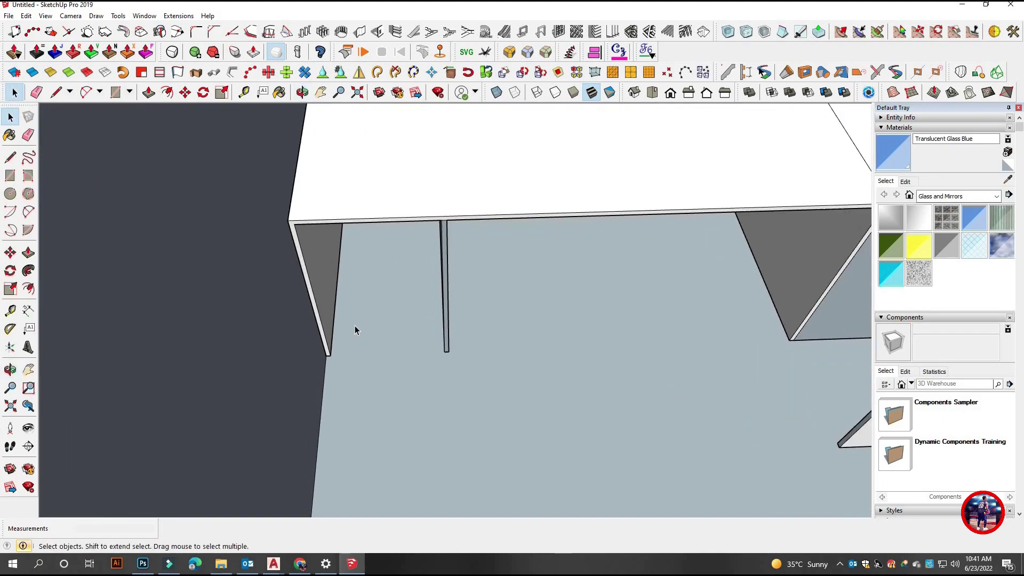
{"action": "left_click", "coordinate": [438, 354]}
- Copy the panel's bottom edge higher up the panel to split it
{"action": "key", "text": "space"}
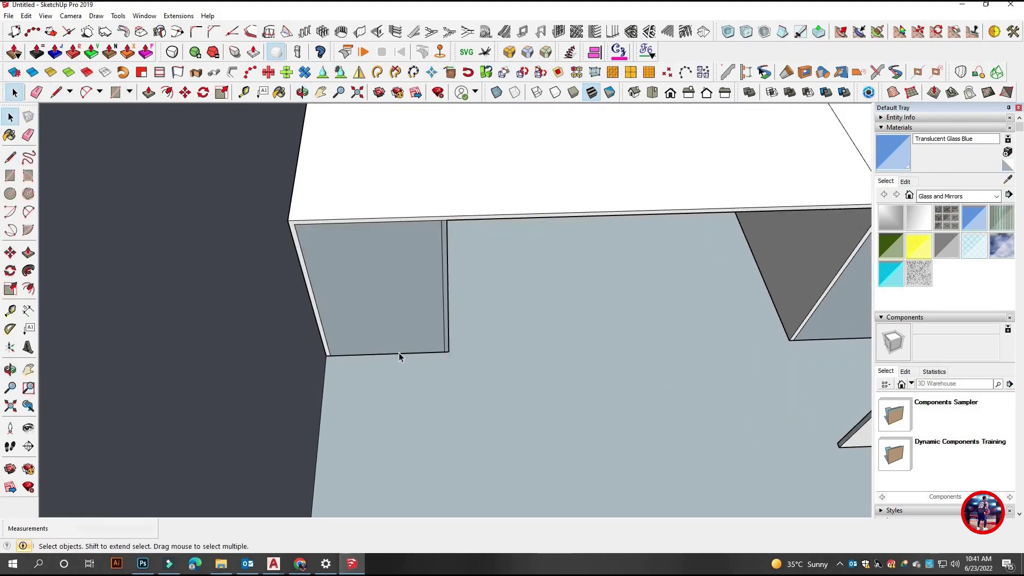
{"action": "left_click", "coordinate": [399, 353]}
{"action": "key", "text": "m"}
{"action": "key", "text": "ctrl"}
{"action": "left_click", "coordinate": [444, 352]}
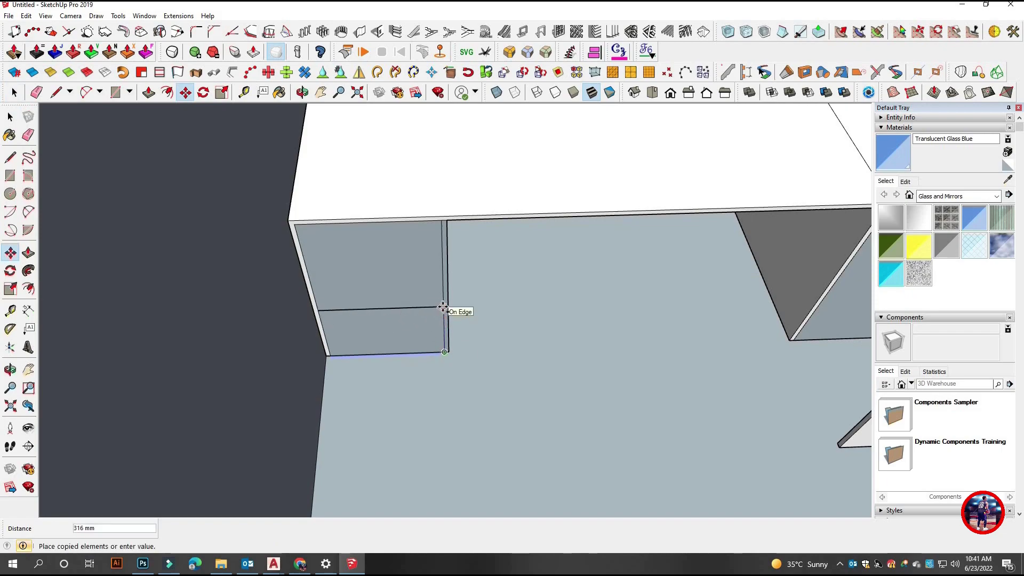
{"action": "left_click", "coordinate": [441, 314]}
{"action": "key", "text": "space"}
- Draw a line joining the lower tips of the first and second fins
{"action": "scroll", "coordinate": [405, 330], "scroll_direction": "down", "scroll_amount": 5}
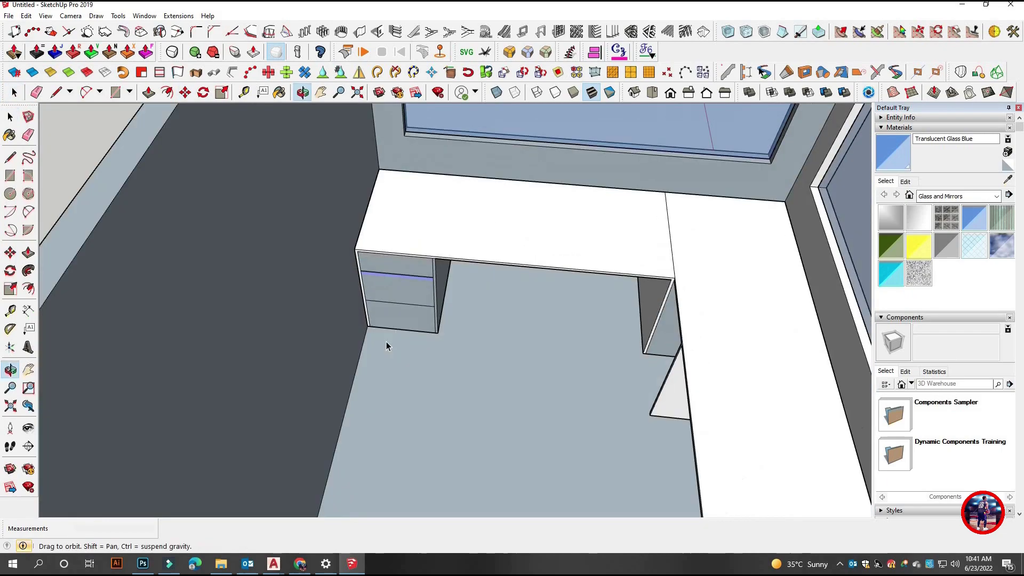
{"action": "middle_click_drag", "start_coordinate": [386, 341], "coordinate": [547, 281]}
{"action": "scroll", "coordinate": [545, 299], "scroll_direction": "up", "scroll_amount": 3}
{"action": "key", "text": "l"}
{"action": "left_click", "coordinate": [497, 284]}
{"action": "left_click", "coordinate": [576, 345]}
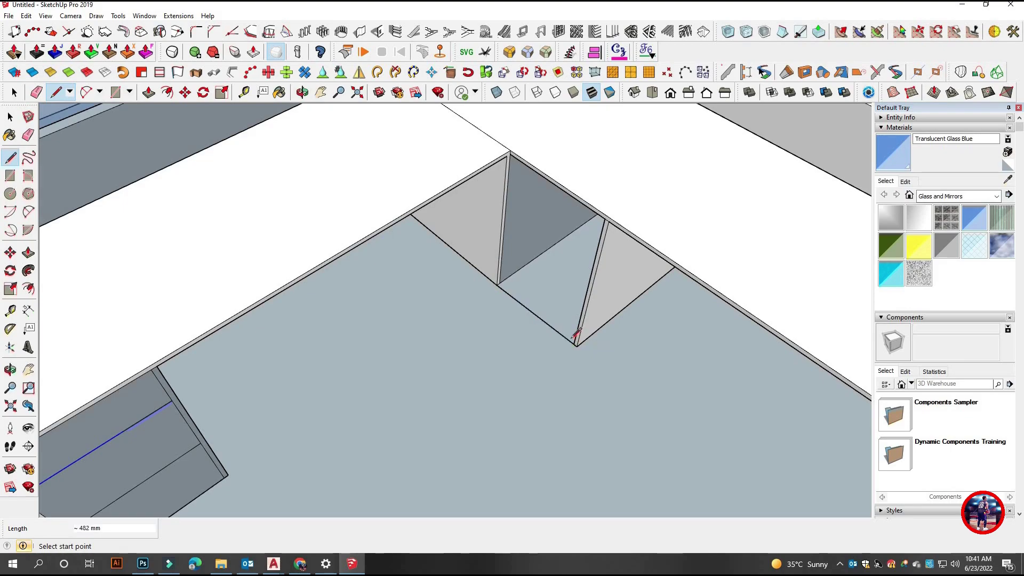
- Copy an edge 300 mm upward, closing the grey face in the desk corner
{"action": "middle_click_drag", "start_coordinate": [562, 327], "coordinate": [544, 309]}
{"action": "scroll", "coordinate": [586, 347], "scroll_direction": "up", "scroll_amount": 1}
{"action": "type", "text": "m"}
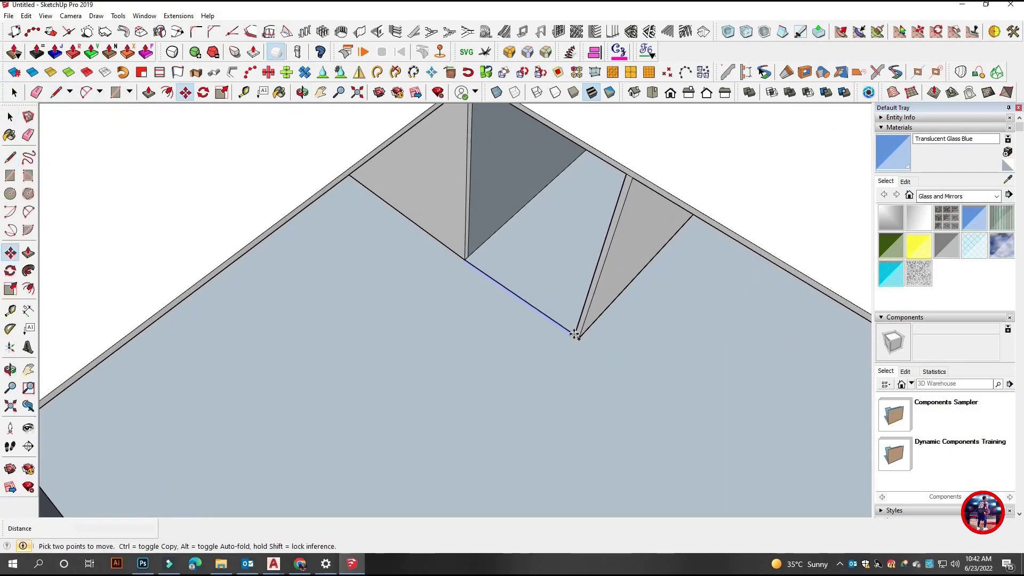
{"action": "type", "text": "300"}
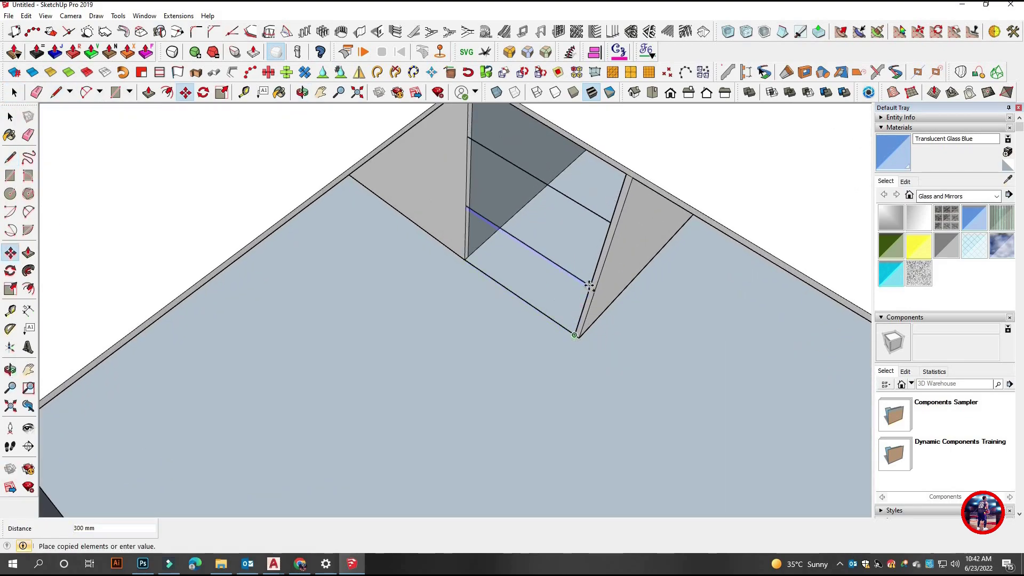
{"action": "key", "text": "space"}
{"action": "scroll", "coordinate": [589, 285], "scroll_direction": "down", "scroll_amount": 3}
{"action": "middle_click_drag", "start_coordinate": [533, 256], "coordinate": [442, 208]}
{"action": "mouse_move", "coordinate": [502, 284]}
{"action": "middle_mouse_down"}
{"action": "mouse_move", "coordinate": [510, 331]}
{"action": "mouse_move", "coordinate": [511, 313]}
{"action": "middle_mouse_up"}
{"action": "scroll", "coordinate": [559, 405], "scroll_direction": "up", "scroll_amount": 3}
{"action": "left_click", "coordinate": [564, 410]}
{"action": "key", "text": "space"}
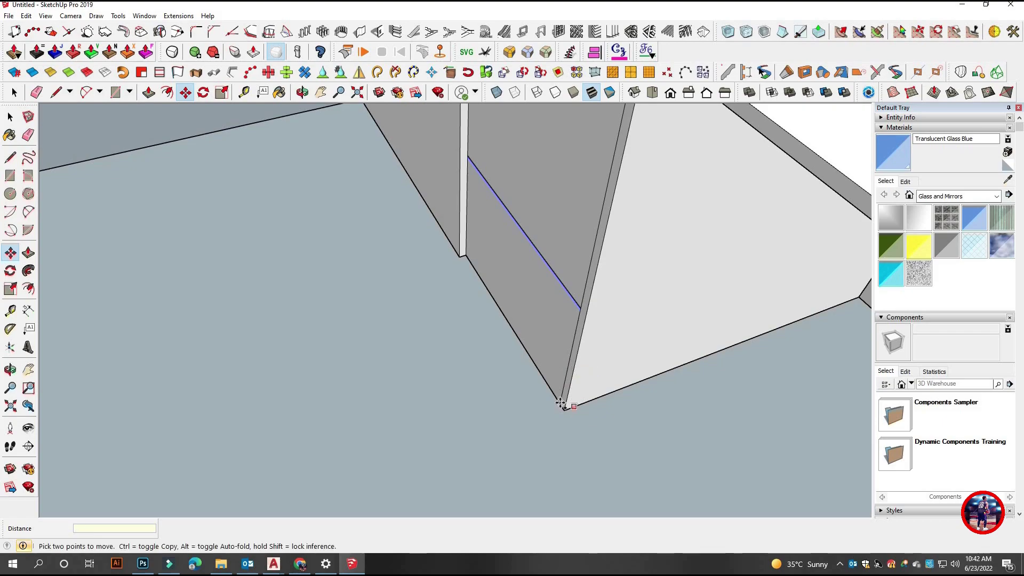
- Close a new face on the other desk support panel, then select the whole model
{"action": "key", "text": "space"}
{"action": "scroll", "coordinate": [624, 366], "scroll_direction": "down", "scroll_amount": 3}
{"action": "mouse_move", "coordinate": [624, 365]}
{"action": "middle_mouse_down"}
{"action": "mouse_move", "coordinate": [450, 335]}
{"action": "mouse_move", "coordinate": [533, 320]}
{"action": "middle_mouse_up"}
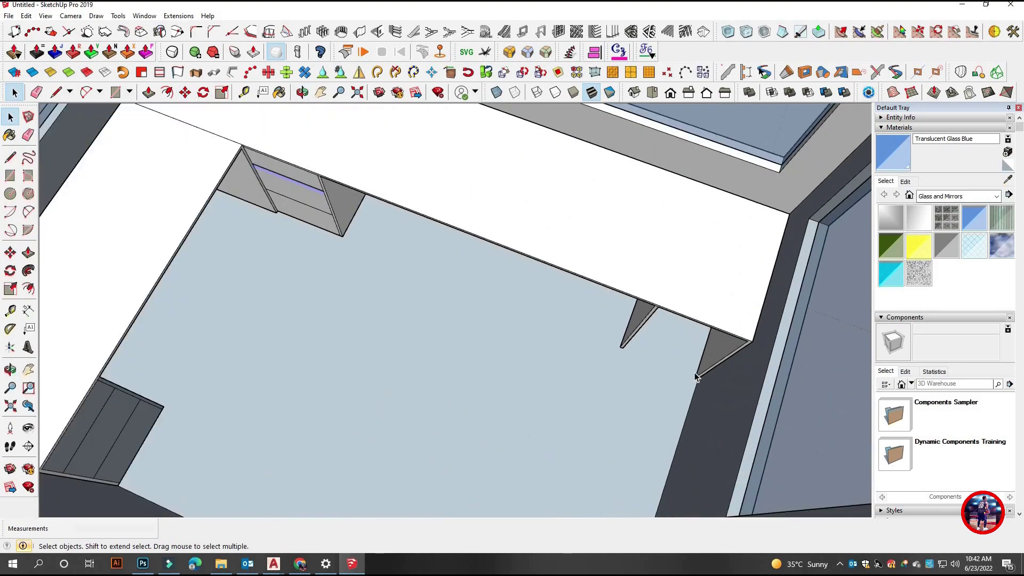
{"action": "scroll", "coordinate": [704, 381], "scroll_direction": "up", "scroll_amount": 3}
{"action": "key", "text": "l"}
{"action": "left_click", "coordinate": [506, 308]}
{"action": "key", "text": "space"}
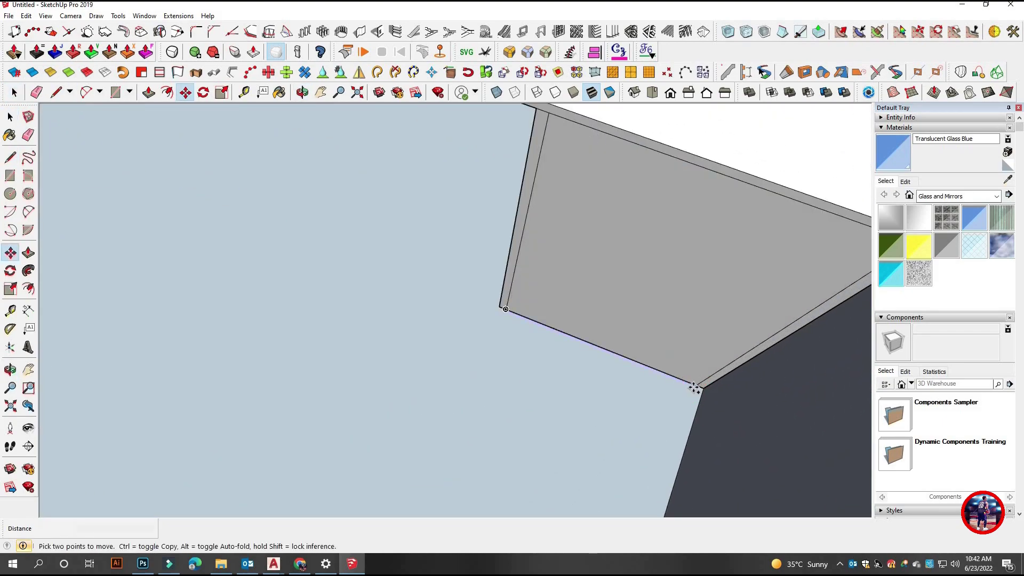
{"action": "scroll", "coordinate": [505, 290], "scroll_direction": "down", "scroll_amount": 5}
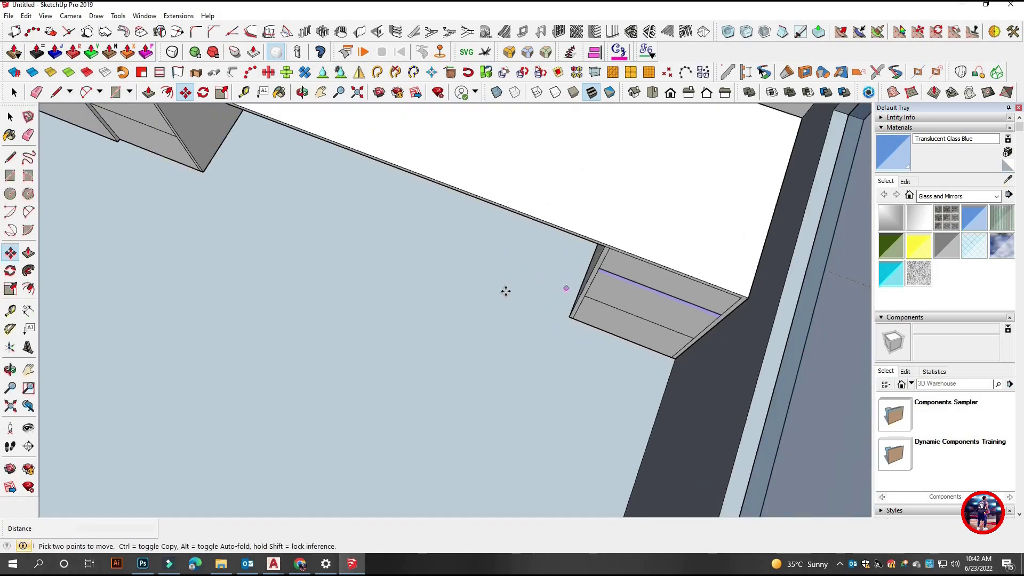
{"action": "key", "text": "space"}
{"action": "mouse_move", "coordinate": [505, 290]}
{"action": "middle_mouse_down"}
{"action": "mouse_move", "coordinate": [498, 308]}
{"action": "mouse_move", "coordinate": [436, 222]}
{"action": "mouse_move", "coordinate": [475, 300]}
{"action": "mouse_move", "coordinate": [587, 392]}
{"action": "middle_mouse_up"}
{"action": "scroll", "coordinate": [475, 300], "scroll_direction": "down", "scroll_amount": 3}
{"action": "key", "text": "ctrl+a"}
{"action": "scroll", "coordinate": [480, 200], "scroll_direction": "up", "scroll_amount": 2}
- Switch between top and isometric views to look over the room
{"action": "scroll", "coordinate": [480, 199], "scroll_direction": "up", "scroll_amount": 2}
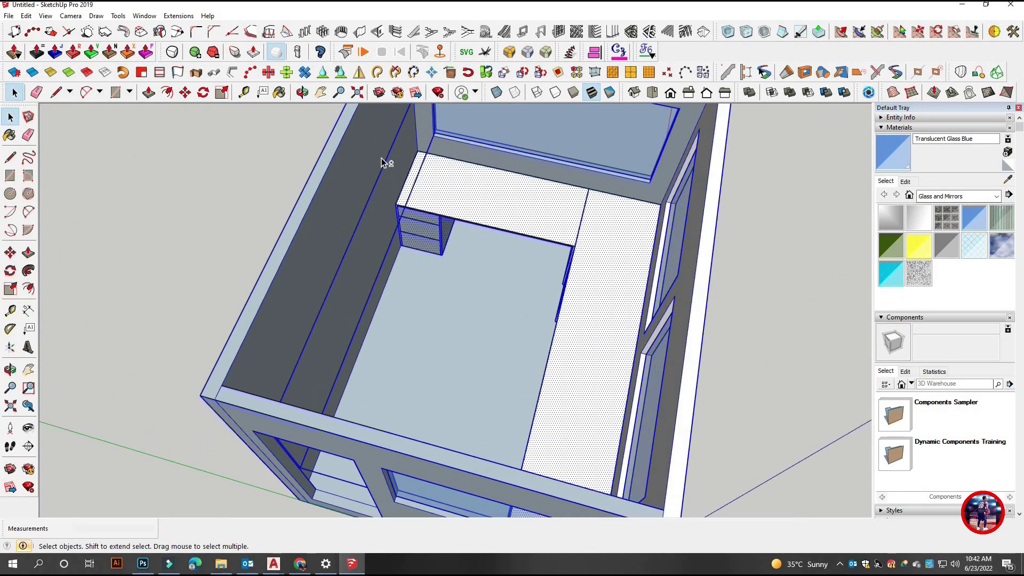
{"action": "scroll", "coordinate": [516, 266], "scroll_direction": "down", "scroll_amount": 5}
{"action": "right_click", "coordinate": [478, 195]}
{"action": "left_click", "coordinate": [576, 388]}
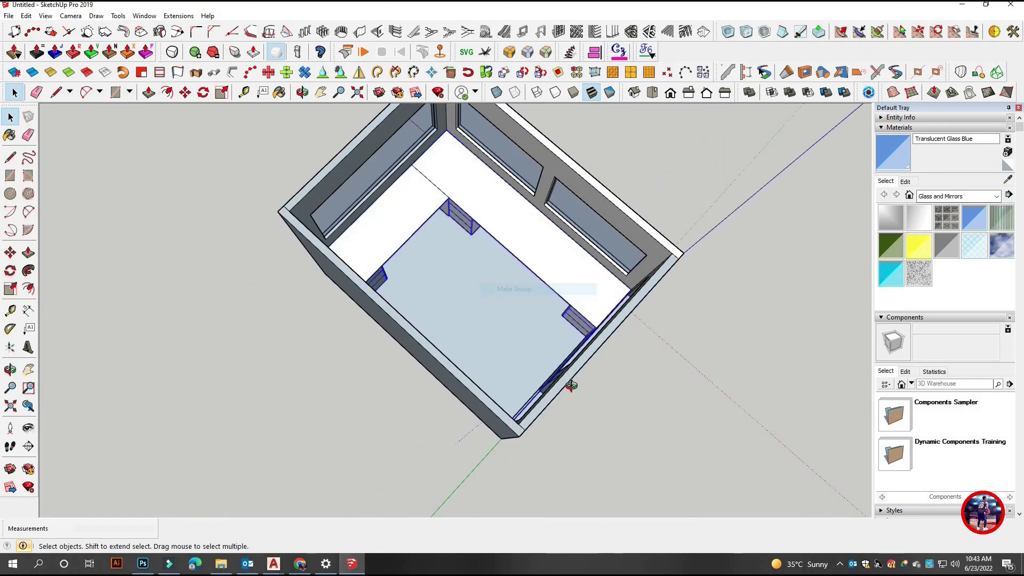
{"action": "middle_click_drag", "start_coordinate": [576, 388], "coordinate": [674, 96]}
{"action": "left_click", "coordinate": [674, 95]}
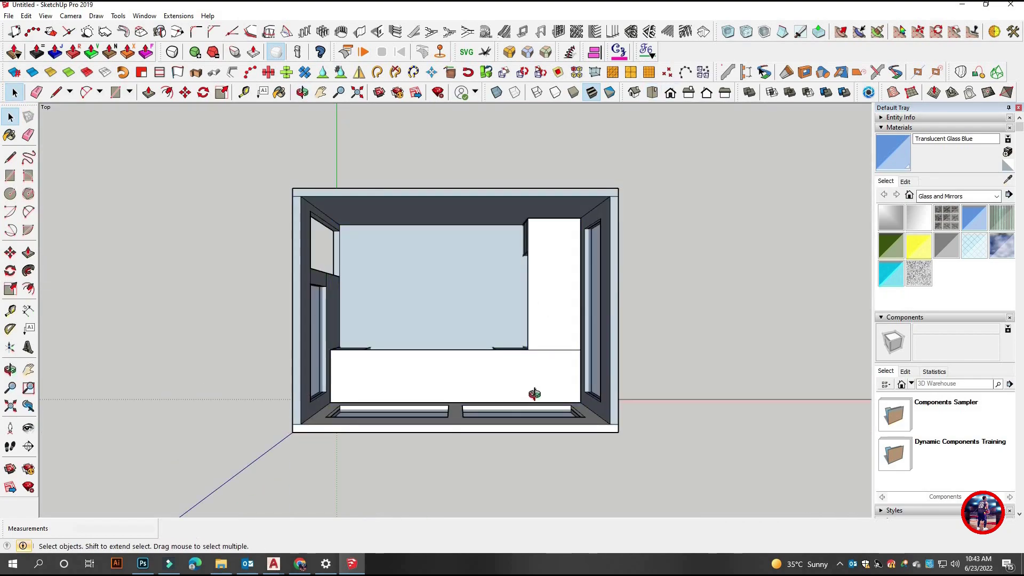
{"action": "left_click", "coordinate": [634, 92]}
{"action": "mouse_move", "coordinate": [344, 290]}
{"action": "middle_mouse_down"}
{"action": "mouse_move", "coordinate": [754, 373]}
{"action": "mouse_move", "coordinate": [439, 229]}
{"action": "middle_mouse_up"}
- Download the computer set from 3D Warehouse and place it beside the room
{"action": "left_click", "coordinate": [380, 93]}
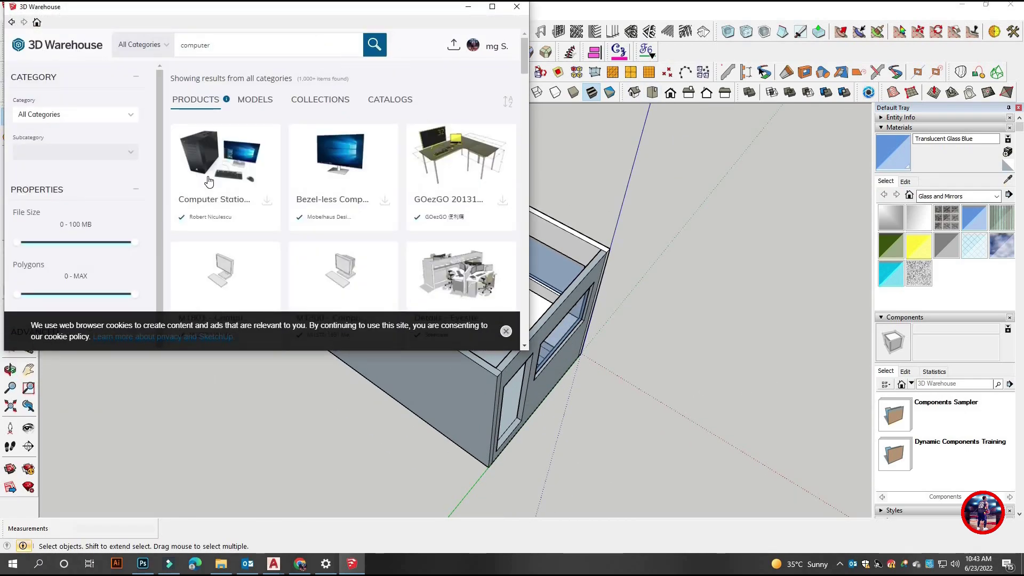
{"action": "left_click", "coordinate": [244, 200]}
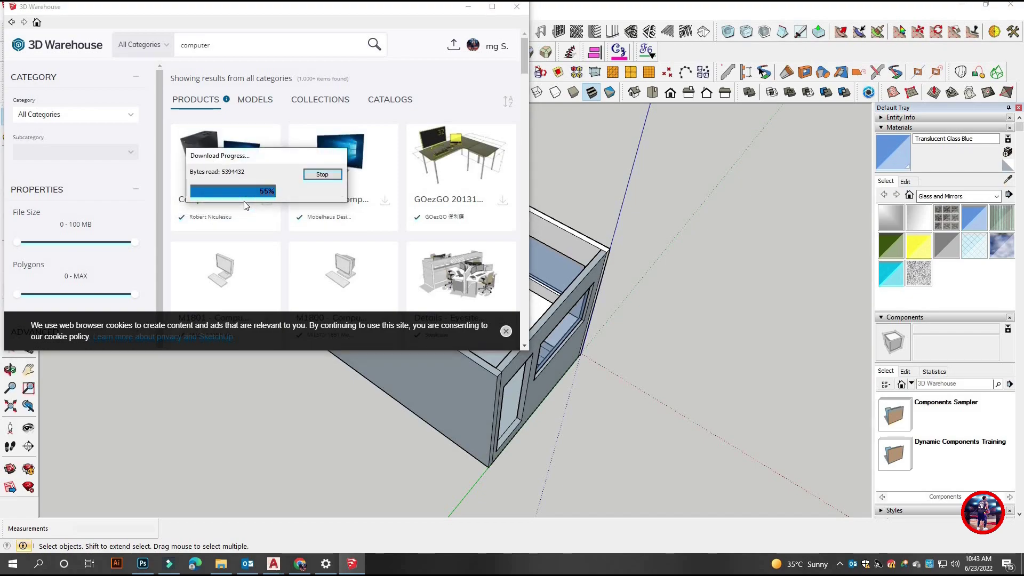
{"action": "left_click", "coordinate": [691, 226]}
{"action": "scroll", "coordinate": [691, 226], "scroll_direction": "up", "scroll_amount": 3}
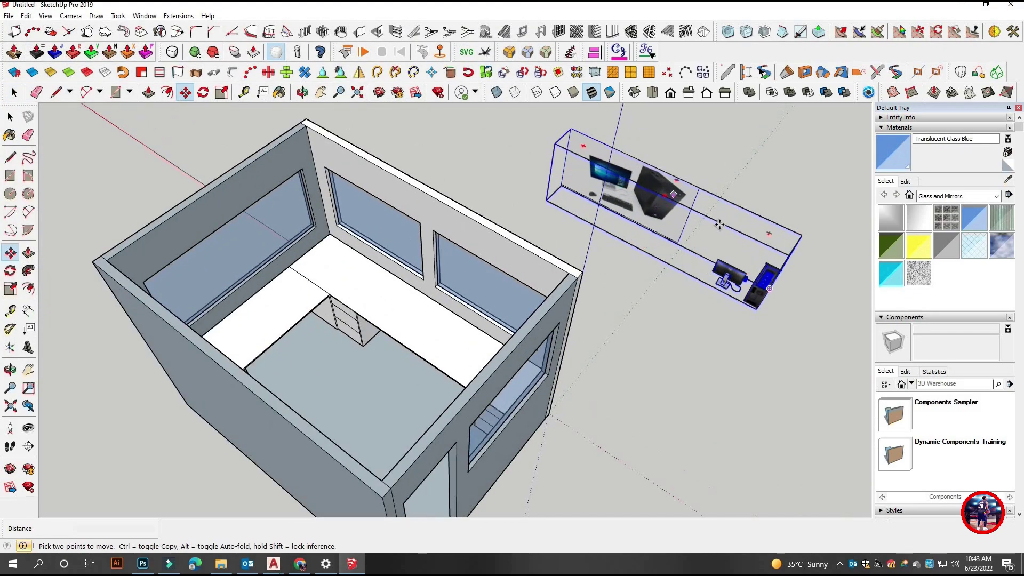
- Flip the computer set along one axis and view the scene from the top
{"action": "right_click", "coordinate": [668, 190]}
{"action": "mouse_move", "coordinate": [701, 366]}
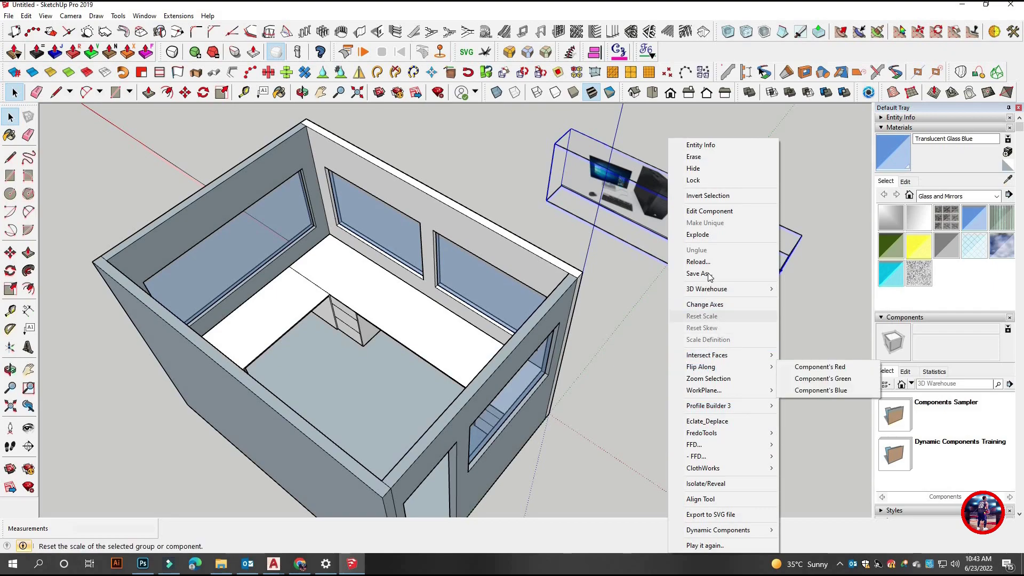
{"action": "left_click", "coordinate": [816, 389]}
{"action": "middle_click_drag", "start_coordinate": [688, 261], "coordinate": [757, 330]}
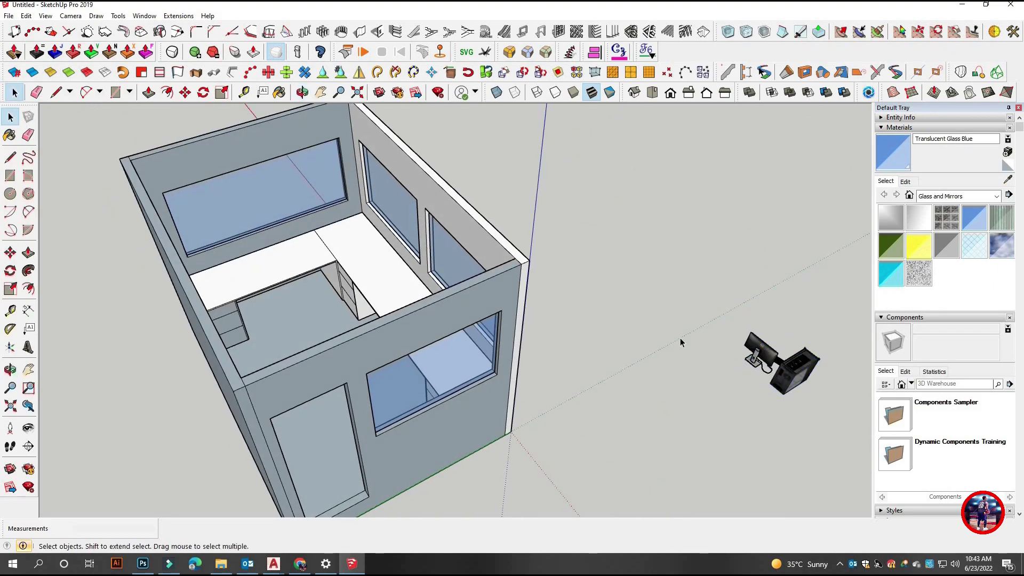
{"action": "scroll", "coordinate": [680, 338], "scroll_direction": "down", "scroll_amount": 3}
{"action": "scroll", "coordinate": [656, 352], "scroll_direction": "down", "scroll_amount": 2}
{"action": "right_click", "coordinate": [731, 413]}
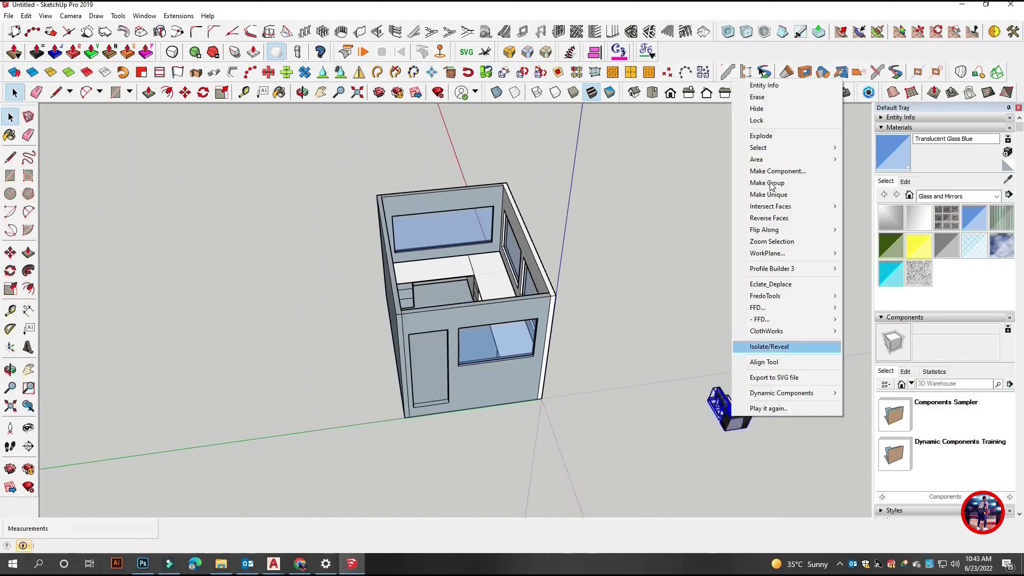
{"action": "left_click", "coordinate": [681, 222]}
{"action": "left_click", "coordinate": [652, 92]}
{"action": "scroll", "coordinate": [368, 420], "scroll_direction": "down", "scroll_amount": 2}
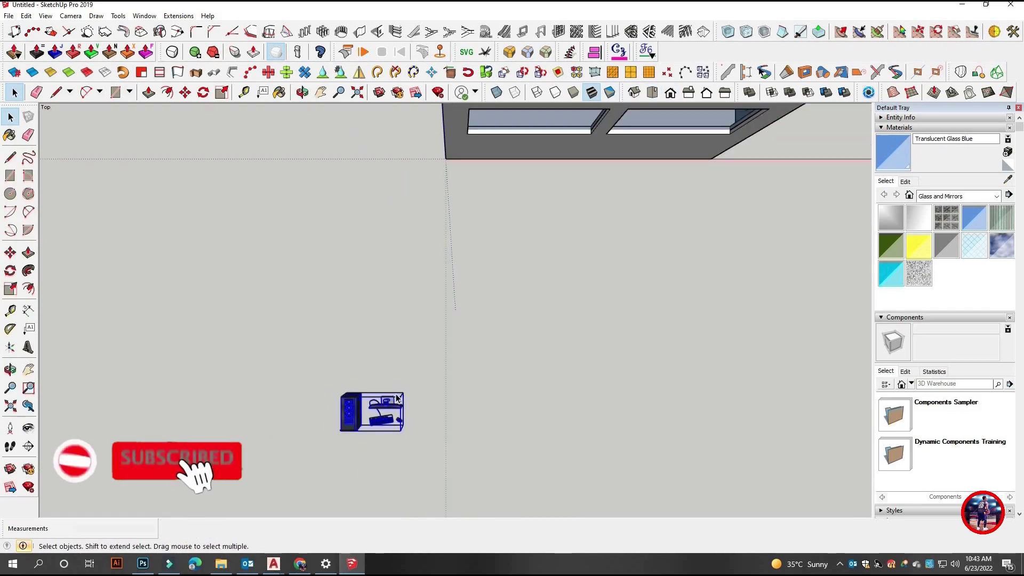
- Rotate the computer set 180 degrees so it faces the desk and windows
{"action": "key", "text": "q"}
{"action": "left_click", "coordinate": [426, 402]}
{"action": "left_click", "coordinate": [431, 317]}
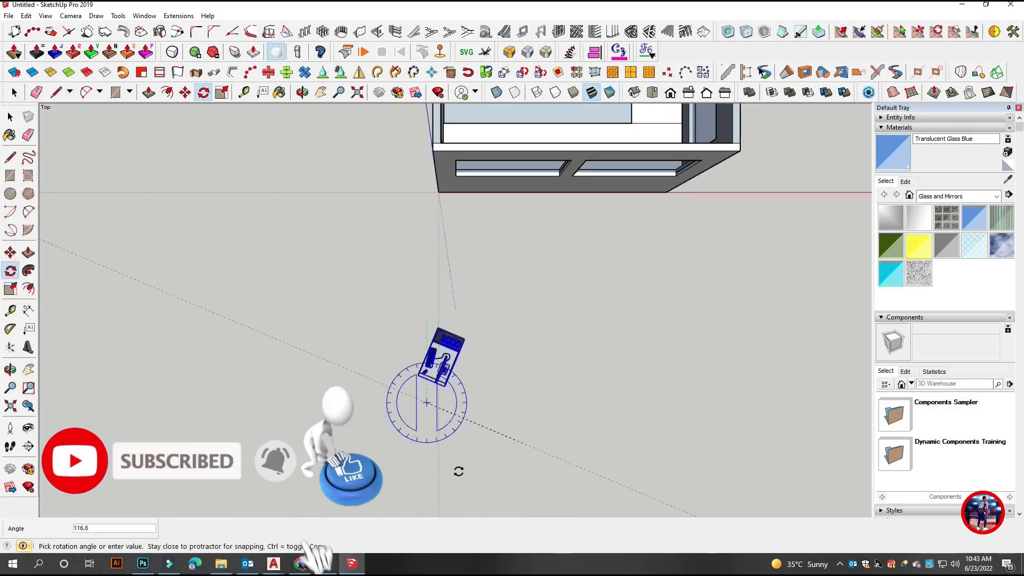
{"action": "left_click", "coordinate": [421, 469]}
{"action": "key", "text": "space"}
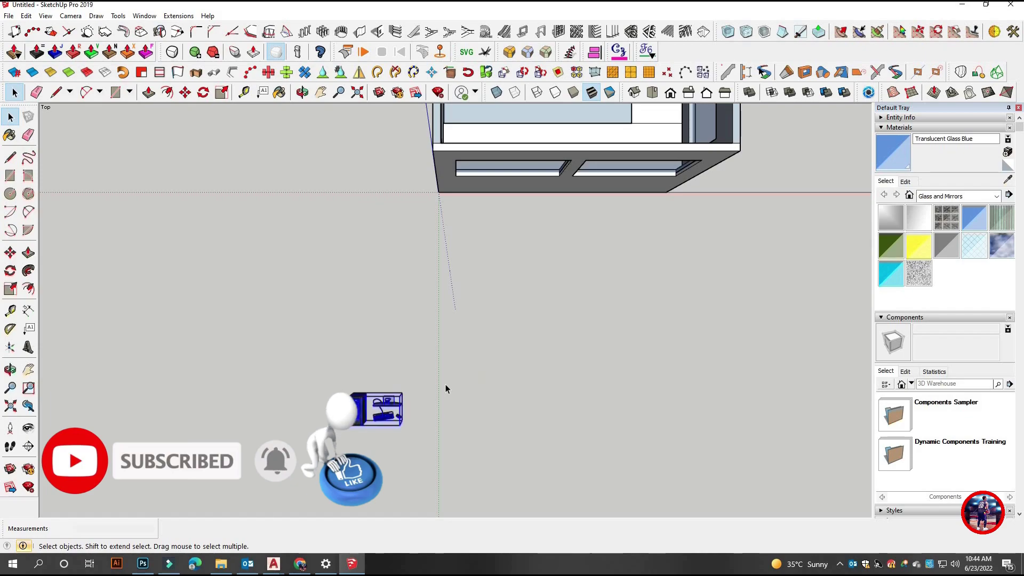
{"action": "key", "text": "q"}
{"action": "left_click", "coordinate": [438, 407]}
{"action": "left_click", "coordinate": [459, 344]}
{"action": "type", "text": "180"}
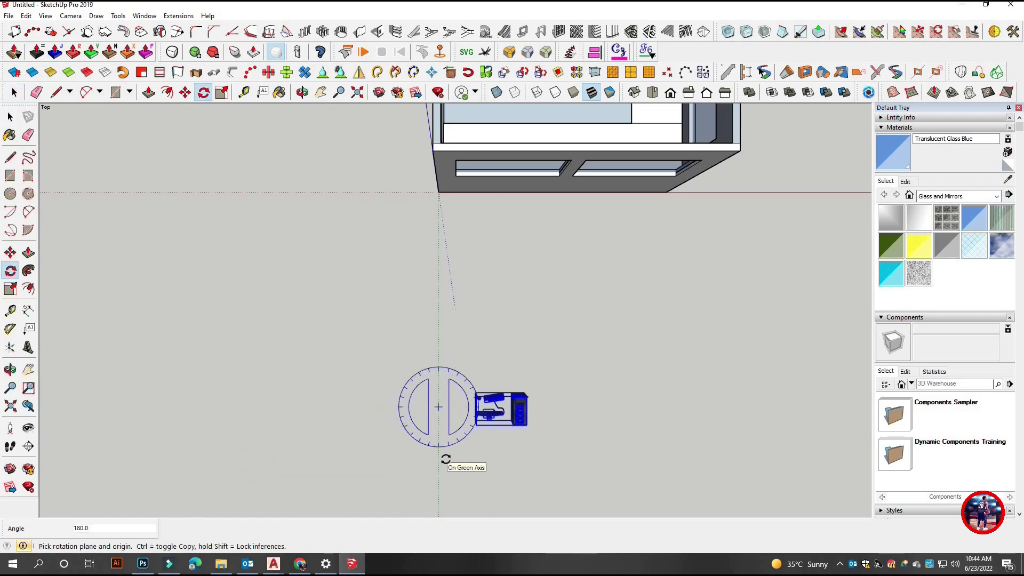
{"action": "left_click", "coordinate": [453, 463]}
{"action": "mouse_move", "coordinate": [398, 412]}
{"action": "middle_mouse_down"}
{"action": "mouse_move", "coordinate": [369, 467]}
{"action": "mouse_move", "coordinate": [485, 305]}
{"action": "mouse_move", "coordinate": [411, 281]}
{"action": "mouse_move", "coordinate": [495, 286]}
{"action": "middle_mouse_up"}
{"action": "key", "text": "space"}
- Set the computer set on the desk and move it 300 mm toward the window
{"action": "left_click", "coordinate": [391, 472]}
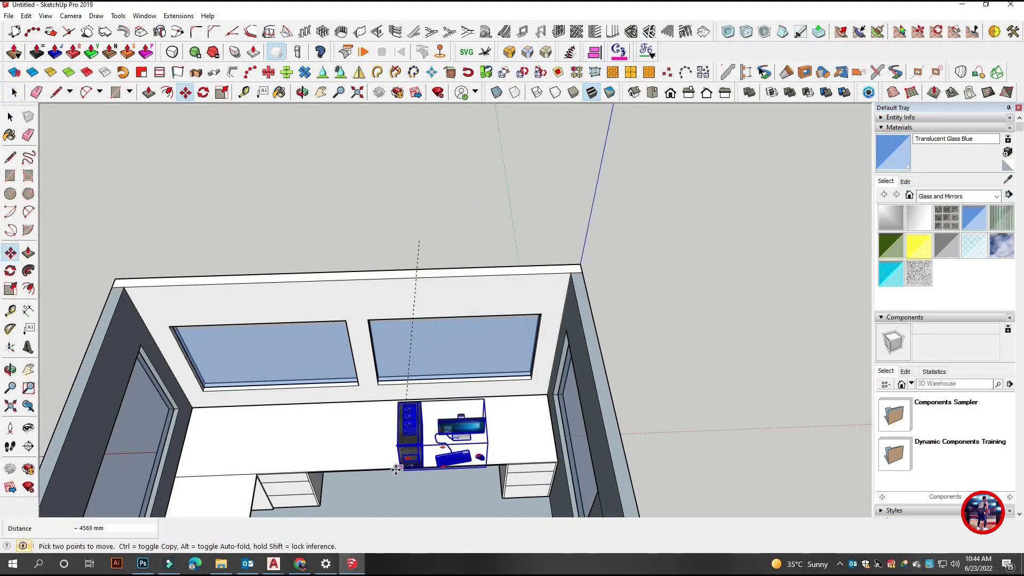
{"action": "mouse_move", "coordinate": [392, 472]}
{"action": "middle_mouse_down"}
{"action": "mouse_move", "coordinate": [445, 395]}
{"action": "mouse_move", "coordinate": [556, 456]}
{"action": "middle_mouse_up"}
{"action": "key", "text": "space"}
{"action": "scroll", "coordinate": [555, 456], "scroll_direction": "up", "scroll_amount": 3}
{"action": "left_click", "coordinate": [577, 455]}
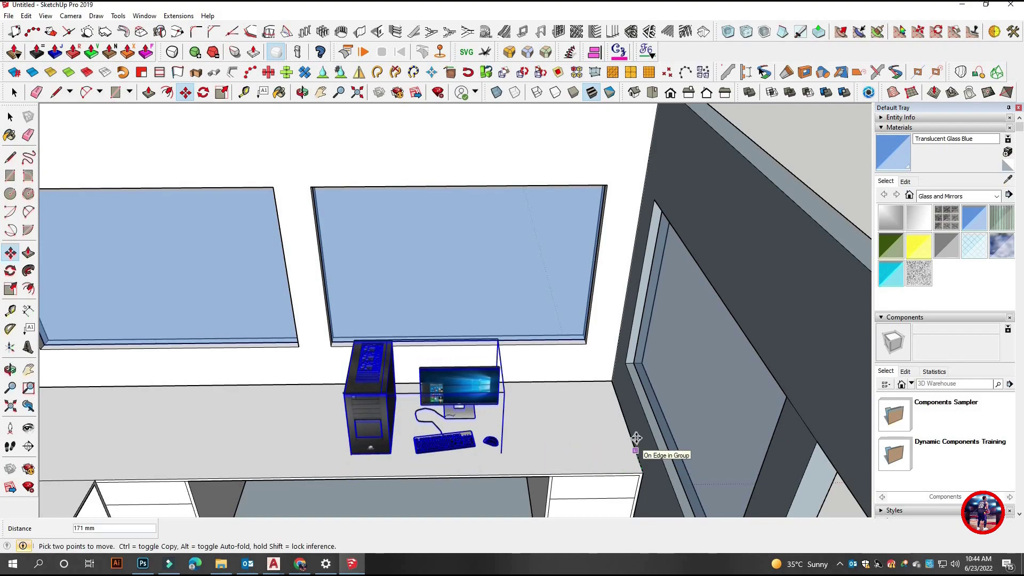
{"action": "type", "text": "300"}
{"action": "key", "text": "Return"}
{"action": "key", "text": "space"}
- Try flipping the computer group so the tower sits right, then undo it
{"action": "right_click", "coordinate": [477, 380]}
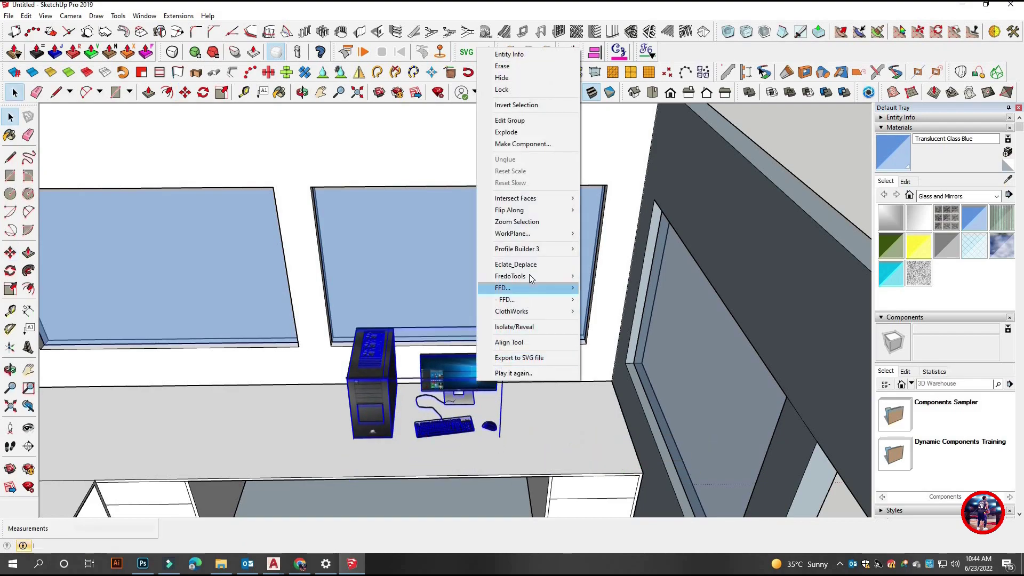
{"action": "mouse_move", "coordinate": [509, 210]}
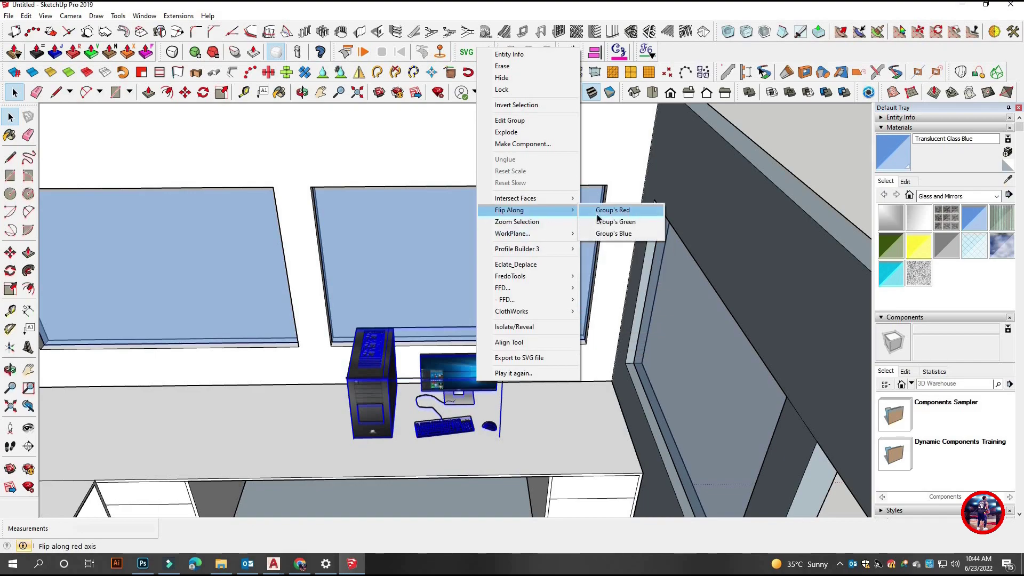
{"action": "left_click", "coordinate": [598, 213]}
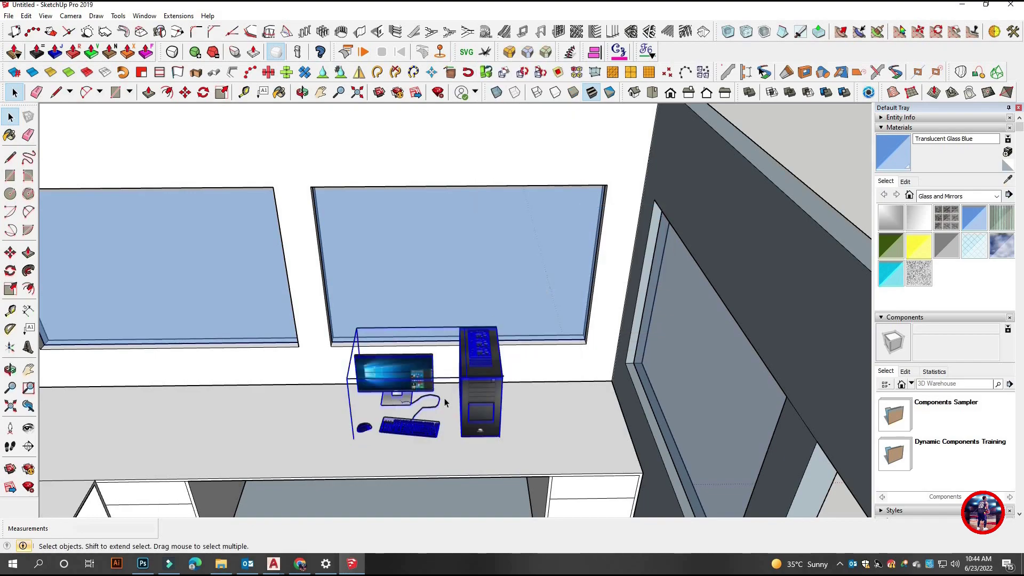
{"action": "key", "text": "m"}
{"action": "left_click", "coordinate": [413, 470]}
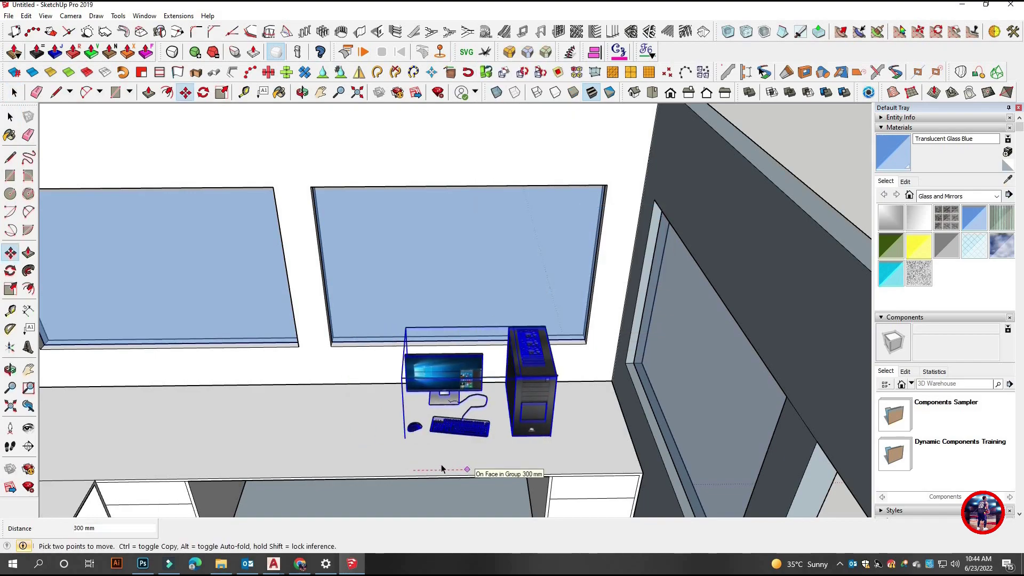
{"action": "key", "text": "ctrl+z"}
- Explode the computer group and move the PC tower to the desk's right end
{"action": "right_click", "coordinate": [384, 379]}
{"action": "mouse_move", "coordinate": [418, 308]}
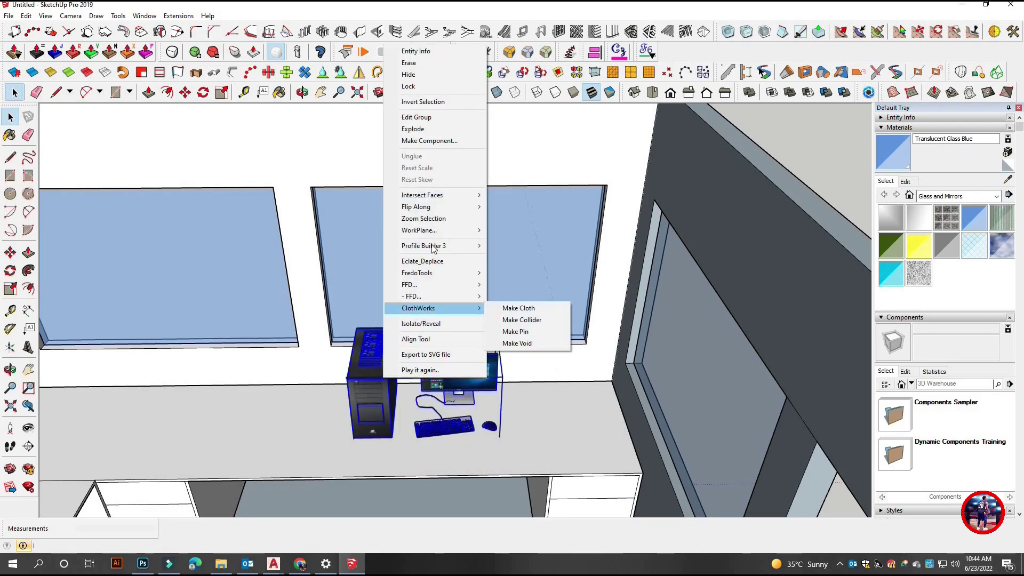
{"action": "left_click", "coordinate": [436, 128]}
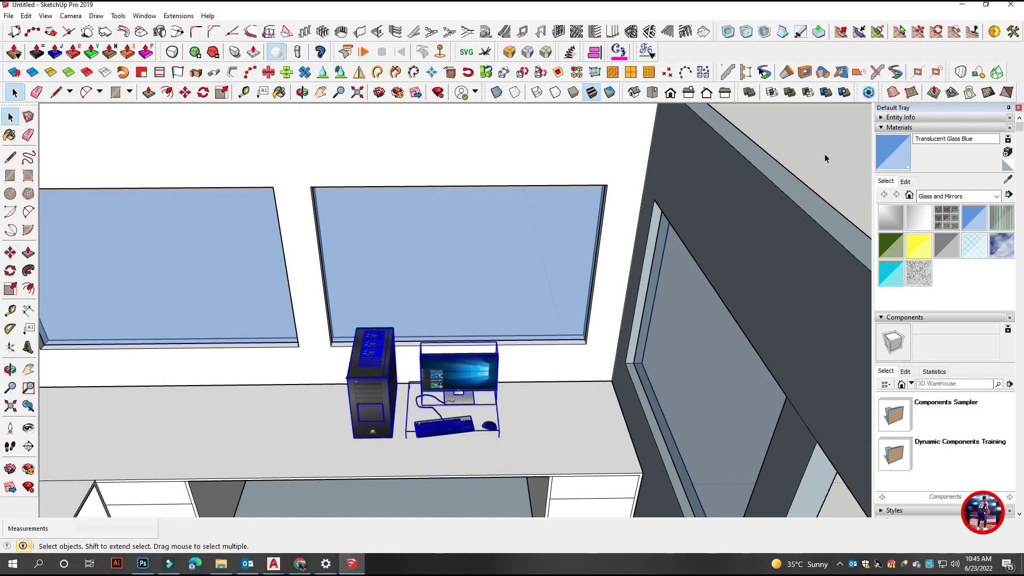
{"action": "key", "text": "Escape"}
{"action": "left_click", "coordinate": [425, 451]}
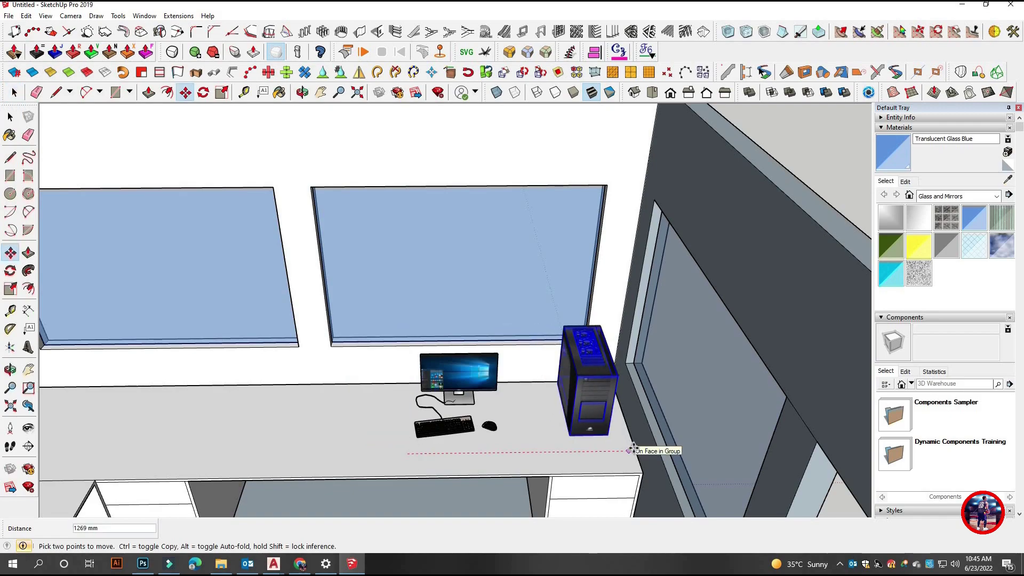
{"action": "left_click", "coordinate": [651, 450]}
{"action": "key", "text": "space"}
- Group the monitor, keyboard and mouse together
{"action": "mouse_move", "coordinate": [538, 420]}
{"action": "middle_mouse_down"}
{"action": "mouse_move", "coordinate": [452, 404]}
{"action": "mouse_move", "coordinate": [457, 346]}
{"action": "middle_mouse_up"}
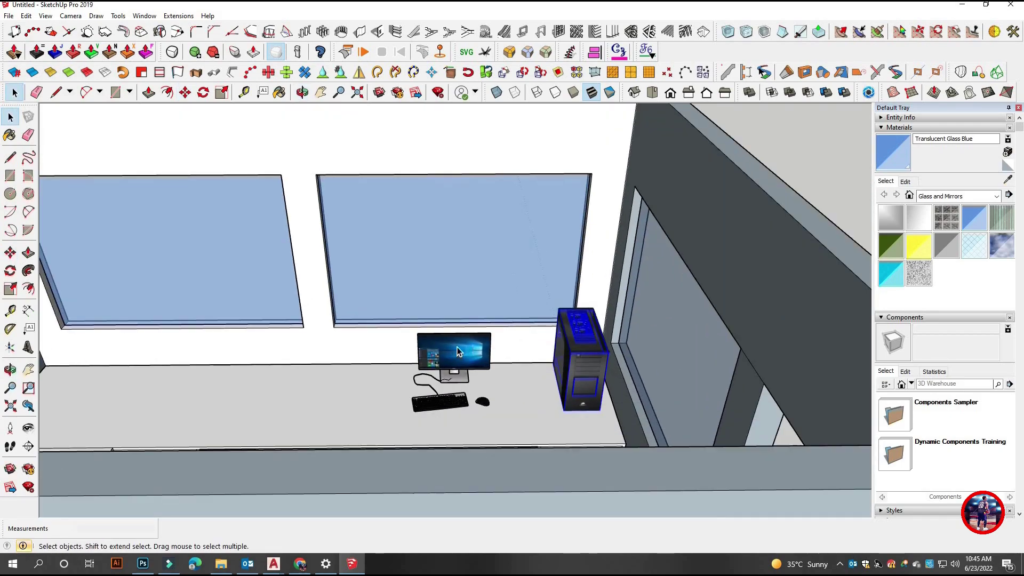
{"action": "scroll", "coordinate": [458, 373], "scroll_direction": "up", "scroll_amount": 3}
{"action": "left_click", "coordinate": [462, 386]}
{"action": "left_click", "coordinate": [442, 434]}
{"action": "right_click", "coordinate": [443, 435]}
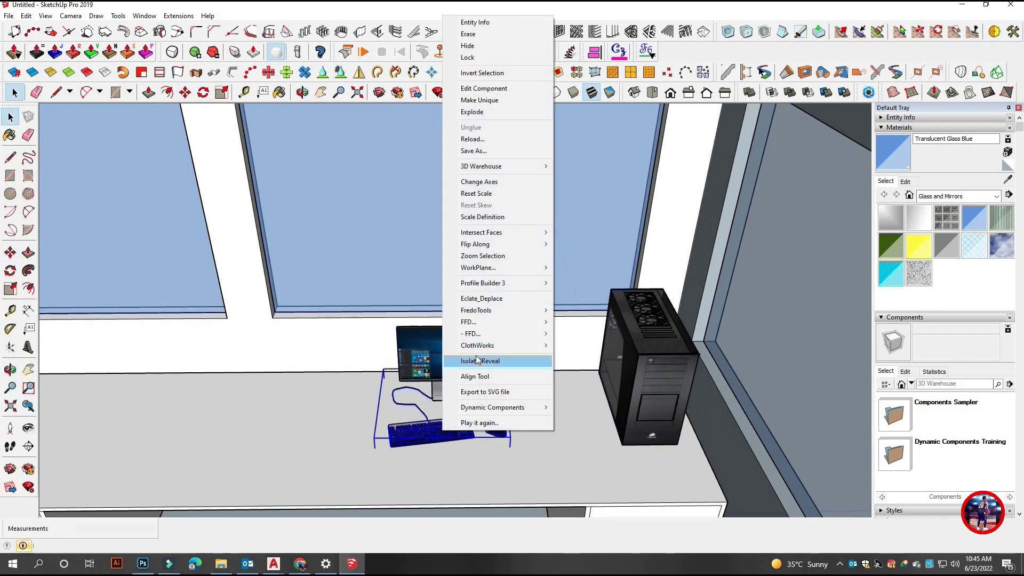
{"action": "left_click", "coordinate": [418, 370], "text": "shift"}
{"action": "right_click", "coordinate": [443, 427]}
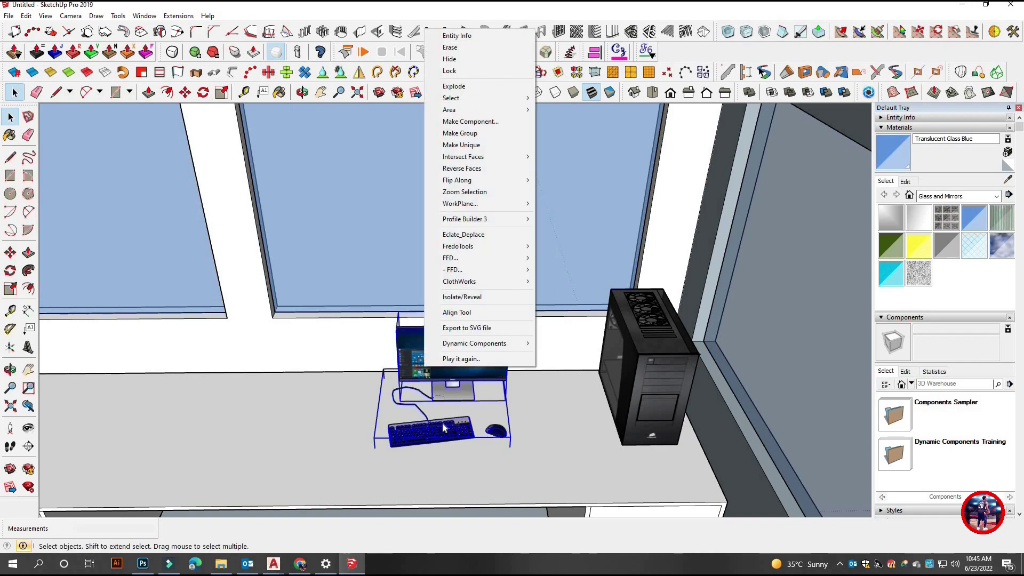
{"action": "left_click", "coordinate": [582, 327]}
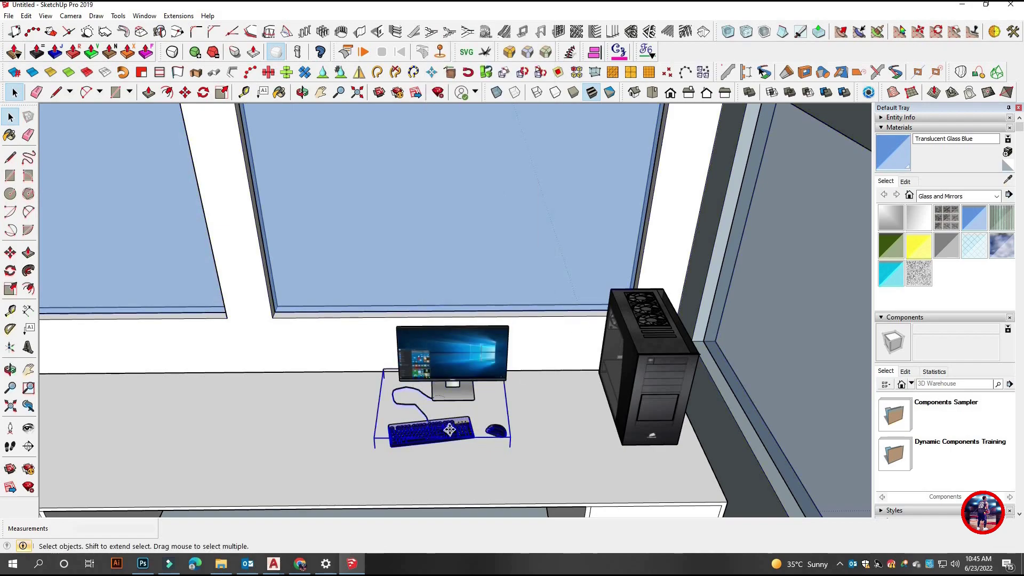
- Move the monitor-and-keyboard group to a new spot on the desk
{"action": "key", "text": "m"}
{"action": "left_click", "coordinate": [450, 430]}
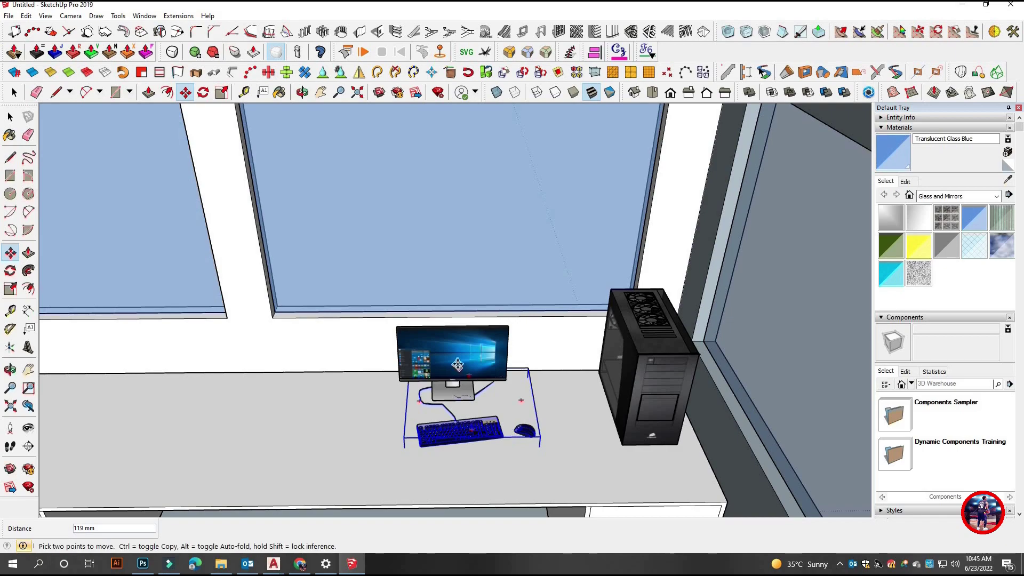
{"action": "left_click", "coordinate": [457, 365]}
{"action": "key", "text": "space"}
{"action": "right_click", "coordinate": [458, 362]}
{"action": "left_click", "coordinate": [513, 278]}
- Adjust the monitor set's position on the desk once more
{"action": "mouse_move", "coordinate": [513, 278]}
{"action": "middle_mouse_down"}
{"action": "mouse_move", "coordinate": [534, 339]}
{"action": "mouse_move", "coordinate": [538, 325]}
{"action": "middle_mouse_up"}
{"action": "scroll", "coordinate": [539, 325], "scroll_direction": "up", "scroll_amount": 3}
{"action": "scroll", "coordinate": [561, 325], "scroll_direction": "up", "scroll_amount": 1}
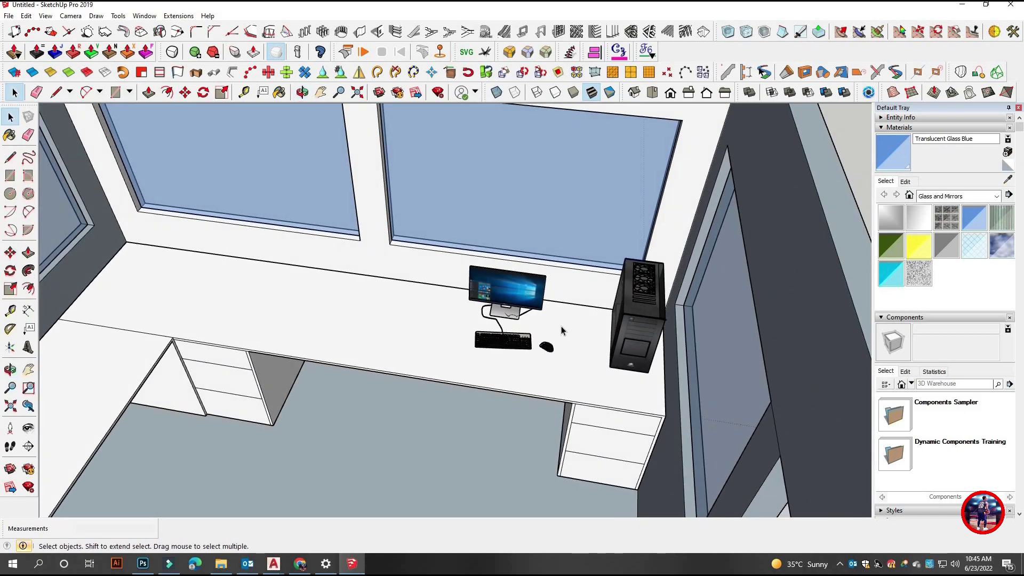
{"action": "scroll", "coordinate": [561, 325], "scroll_direction": "down", "scroll_amount": 4}
{"action": "mouse_move", "coordinate": [513, 334]}
{"action": "middle_mouse_down"}
{"action": "mouse_move", "coordinate": [457, 376]}
{"action": "mouse_move", "coordinate": [529, 346]}
{"action": "middle_mouse_up"}
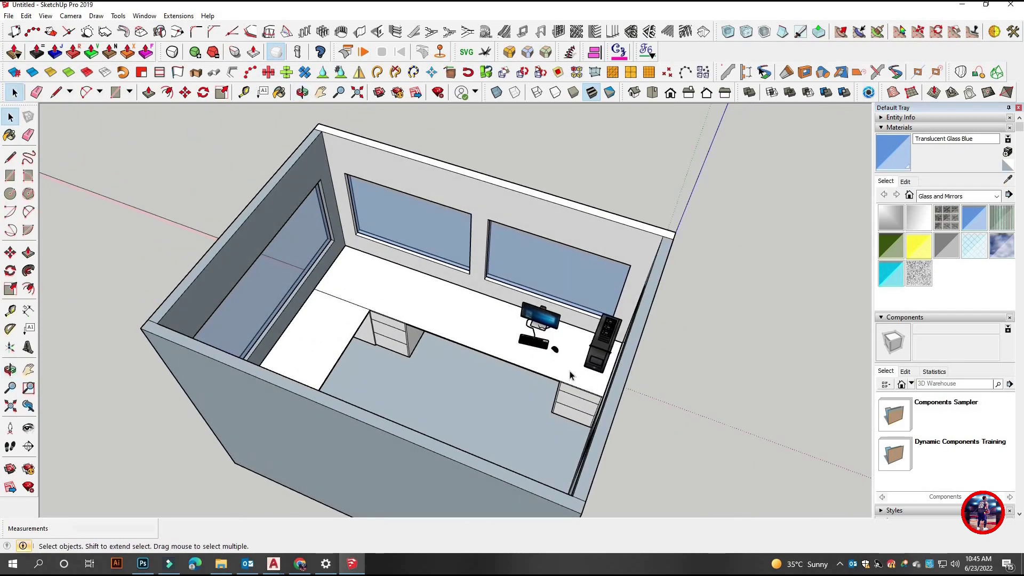
{"action": "scroll", "coordinate": [529, 347], "scroll_direction": "up", "scroll_amount": 2}
{"action": "left_click", "coordinate": [541, 316]}
{"action": "scroll", "coordinate": [541, 316], "scroll_direction": "up", "scroll_amount": 2}
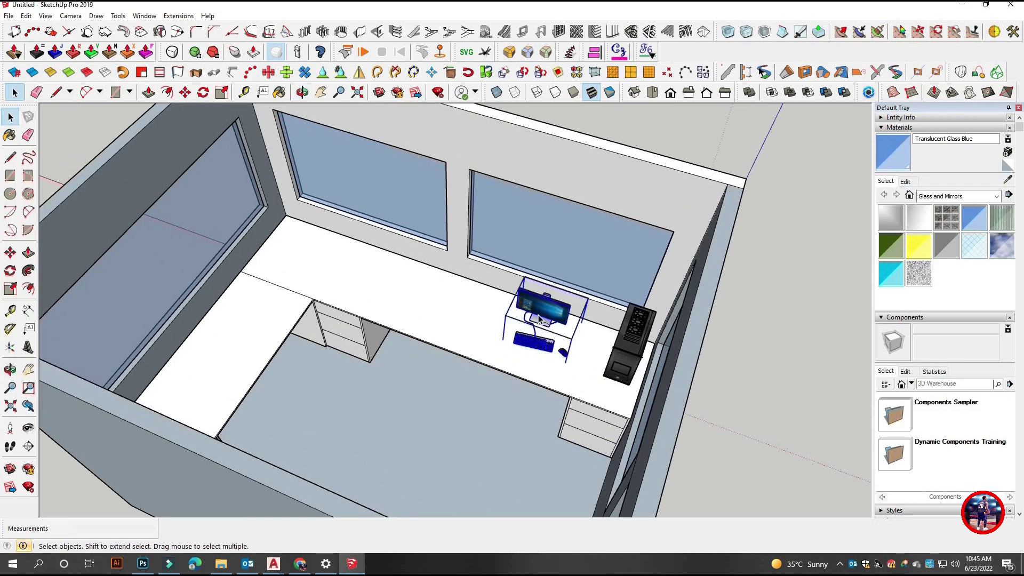
{"action": "scroll", "coordinate": [542, 316], "scroll_direction": "up", "scroll_amount": 2}
{"action": "key", "text": "m"}
{"action": "left_click", "coordinate": [521, 382]}
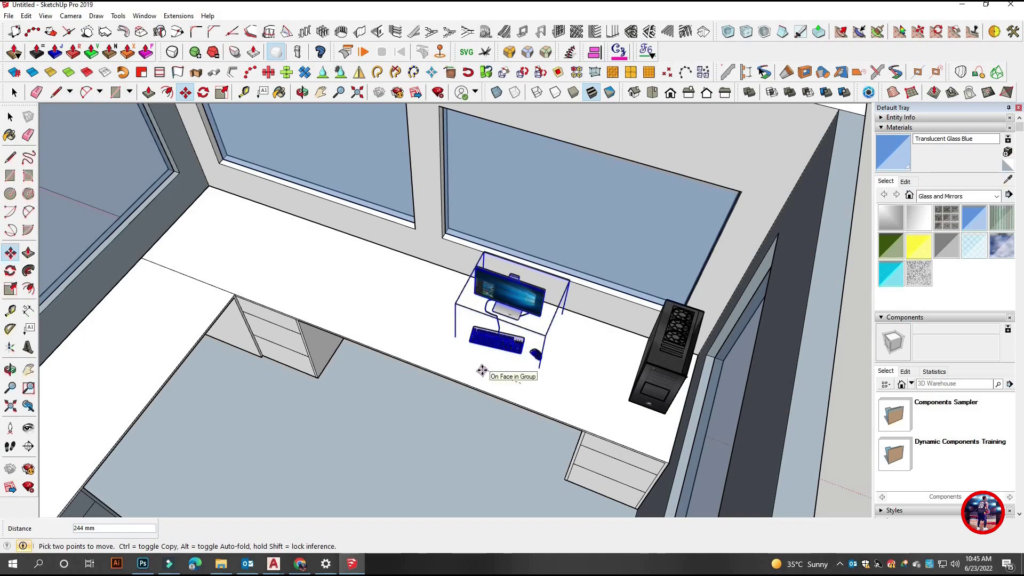
{"action": "key", "text": "space"}
{"action": "scroll", "coordinate": [633, 405], "scroll_direction": "down", "scroll_amount": 2}
- Set the PC tower down on the floor beside the drawer unit
{"action": "key", "text": "m"}
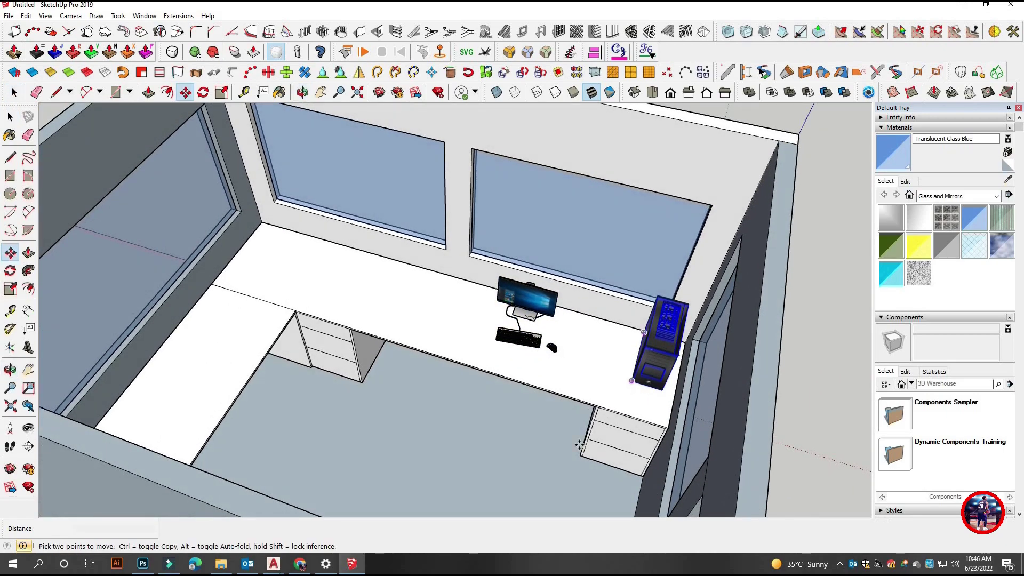
{"action": "left_click", "coordinate": [634, 394]}
{"action": "scroll", "coordinate": [586, 448], "scroll_direction": "up", "scroll_amount": 2}
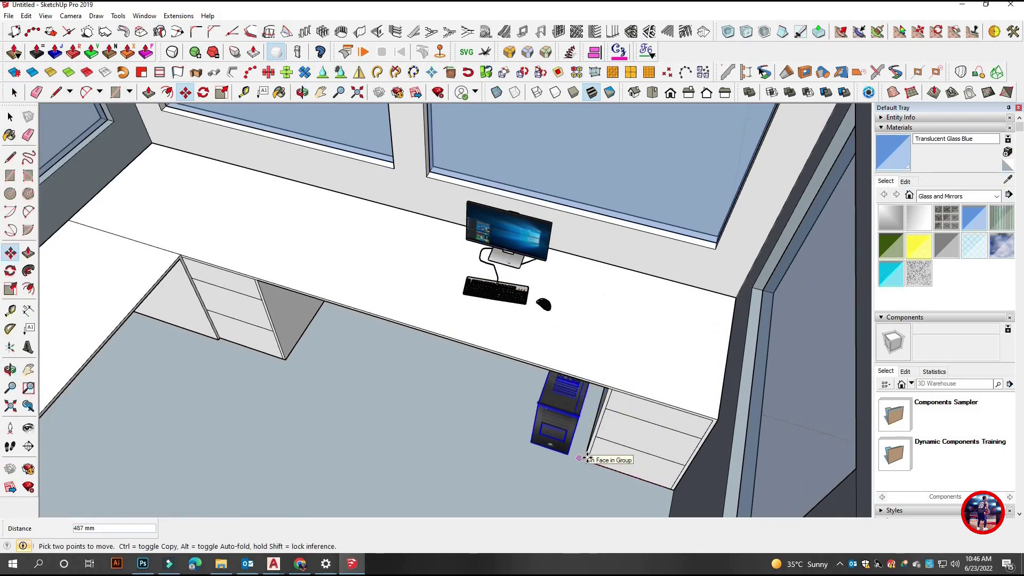
{"action": "left_click", "coordinate": [587, 459]}
{"action": "scroll", "coordinate": [587, 460], "scroll_direction": "up", "scroll_amount": 2}
{"action": "scroll", "coordinate": [603, 412], "scroll_direction": "down", "scroll_amount": 5}
{"action": "key", "text": "space"}
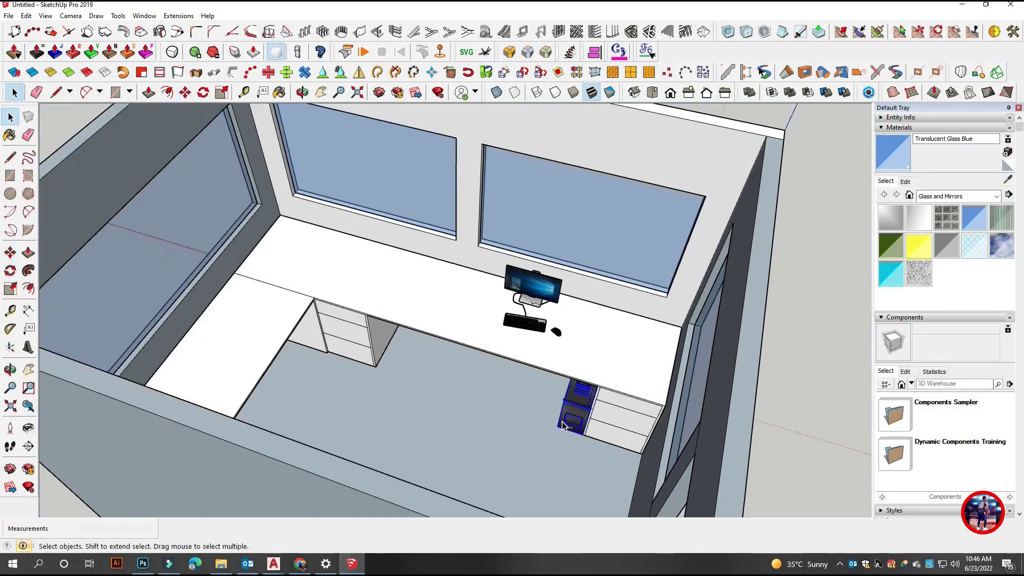
- Begin a Ctrl-copy of the PC tower with Move
{"action": "key", "text": "m"}
{"action": "key", "text": "ctrl"}
{"action": "left_click", "coordinate": [564, 421]}
{"action": "middle_click_drag", "start_coordinate": [564, 421], "coordinate": [348, 367]}
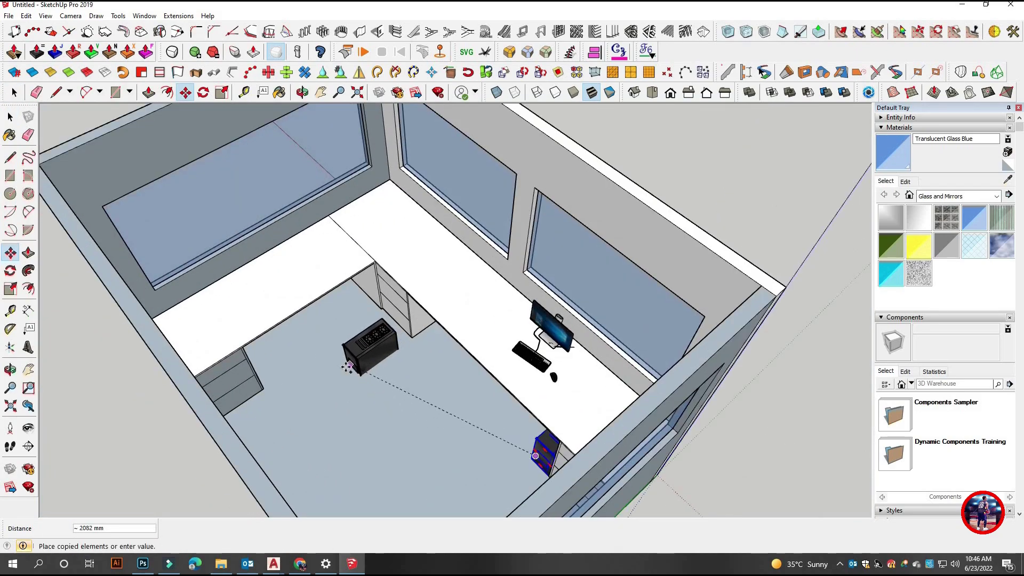
- Place the tower copy on the floor and rotate it
{"action": "left_click", "coordinate": [457, 385]}
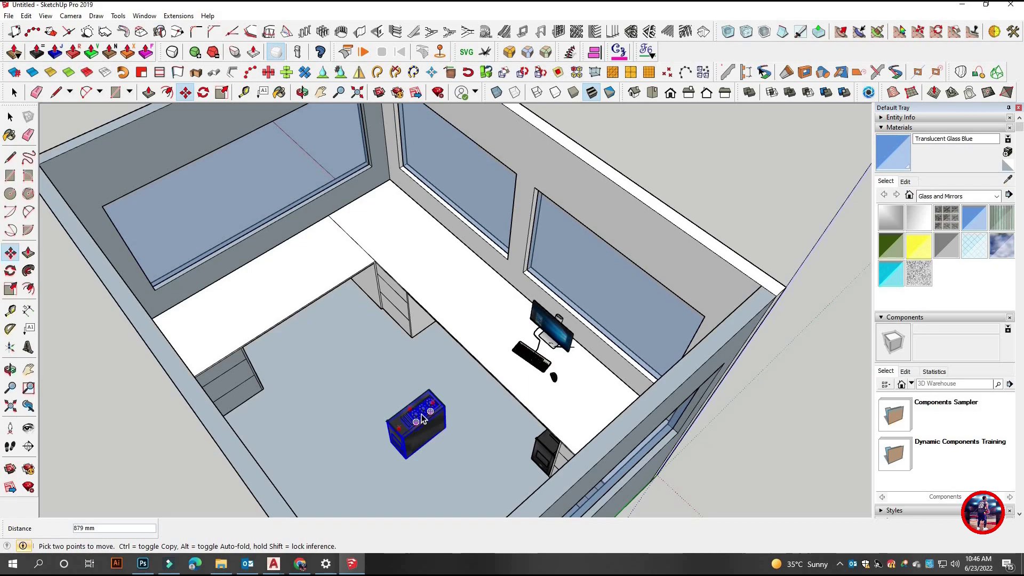
{"action": "left_click", "coordinate": [421, 419]}
{"action": "key", "text": "space"}
{"action": "key", "text": "q"}
{"action": "left_click", "coordinate": [445, 388]}
{"action": "left_click", "coordinate": [420, 362]}
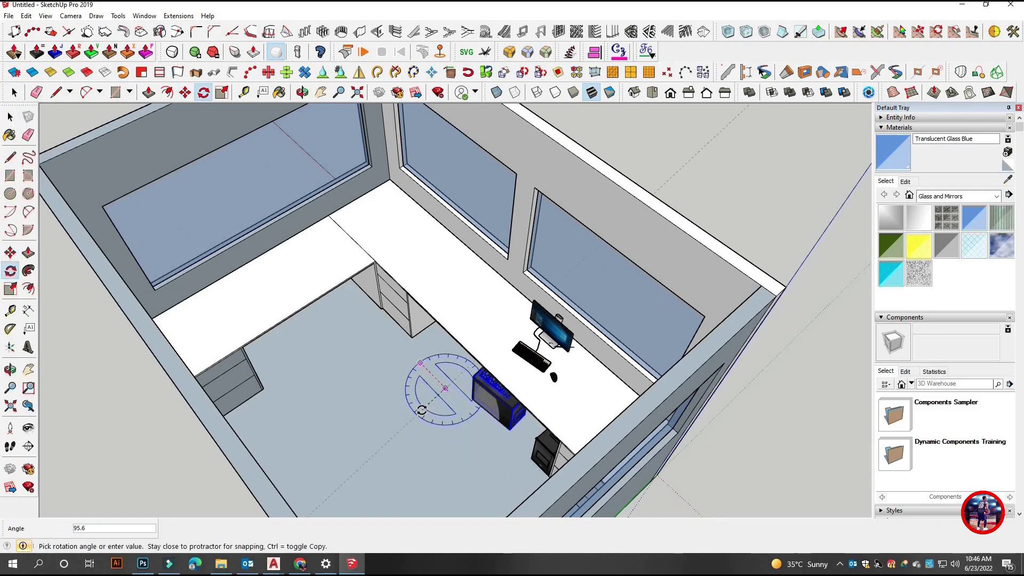
{"action": "left_click", "coordinate": [421, 421]}
{"action": "key", "text": "space"}
- In Top view, rotate the tower copy to face the other desk arm
{"action": "key", "text": "t"}
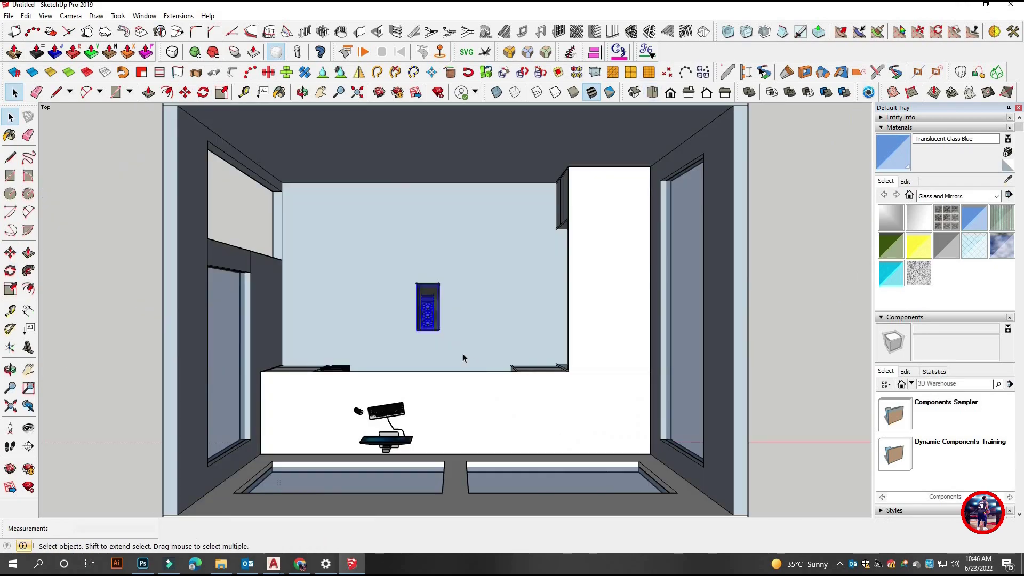
{"action": "key", "text": "q"}
{"action": "left_click", "coordinate": [455, 330]}
{"action": "left_click", "coordinate": [454, 240]}
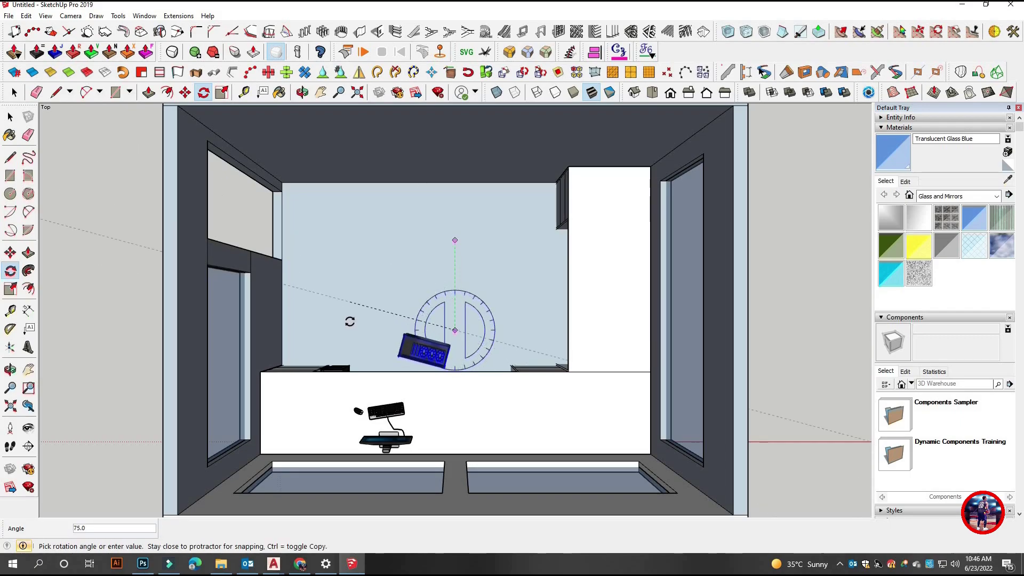
{"action": "left_click", "coordinate": [352, 332]}
{"action": "key", "text": "space"}
- Move the tower copy beside the drawers of the other desk arm
{"action": "mouse_move", "coordinate": [637, 290]}
{"action": "middle_mouse_down"}
{"action": "mouse_move", "coordinate": [560, 320]}
{"action": "mouse_move", "coordinate": [445, 293]}
{"action": "mouse_move", "coordinate": [267, 178]}
{"action": "middle_mouse_up"}
{"action": "scroll", "coordinate": [537, 329], "scroll_direction": "up", "scroll_amount": 5}
{"action": "key", "text": "m"}
{"action": "left_click", "coordinate": [456, 308]}
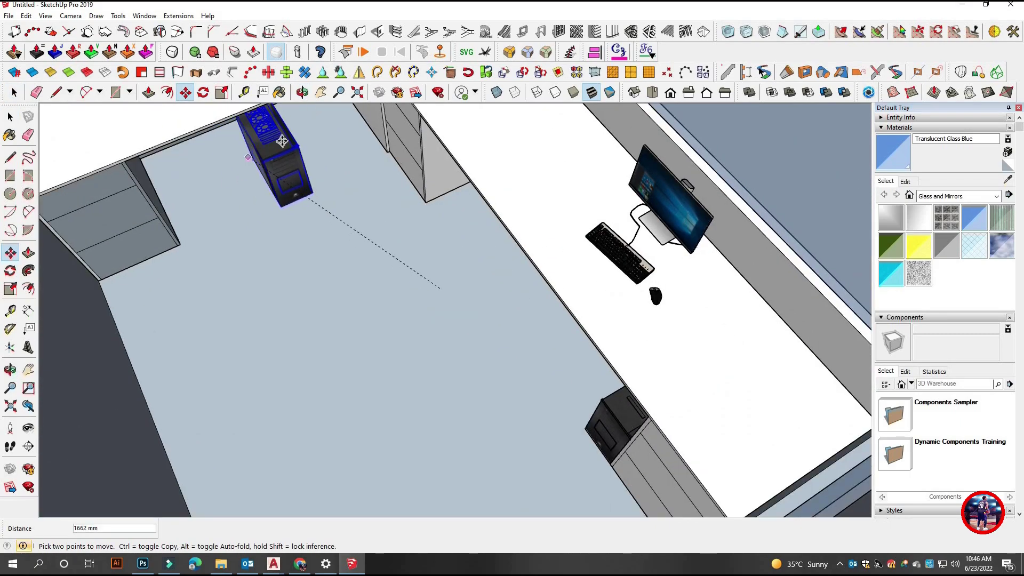
{"action": "mouse_move", "coordinate": [274, 114]}
{"action": "middle_mouse_down"}
{"action": "mouse_move", "coordinate": [226, 171]}
{"action": "mouse_move", "coordinate": [258, 160]}
{"action": "middle_mouse_up"}
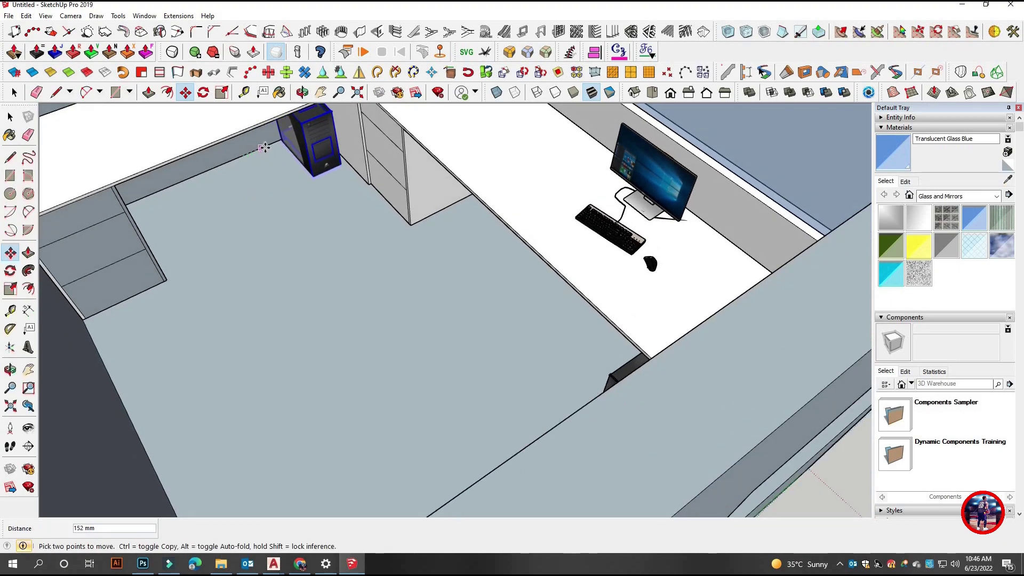
{"action": "left_click", "coordinate": [267, 144]}
{"action": "scroll", "coordinate": [267, 144], "scroll_direction": "down", "scroll_amount": 5}
{"action": "middle_click_drag", "start_coordinate": [422, 233], "coordinate": [497, 224]}
{"action": "key", "text": "space"}
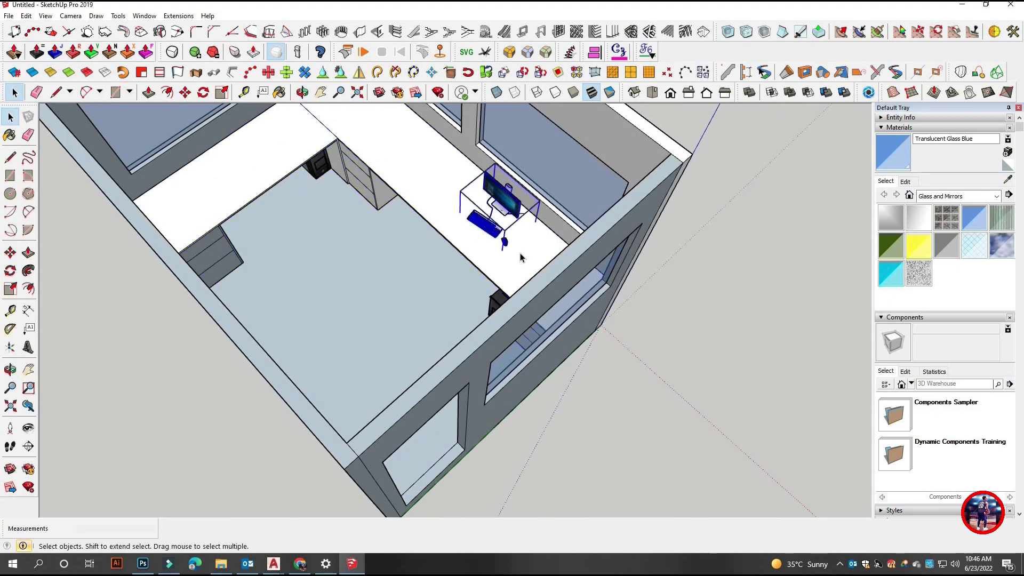
- Place a copy of the monitor set and rotate it toward the other arm
{"action": "left_click", "coordinate": [498, 232]}
{"action": "key", "text": "space"}
{"action": "middle_click_drag", "start_coordinate": [498, 232], "coordinate": [674, 95]}
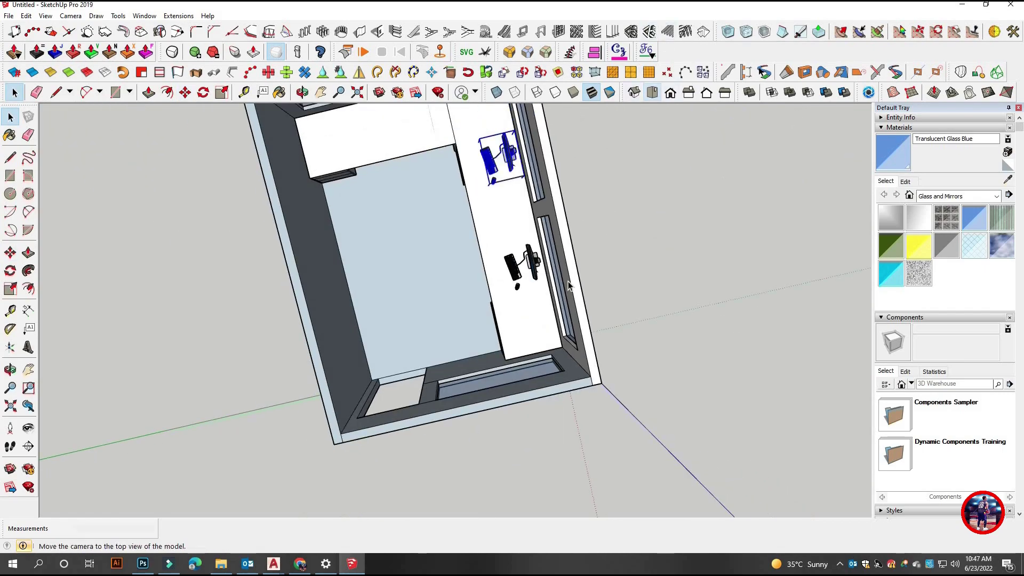
{"action": "key", "text": "q"}
{"action": "left_click", "coordinate": [500, 266]}
{"action": "left_click", "coordinate": [500, 287]}
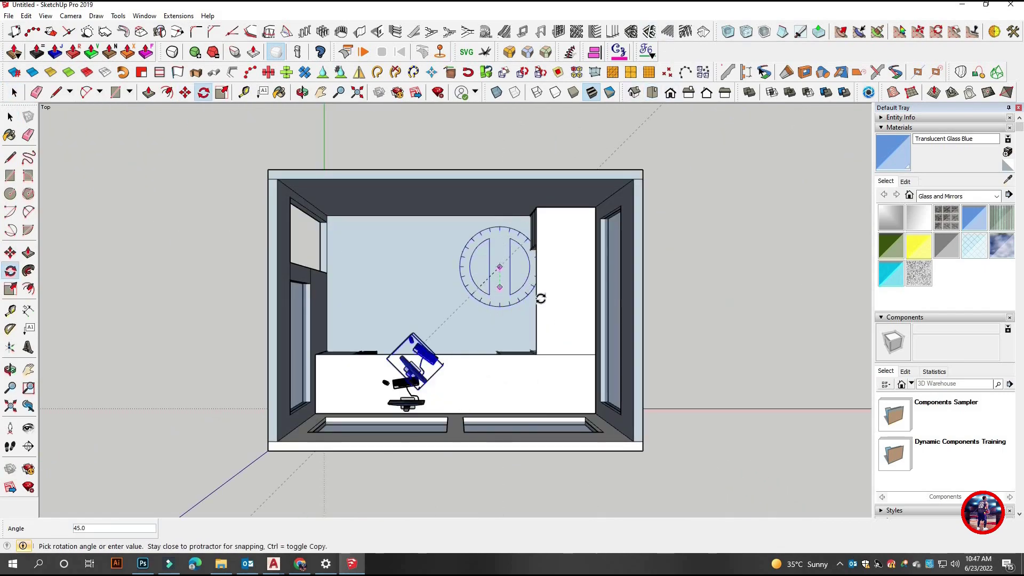
{"action": "left_click", "coordinate": [672, 322]}
{"action": "key", "text": "space"}
- Move the monitor copy onto the other desk arm
{"action": "middle_click_drag", "start_coordinate": [672, 322], "coordinate": [454, 233]}
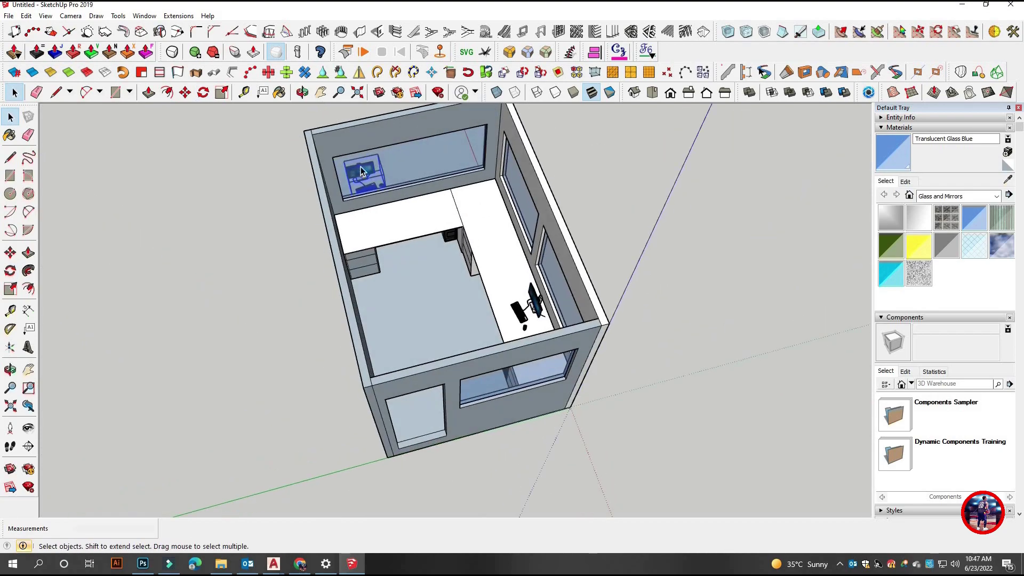
{"action": "scroll", "coordinate": [454, 233], "scroll_direction": "up", "scroll_amount": 5}
{"action": "key", "text": "m"}
{"action": "left_click", "coordinate": [393, 268]}
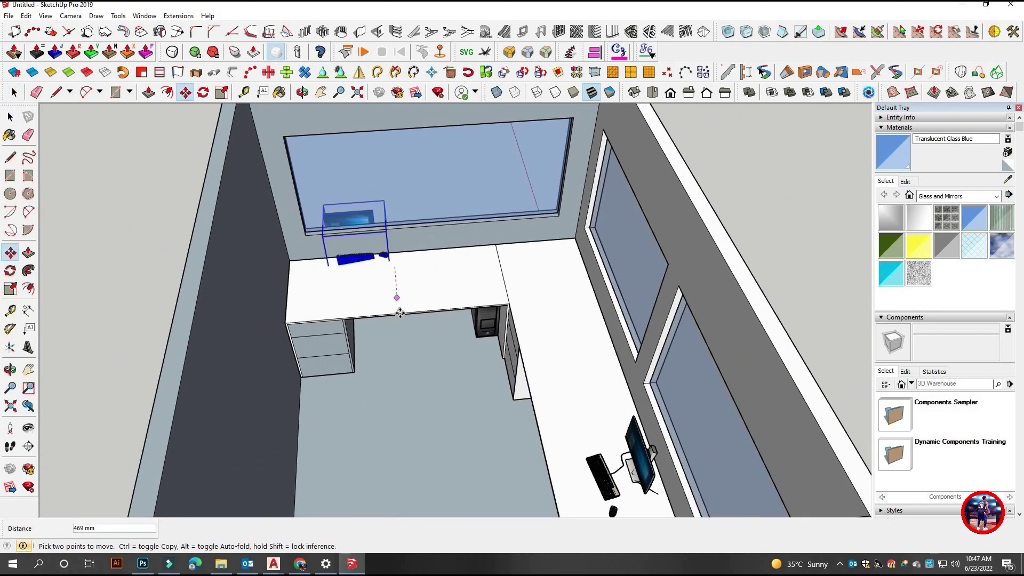
{"action": "left_click", "coordinate": [425, 295]}
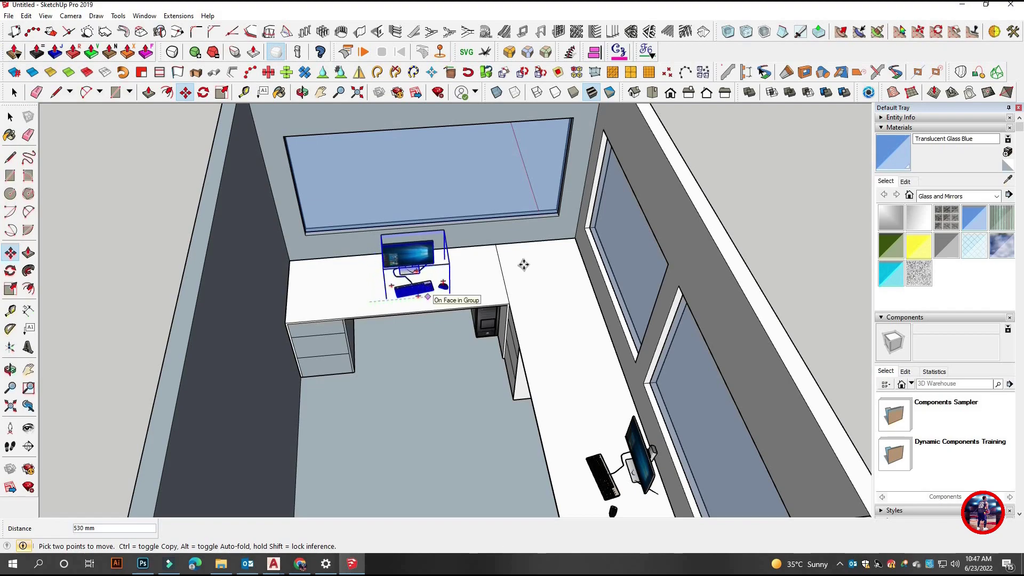
{"action": "key", "text": "space"}
{"action": "scroll", "coordinate": [425, 295], "scroll_direction": "down", "scroll_amount": 5}
{"action": "middle_click_drag", "start_coordinate": [425, 294], "coordinate": [491, 304]}
- Paint both desk tops with Wood Lumber ButtJoined from the Wood collection
{"action": "double_click", "coordinate": [492, 305]}
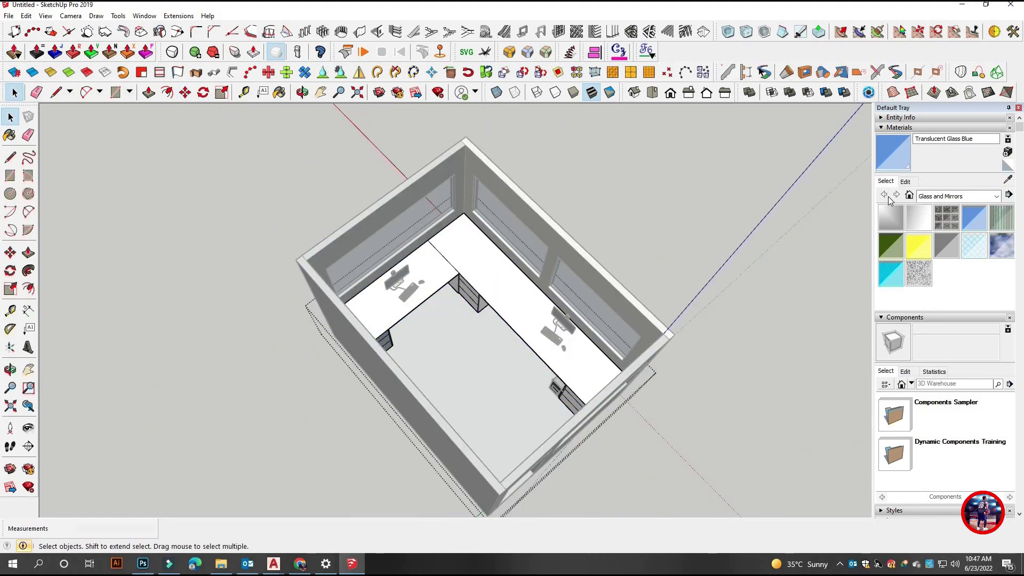
{"action": "left_click", "coordinate": [968, 196]}
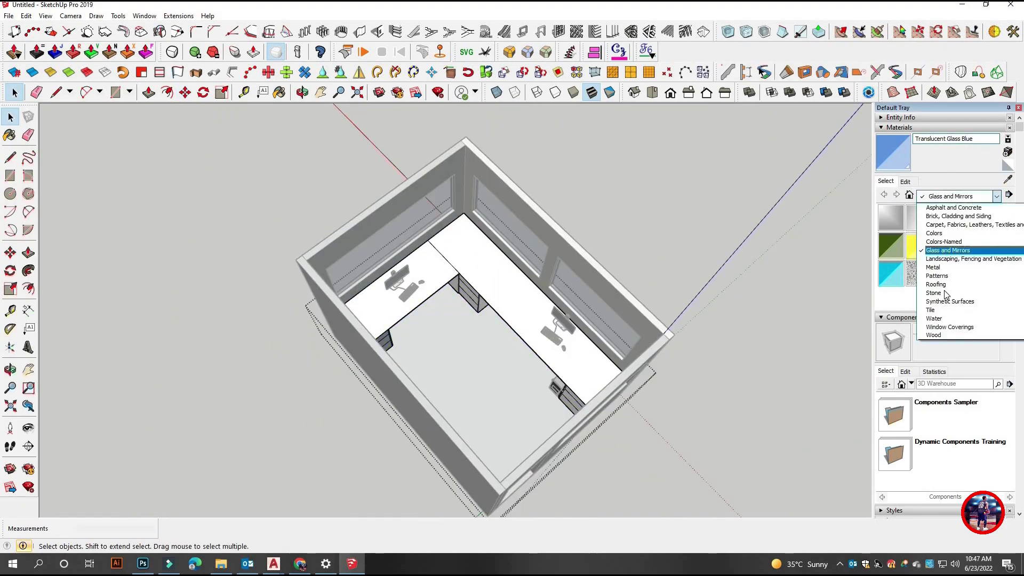
{"action": "left_click", "coordinate": [951, 334]}
{"action": "left_click", "coordinate": [945, 245]}
{"action": "left_click", "coordinate": [523, 299]}
{"action": "left_click", "coordinate": [421, 273]}
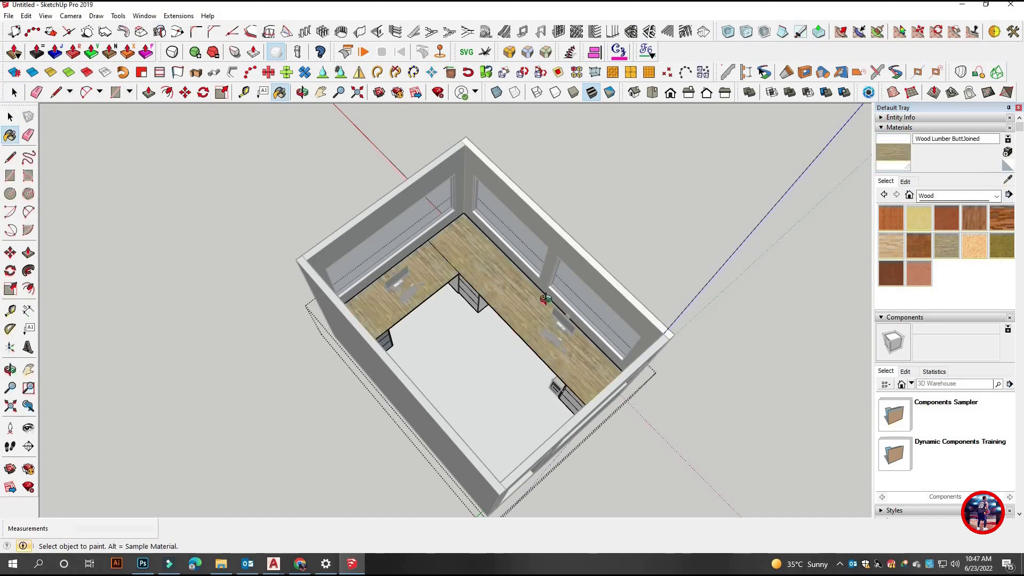
{"action": "middle_click_drag", "start_coordinate": [544, 296], "coordinate": [570, 286]}
{"action": "middle_click_drag", "start_coordinate": [673, 320], "coordinate": [432, 340]}
{"action": "scroll", "coordinate": [432, 340], "scroll_direction": "up", "scroll_amount": 3}
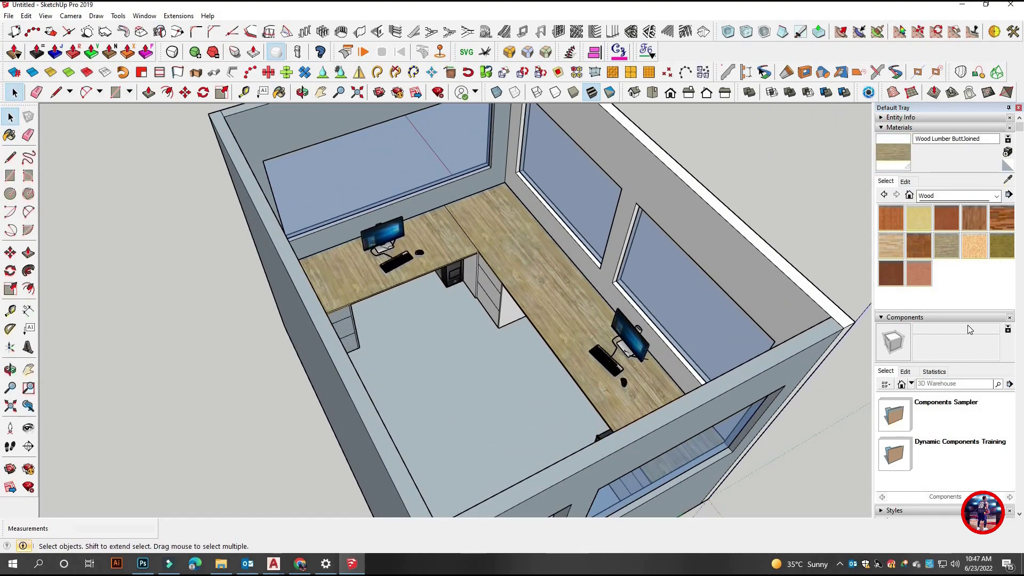
{"action": "scroll", "coordinate": [431, 340], "scroll_direction": "up", "scroll_amount": 2}
- Paint the drawer fronts, side panels and left drawer unit Wood Cherry Original
{"action": "left_click", "coordinate": [932, 220]}
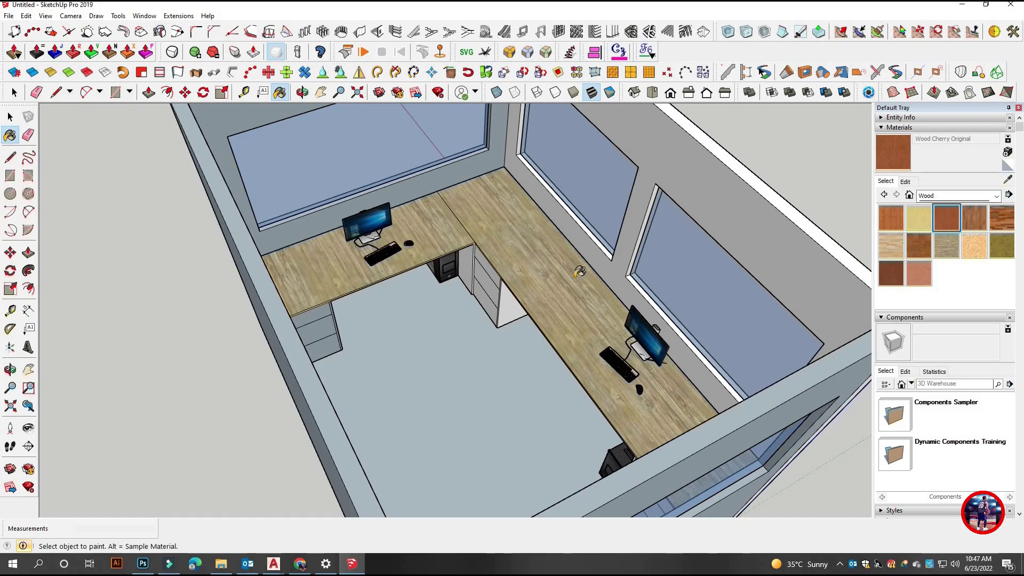
{"action": "scroll", "coordinate": [550, 282], "scroll_direction": "down", "scroll_amount": 3}
{"action": "scroll", "coordinate": [507, 257], "scroll_direction": "up", "scroll_amount": 5}
{"action": "left_click", "coordinate": [505, 260]}
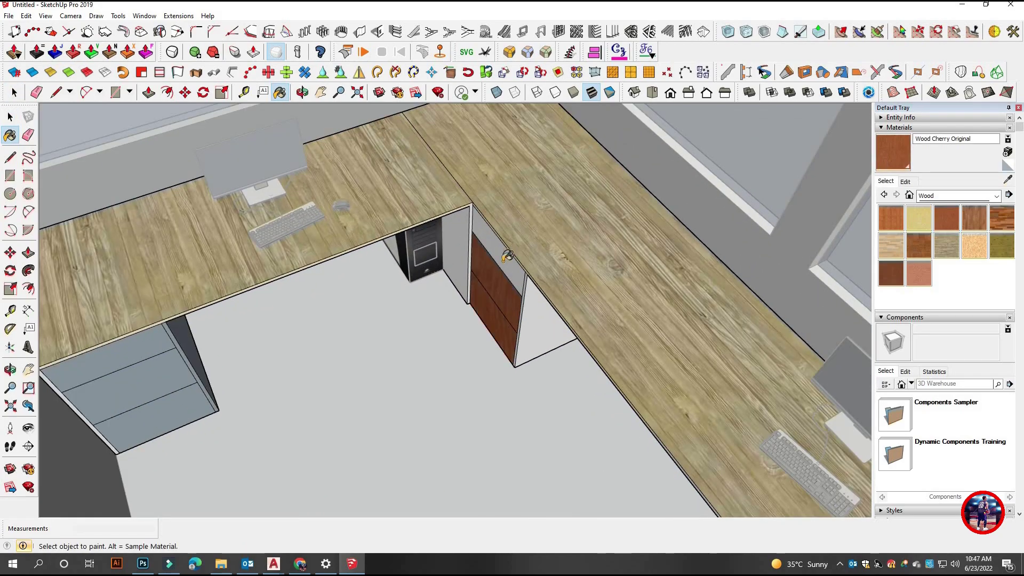
{"action": "left_click", "coordinate": [522, 325]}
{"action": "scroll", "coordinate": [529, 275], "scroll_direction": "up", "scroll_amount": 2}
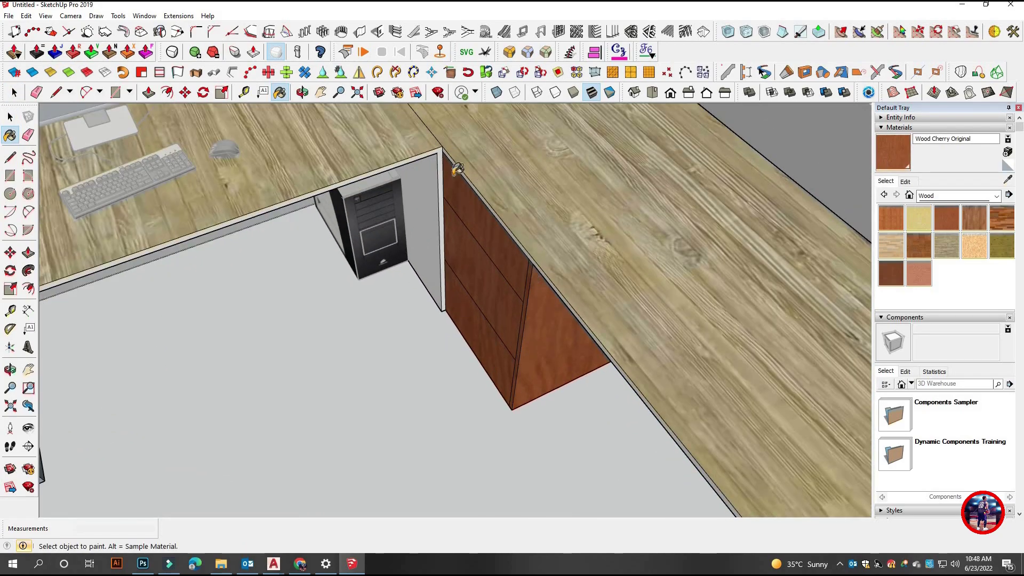
{"action": "scroll", "coordinate": [456, 170], "scroll_direction": "down", "scroll_amount": 3}
{"action": "left_click", "coordinate": [426, 224]}
{"action": "mouse_move", "coordinate": [278, 228]}
{"action": "middle_mouse_down"}
{"action": "mouse_move", "coordinate": [137, 263]}
{"action": "mouse_move", "coordinate": [153, 271]}
{"action": "mouse_move", "coordinate": [229, 255]}
{"action": "mouse_move", "coordinate": [590, 338]}
{"action": "mouse_move", "coordinate": [640, 304]}
{"action": "middle_mouse_up"}
{"action": "scroll", "coordinate": [143, 281], "scroll_direction": "down", "scroll_amount": 3}
{"action": "left_click", "coordinate": [139, 258]}
- Sample the desk top's wood material and orbit around the room
{"action": "scroll", "coordinate": [639, 304], "scroll_direction": "up", "scroll_amount": 3}
{"action": "scroll", "coordinate": [645, 224], "scroll_direction": "down", "scroll_amount": 1}
{"action": "scroll", "coordinate": [647, 218], "scroll_direction": "up", "scroll_amount": 1}
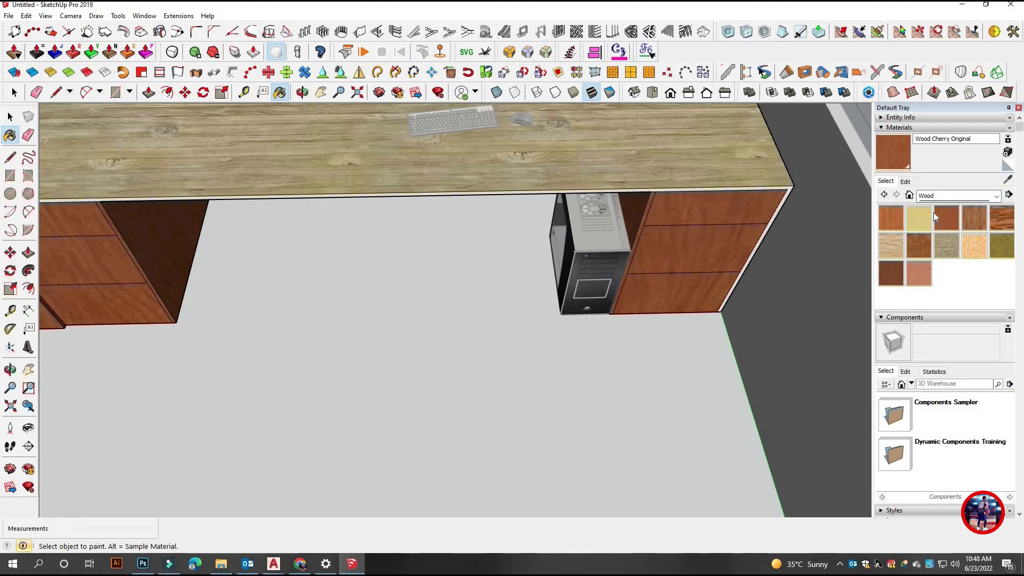
{"action": "left_click", "coordinate": [797, 185], "text": "alt"}
{"action": "scroll", "coordinate": [821, 240], "scroll_direction": "down", "scroll_amount": 2}
{"action": "mouse_move", "coordinate": [827, 240]}
{"action": "middle_mouse_down"}
{"action": "mouse_move", "coordinate": [720, 246]}
{"action": "mouse_move", "coordinate": [491, 293]}
{"action": "mouse_move", "coordinate": [450, 138]}
{"action": "middle_mouse_up"}
{"action": "scroll", "coordinate": [450, 149], "scroll_direction": "up", "scroll_amount": 3}
{"action": "scroll", "coordinate": [479, 202], "scroll_direction": "up", "scroll_amount": 2}
- Orbit to an exterior corner view and switch to Front view
{"action": "key", "text": "space"}
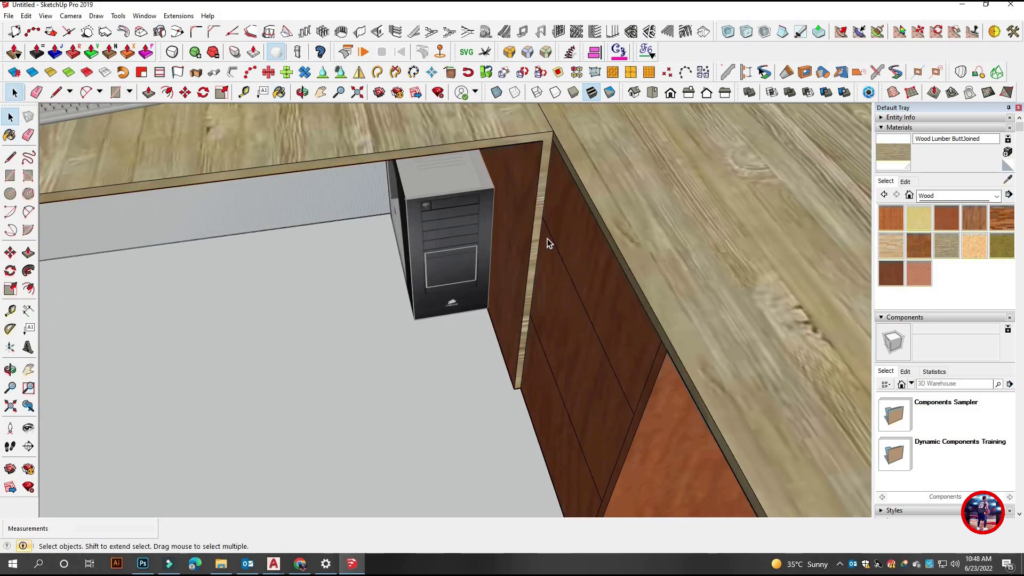
{"action": "scroll", "coordinate": [544, 243], "scroll_direction": "down", "scroll_amount": 3}
{"action": "scroll", "coordinate": [543, 249], "scroll_direction": "down", "scroll_amount": 5}
{"action": "mouse_move", "coordinate": [670, 194]}
{"action": "middle_mouse_down"}
{"action": "mouse_move", "coordinate": [660, 293]}
{"action": "mouse_move", "coordinate": [680, 95]}
{"action": "middle_mouse_up"}
{"action": "left_click", "coordinate": [675, 93]}
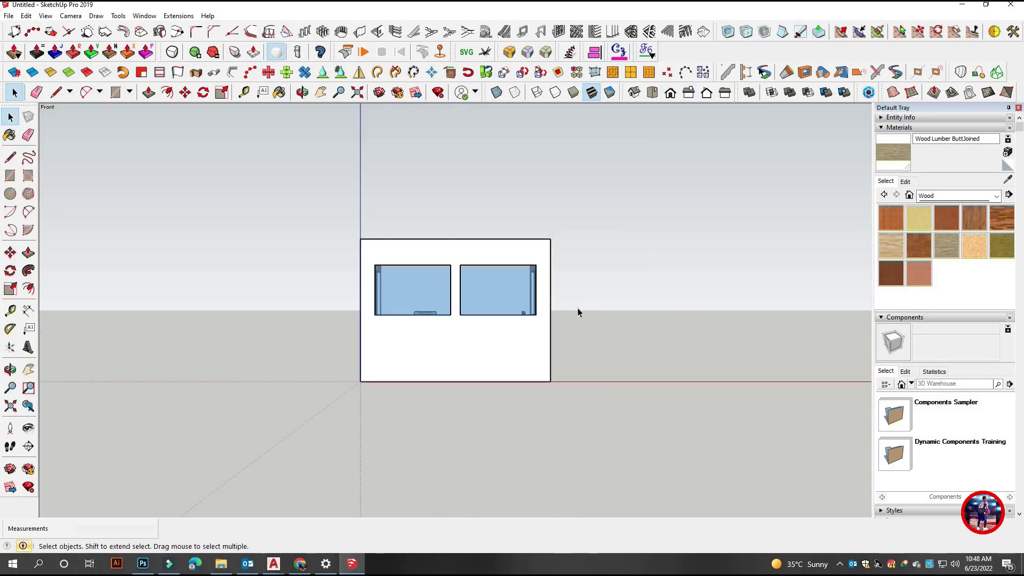
- Paint the room floor with the Wood Floor Dark material
{"action": "middle_click_drag", "start_coordinate": [452, 228], "coordinate": [676, 195]}
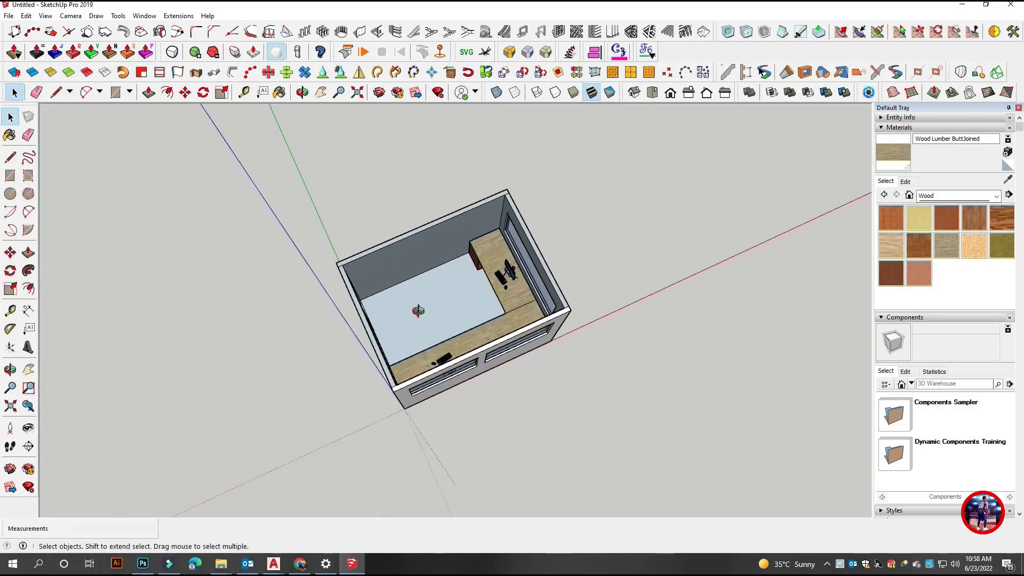
{"action": "left_click", "coordinate": [996, 222]}
{"action": "left_click", "coordinate": [453, 296]}
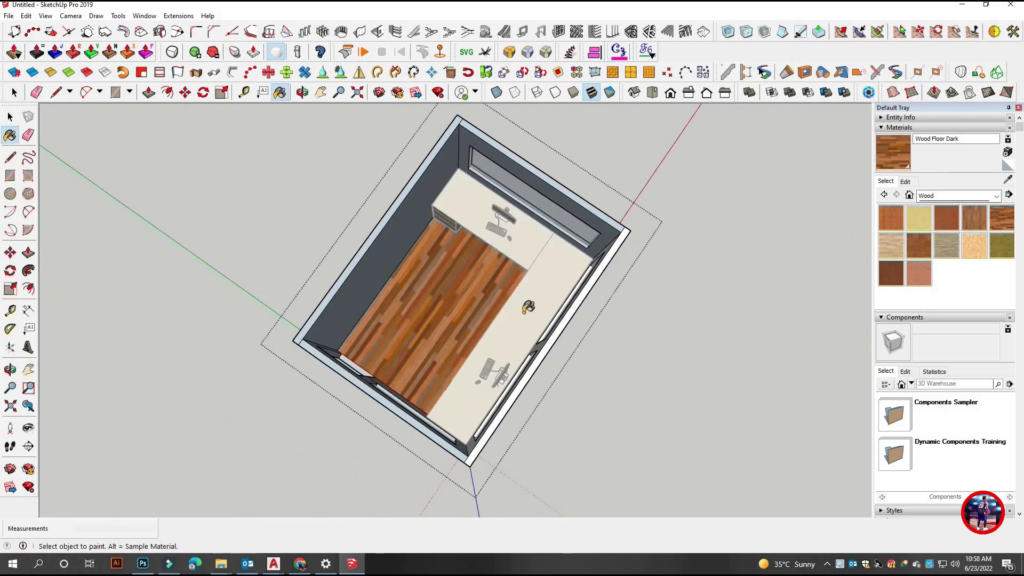
- Fill the door opening with a flat panel, then view the door wall from the front
{"action": "mouse_move", "coordinate": [481, 405]}
{"action": "middle_mouse_down"}
{"action": "mouse_move", "coordinate": [405, 316]}
{"action": "mouse_move", "coordinate": [340, 346]}
{"action": "mouse_move", "coordinate": [355, 408]}
{"action": "middle_mouse_up"}
{"action": "scroll", "coordinate": [355, 408], "scroll_direction": "up", "scroll_amount": 3}
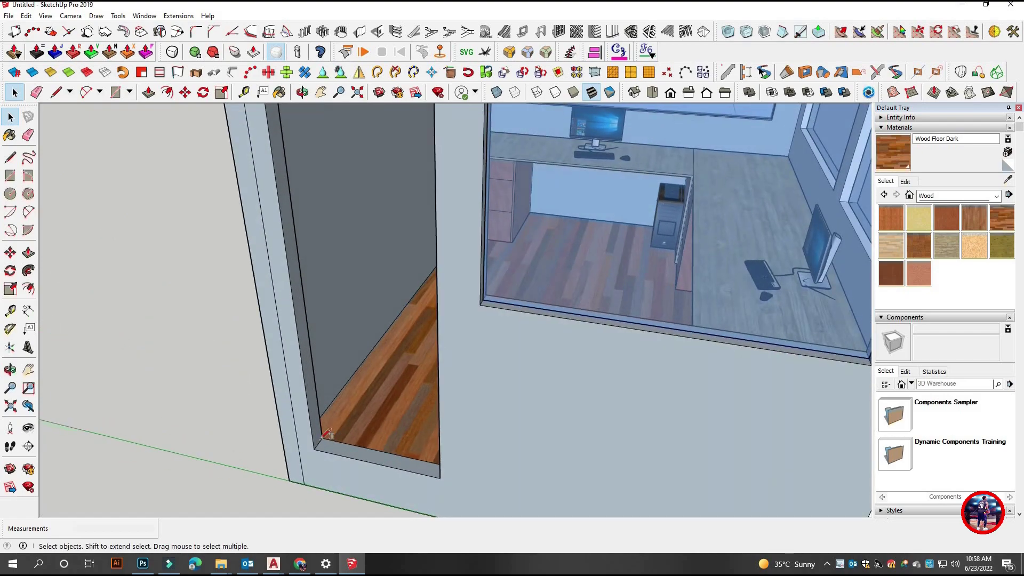
{"action": "left_click", "coordinate": [382, 363]}
{"action": "scroll", "coordinate": [396, 183], "scroll_direction": "down", "scroll_amount": 3}
{"action": "scroll", "coordinate": [406, 217], "scroll_direction": "down", "scroll_amount": 2}
{"action": "key", "text": "space"}
{"action": "mouse_move", "coordinate": [407, 217]}
{"action": "middle_mouse_down"}
{"action": "mouse_move", "coordinate": [411, 178]}
{"action": "mouse_move", "coordinate": [281, 295]}
{"action": "mouse_move", "coordinate": [346, 230]}
{"action": "middle_mouse_up"}
{"action": "scroll", "coordinate": [341, 241], "scroll_direction": "up", "scroll_amount": 3}
{"action": "key", "text": "p"}
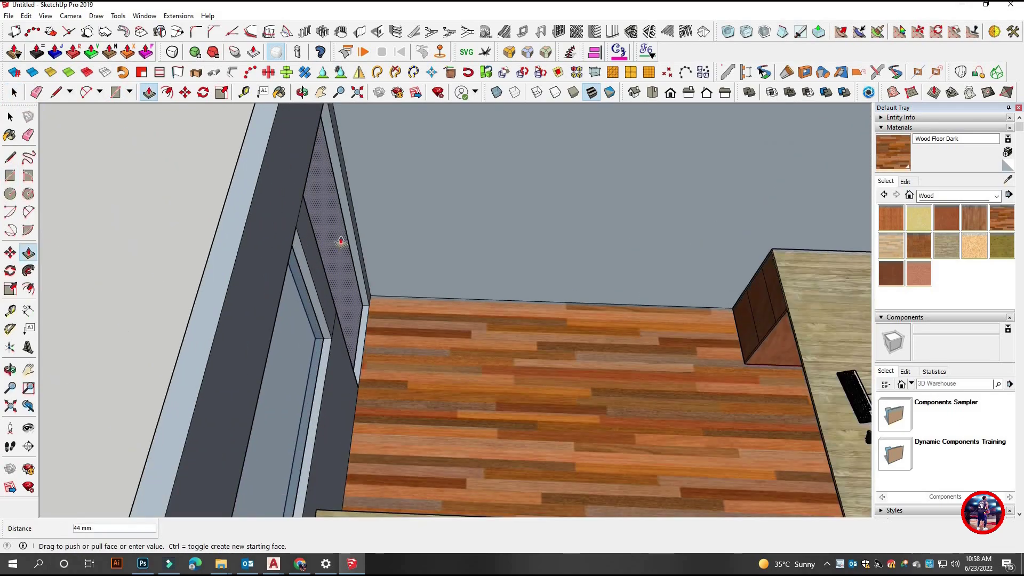
{"action": "scroll", "coordinate": [359, 264], "scroll_direction": "down", "scroll_amount": 5}
{"action": "key", "text": "space"}
{"action": "middle_click_drag", "start_coordinate": [359, 264], "coordinate": [399, 264]}
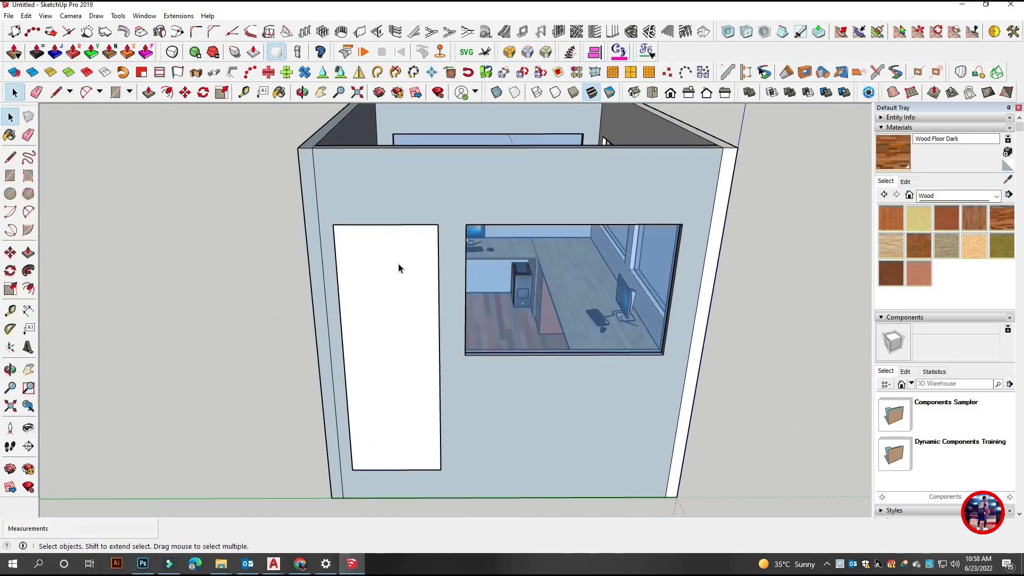
- Offset the door face inward by 80 mm to form the frame
{"action": "key", "text": "f"}
{"action": "left_click", "coordinate": [388, 238]}
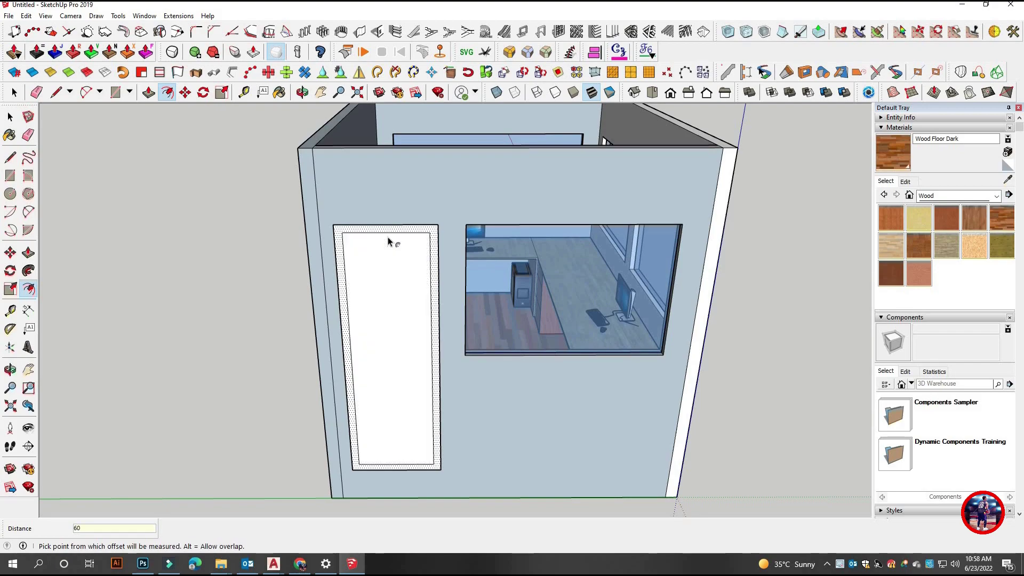
{"action": "type", "text": "80"}
{"action": "key", "text": "Return"}
{"action": "key", "text": "space"}
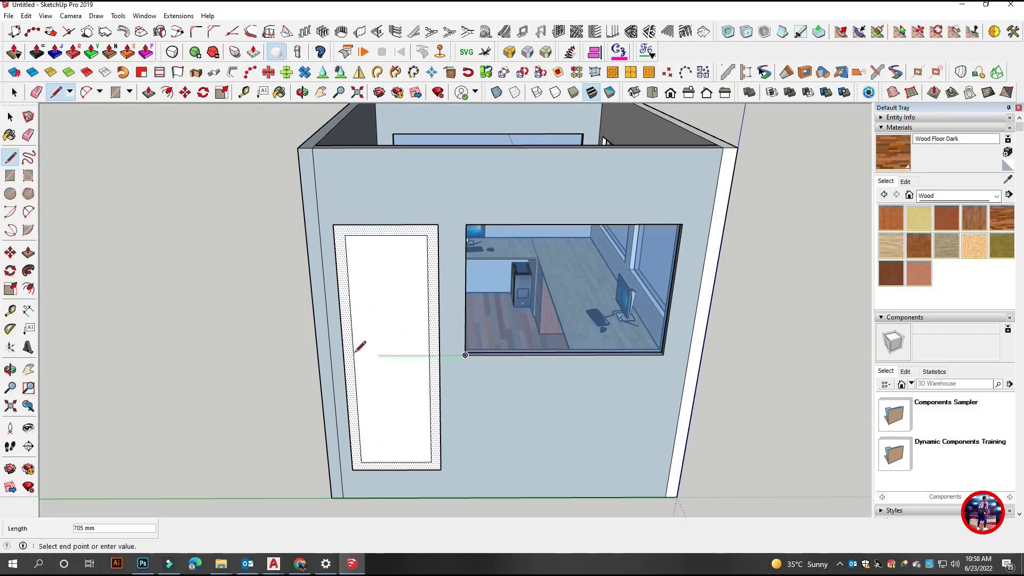
- Push the upper door panel through to open the window area
{"action": "scroll", "coordinate": [445, 359], "scroll_direction": "up", "scroll_amount": 2}
{"action": "key", "text": "space"}
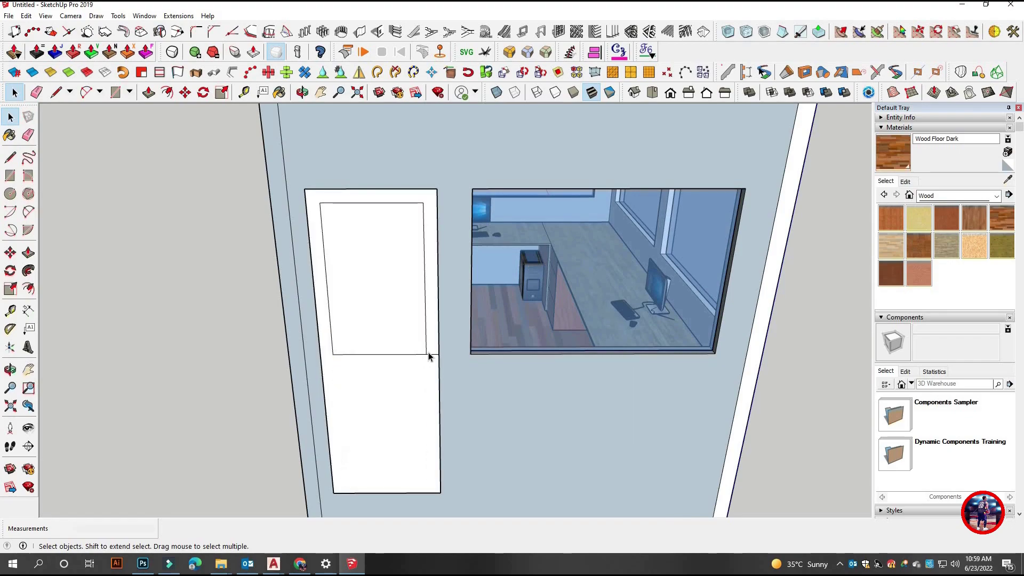
{"action": "middle_click_drag", "start_coordinate": [496, 357], "coordinate": [414, 376]}
{"action": "key", "text": "p"}
{"action": "left_click", "coordinate": [347, 338]}
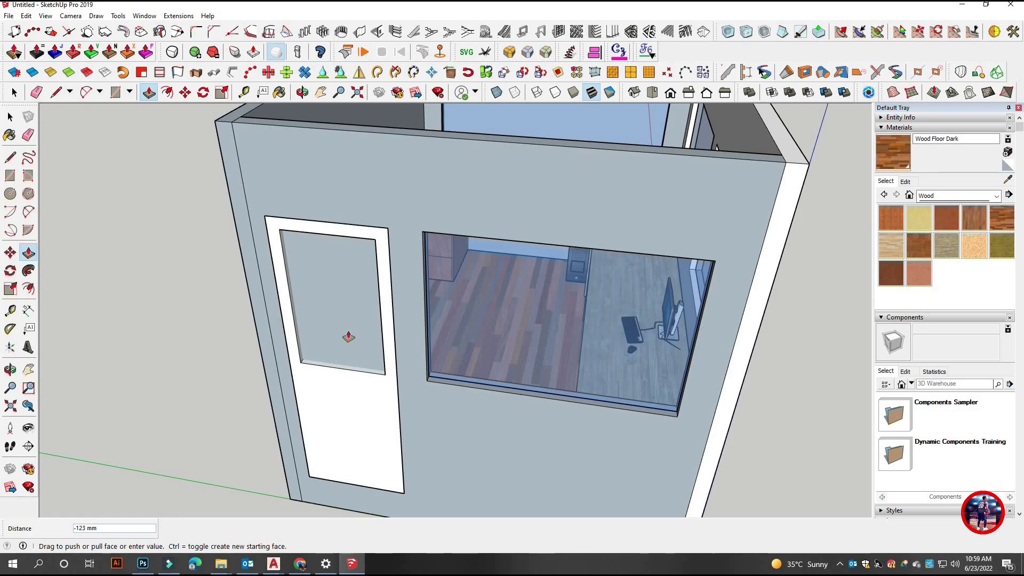
{"action": "key", "text": "space"}
{"action": "scroll", "coordinate": [421, 334], "scroll_direction": "down", "scroll_amount": 2}
{"action": "scroll", "coordinate": [324, 286], "scroll_direction": "up", "scroll_amount": 5}
{"action": "scroll", "coordinate": [304, 375], "scroll_direction": "up", "scroll_amount": 2}
- Start a line and a rectangle at the window corner, then cancel both
{"action": "key", "text": "l"}
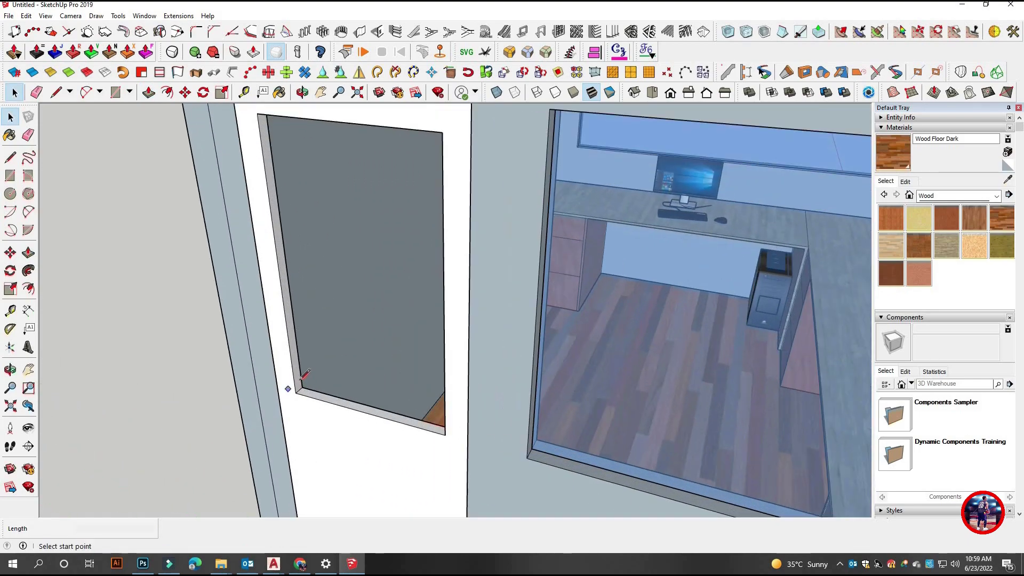
{"action": "scroll", "coordinate": [303, 375], "scroll_direction": "up", "scroll_amount": 2}
{"action": "scroll", "coordinate": [354, 285], "scroll_direction": "up", "scroll_amount": 2}
{"action": "scroll", "coordinate": [320, 320], "scroll_direction": "down", "scroll_amount": 5}
{"action": "left_click", "coordinate": [299, 335]}
{"action": "scroll", "coordinate": [373, 298], "scroll_direction": "down", "scroll_amount": 1}
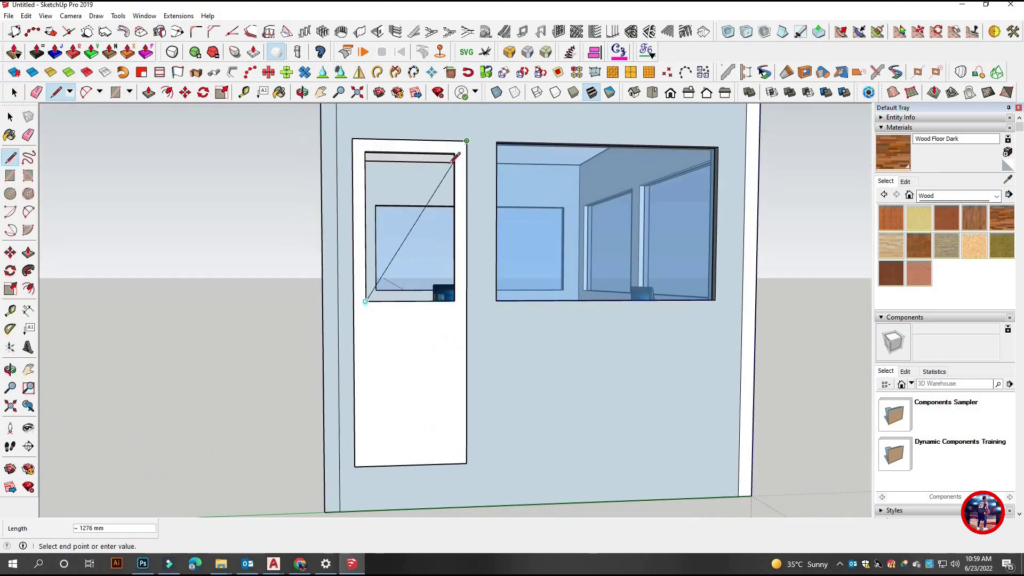
{"action": "scroll", "coordinate": [456, 157], "scroll_direction": "up", "scroll_amount": 3}
{"action": "scroll", "coordinate": [461, 160], "scroll_direction": "up", "scroll_amount": 3}
{"action": "scroll", "coordinate": [457, 160], "scroll_direction": "up", "scroll_amount": 1}
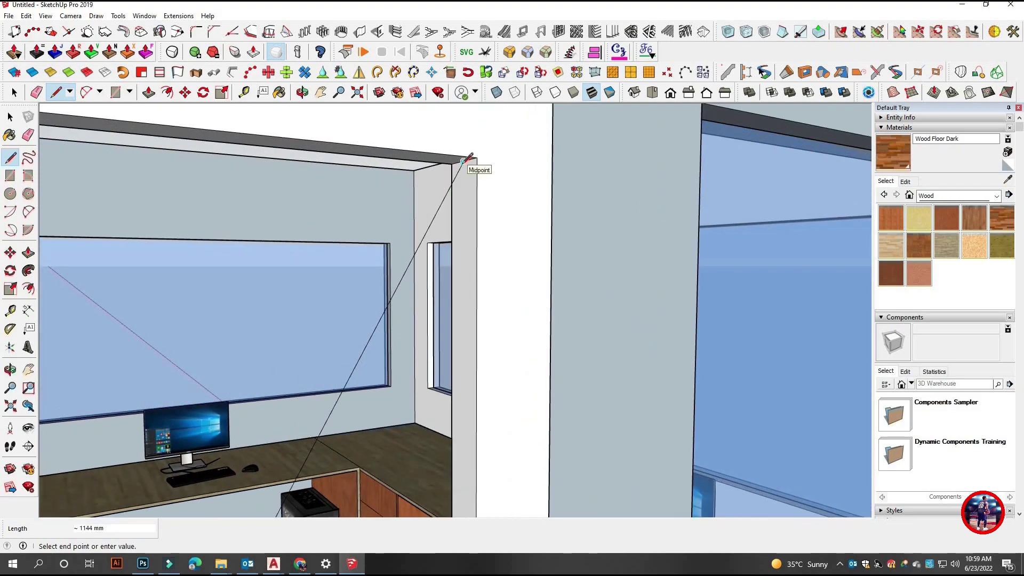
{"action": "key", "text": "space"}
{"action": "key", "text": "r"}
{"action": "scroll", "coordinate": [451, 228], "scroll_direction": "down", "scroll_amount": 5}
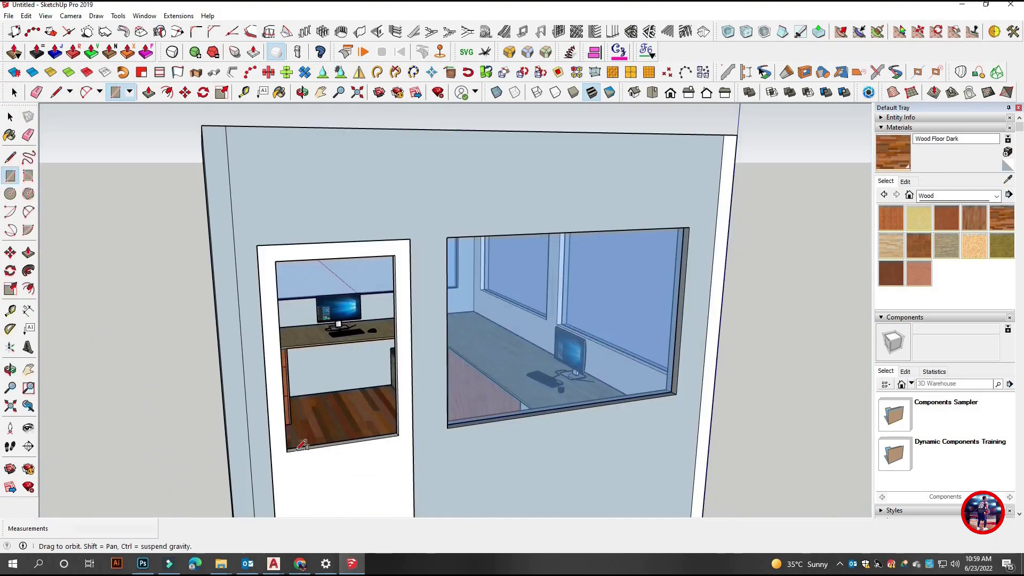
{"action": "scroll", "coordinate": [256, 416], "scroll_direction": "up", "scroll_amount": 3}
{"action": "scroll", "coordinate": [213, 426], "scroll_direction": "up", "scroll_amount": 2}
{"action": "scroll", "coordinate": [320, 347], "scroll_direction": "up", "scroll_amount": 2}
{"action": "scroll", "coordinate": [326, 347], "scroll_direction": "down", "scroll_amount": 3}
{"action": "key", "text": "space"}
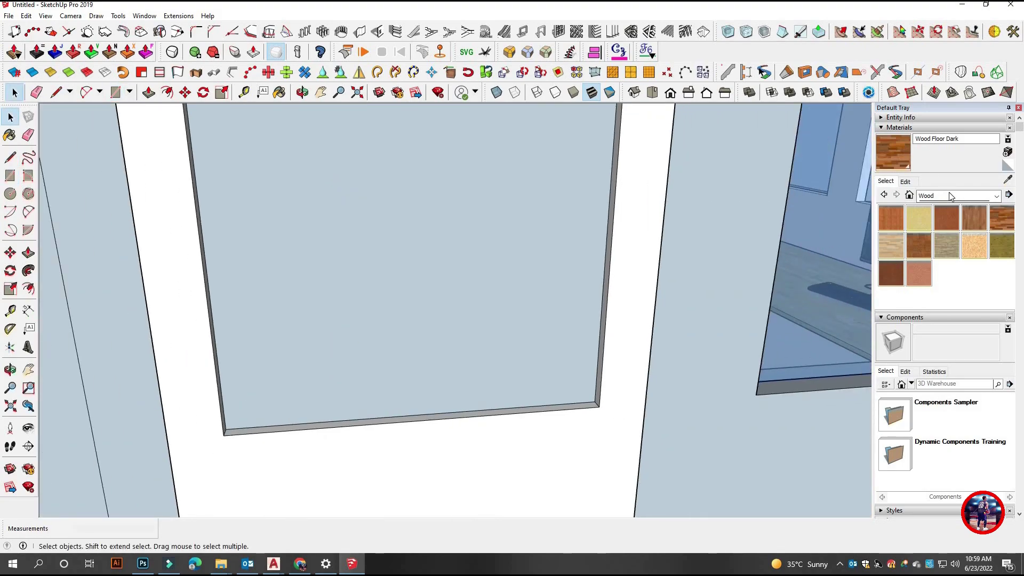
- Glaze the door opening with Translucent Glass Blue from Glass and Mirrors
{"action": "left_click", "coordinate": [996, 196]}
{"action": "left_click", "coordinate": [946, 249]}
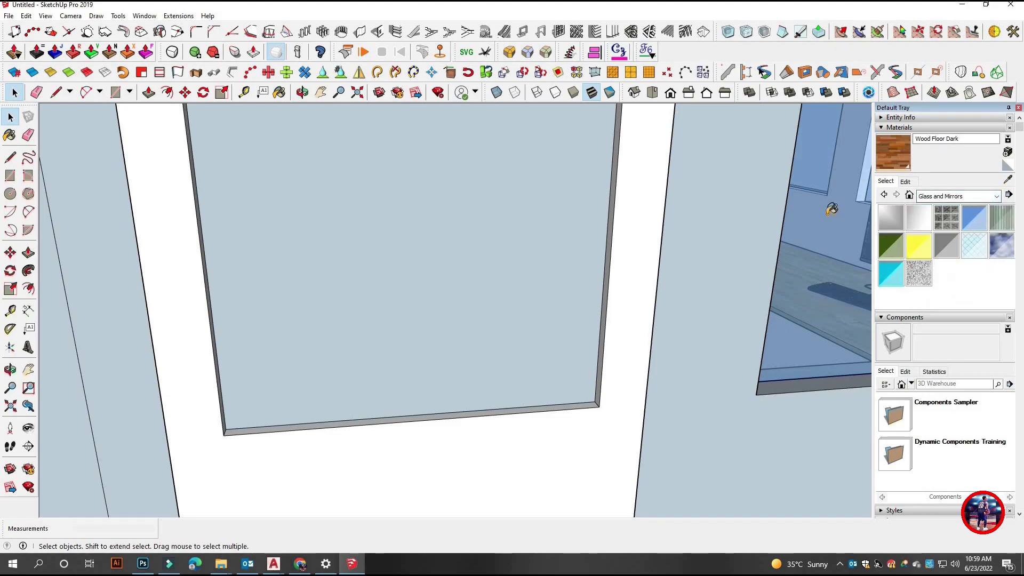
{"action": "left_click", "coordinate": [973, 217]}
{"action": "left_click", "coordinate": [439, 209]}
{"action": "scroll", "coordinate": [439, 209], "scroll_direction": "down", "scroll_amount": 5}
{"action": "mouse_move", "coordinate": [427, 248]}
{"action": "middle_mouse_down"}
{"action": "mouse_move", "coordinate": [705, 259]}
{"action": "mouse_move", "coordinate": [336, 311]}
{"action": "mouse_move", "coordinate": [373, 240]}
{"action": "mouse_move", "coordinate": [430, 320]}
{"action": "middle_mouse_up"}
- Dismiss the door face's context menu and orbit to a high rear-corner view
{"action": "right_click", "coordinate": [430, 320]}
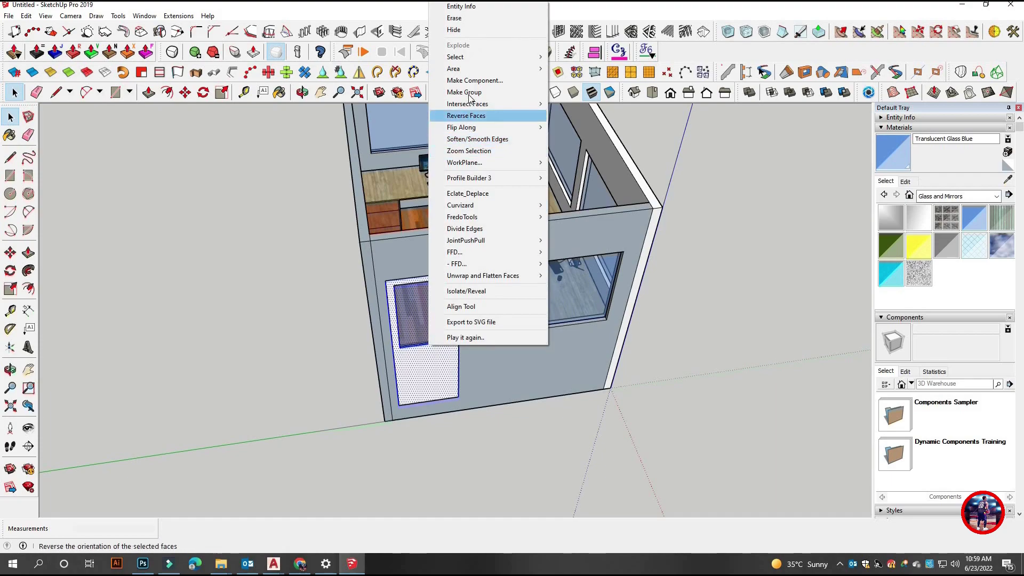
{"action": "key", "text": "Escape"}
{"action": "mouse_move", "coordinate": [480, 240]}
{"action": "middle_mouse_down"}
{"action": "mouse_move", "coordinate": [637, 271]}
{"action": "mouse_move", "coordinate": [350, 248]}
{"action": "mouse_move", "coordinate": [424, 146]}
{"action": "middle_mouse_up"}
{"action": "mouse_move", "coordinate": [427, 187]}
{"action": "middle_mouse_down"}
{"action": "mouse_move", "coordinate": [228, 283]}
{"action": "mouse_move", "coordinate": [212, 388]}
{"action": "middle_mouse_up"}
- Draw a 4000 by 100 mm base rectangle at the wall corner behind the booth
{"action": "key", "text": "r"}
{"action": "left_click", "coordinate": [291, 313]}
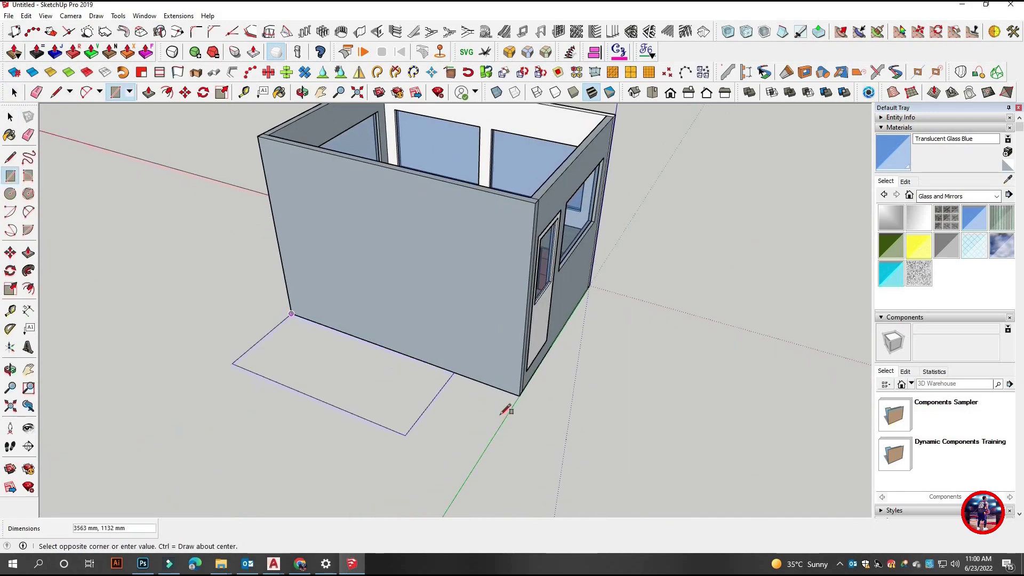
{"action": "key", "text": "l"}
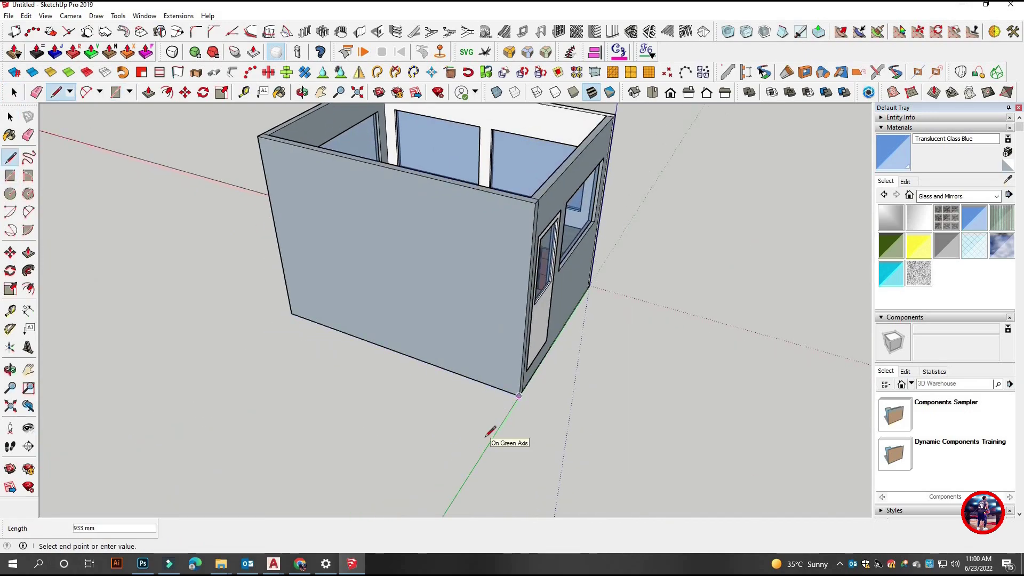
{"action": "key", "text": "space"}
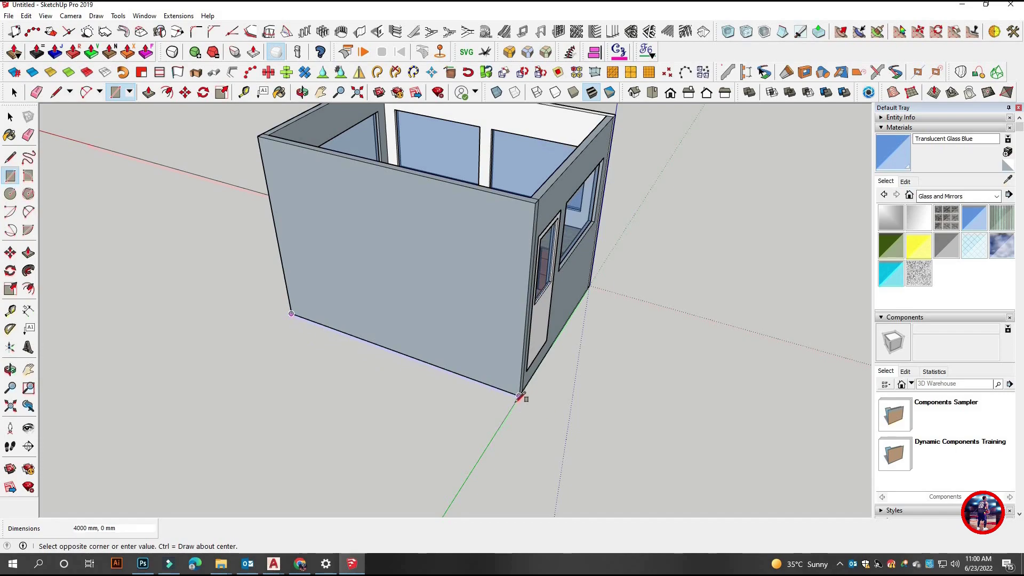
{"action": "left_click", "coordinate": [496, 406]}
{"action": "key", "text": "space"}
{"action": "middle_click_drag", "start_coordinate": [496, 406], "coordinate": [457, 427]}
- Push/Pull the base rectangle up into a 3000 mm high wall
{"action": "key", "text": "p"}
{"action": "left_click", "coordinate": [464, 398]}
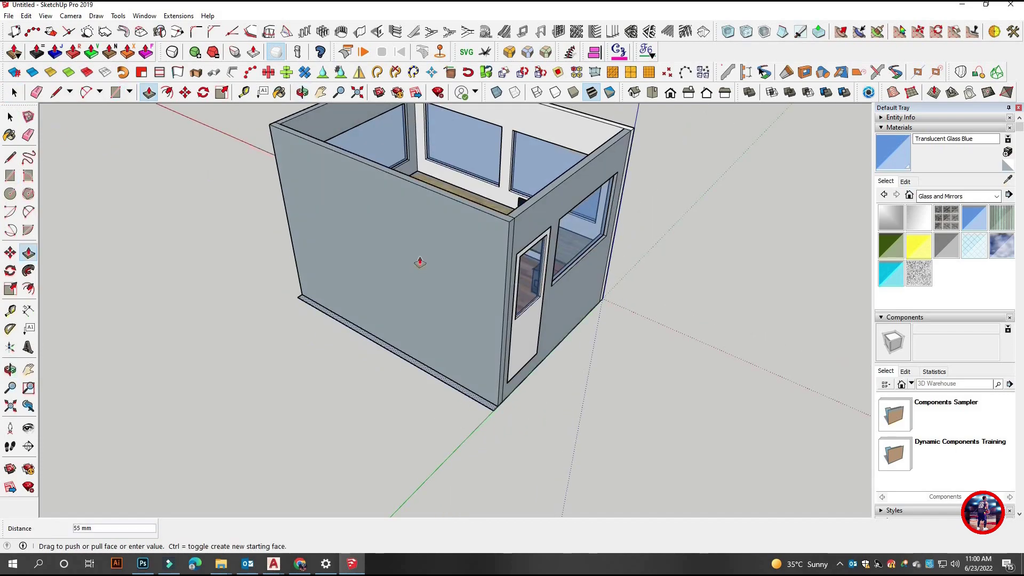
{"action": "scroll", "coordinate": [418, 263], "scroll_direction": "down", "scroll_amount": 2}
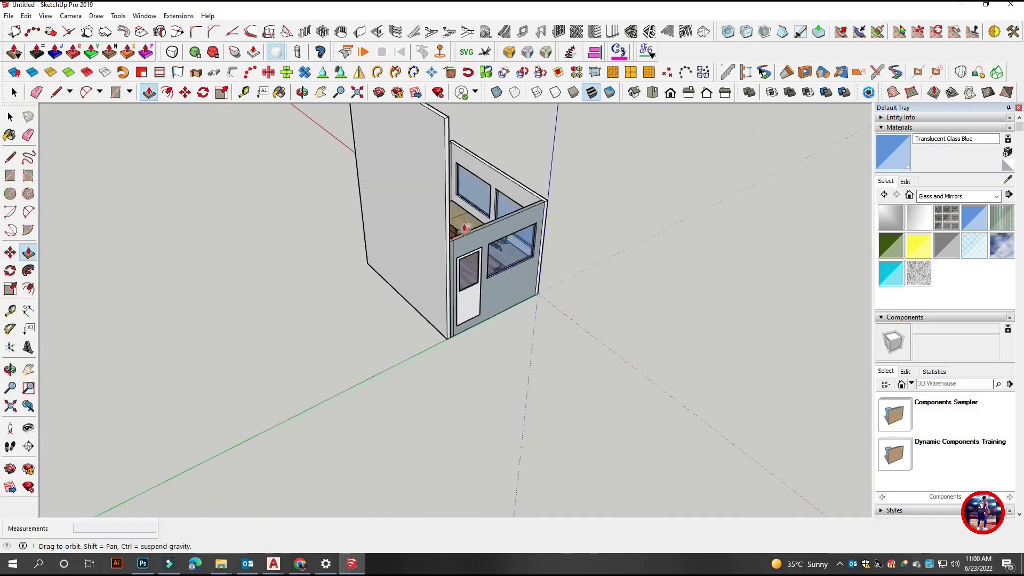
{"action": "middle_click_drag", "start_coordinate": [399, 176], "coordinate": [577, 347]}
{"action": "scroll", "coordinate": [579, 348], "scroll_direction": "up", "scroll_amount": 3}
{"action": "type", "text": "3000"}
{"action": "key", "text": "Return"}
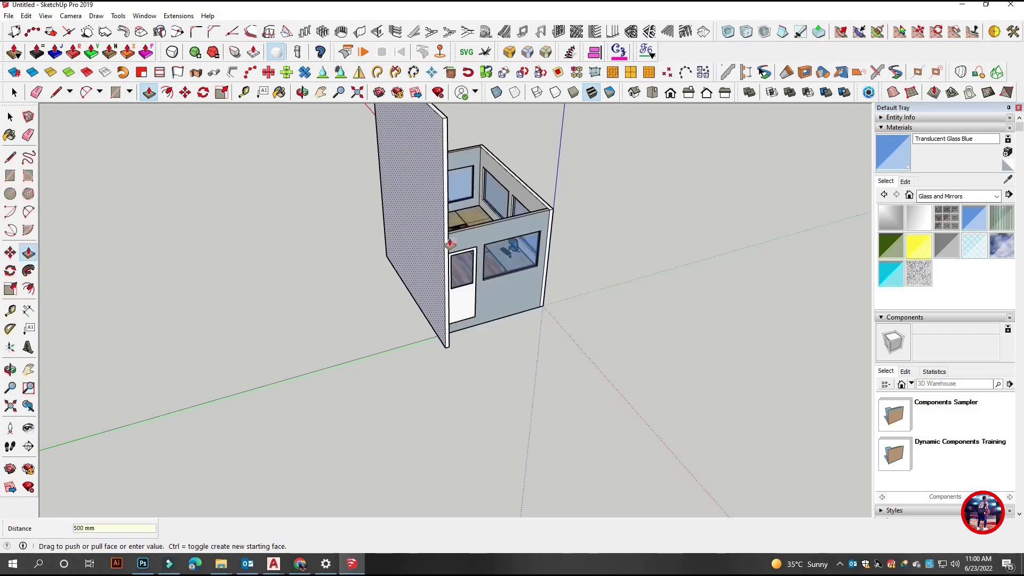
{"action": "key", "text": "space"}
- Stretch the wall's end face sideways so it extends well past the booth
{"action": "key", "text": "p"}
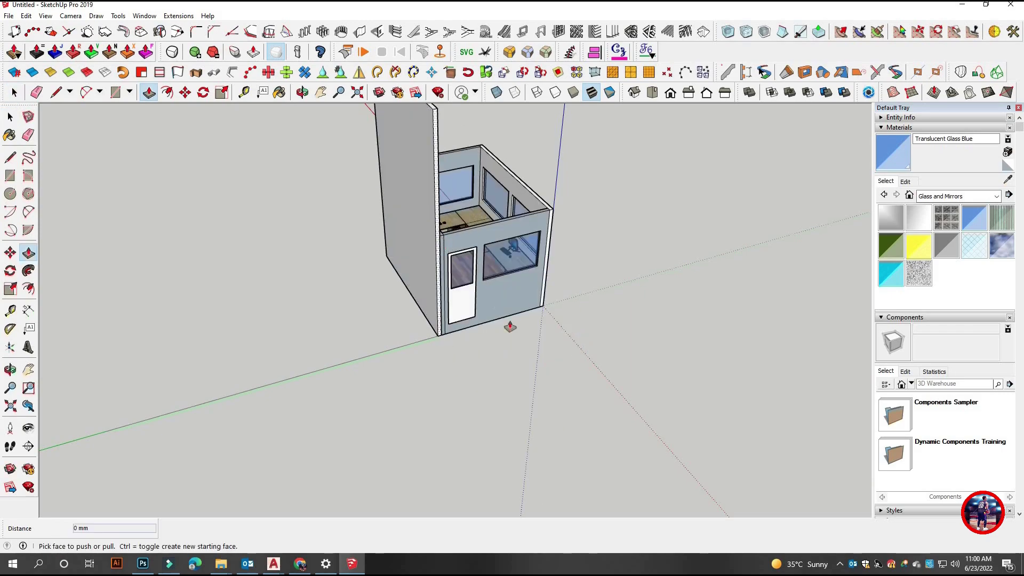
{"action": "left_click", "coordinate": [510, 322]}
{"action": "mouse_move", "coordinate": [555, 418]}
{"action": "middle_mouse_down"}
{"action": "mouse_move", "coordinate": [405, 326]}
{"action": "mouse_move", "coordinate": [651, 228]}
{"action": "mouse_move", "coordinate": [631, 262]}
{"action": "middle_mouse_up"}
{"action": "left_click", "coordinate": [630, 262]}
{"action": "scroll", "coordinate": [631, 263], "scroll_direction": "down", "scroll_amount": 5}
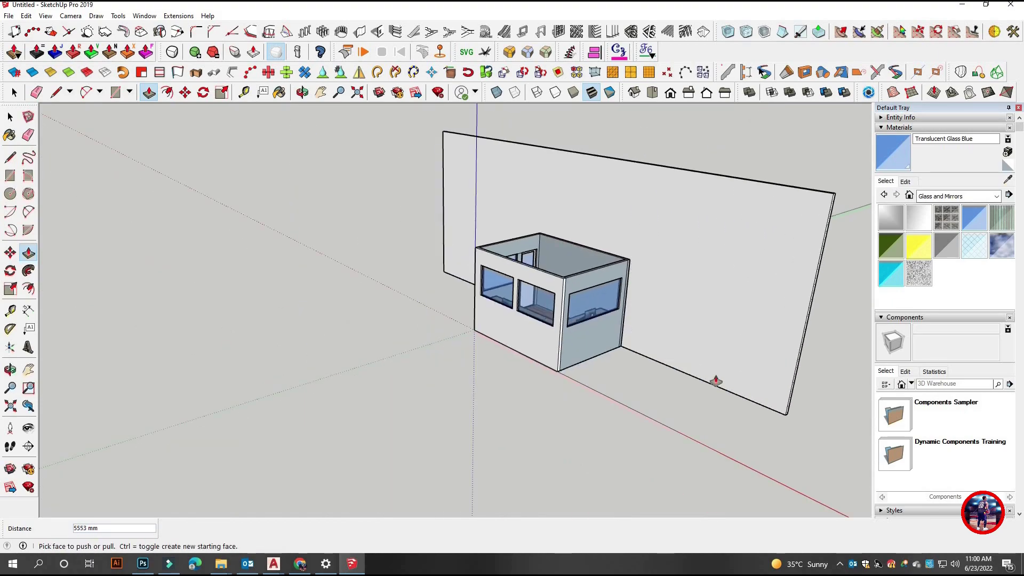
{"action": "mouse_move", "coordinate": [715, 382]}
{"action": "middle_mouse_down"}
{"action": "mouse_move", "coordinate": [675, 318]}
{"action": "mouse_move", "coordinate": [704, 297]}
{"action": "mouse_move", "coordinate": [637, 290]}
{"action": "middle_mouse_up"}
{"action": "scroll", "coordinate": [726, 354], "scroll_direction": "up", "scroll_amount": 2}
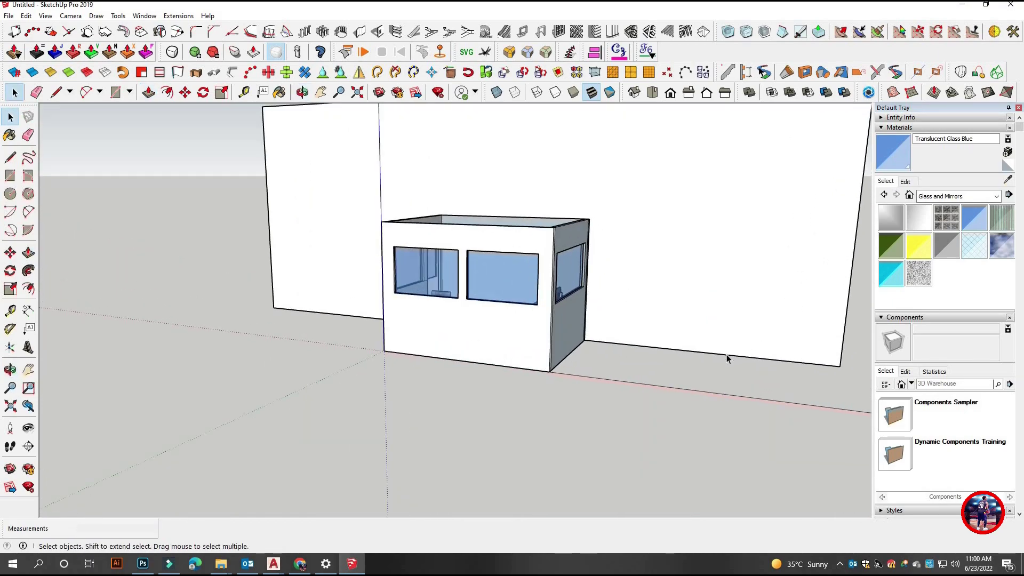
- Draw a 1500 × 2500 mm rectangle on the wall and push it through as a doorway
{"action": "key", "text": "r"}
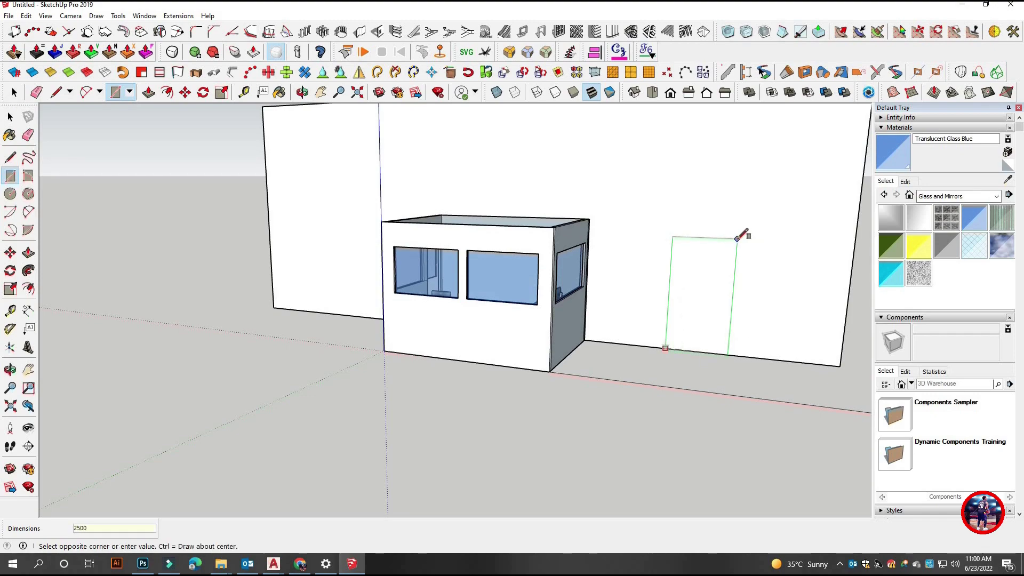
{"action": "key", "text": "space"}
{"action": "type", "text": "1500,2500"}
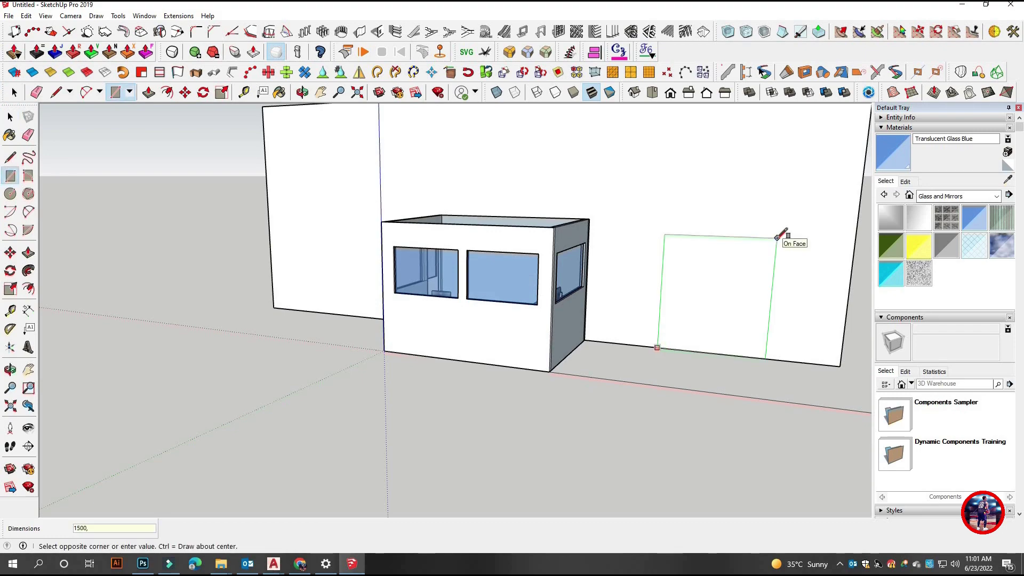
{"action": "key", "text": "Return"}
{"action": "key", "text": "space"}
{"action": "key", "text": "p"}
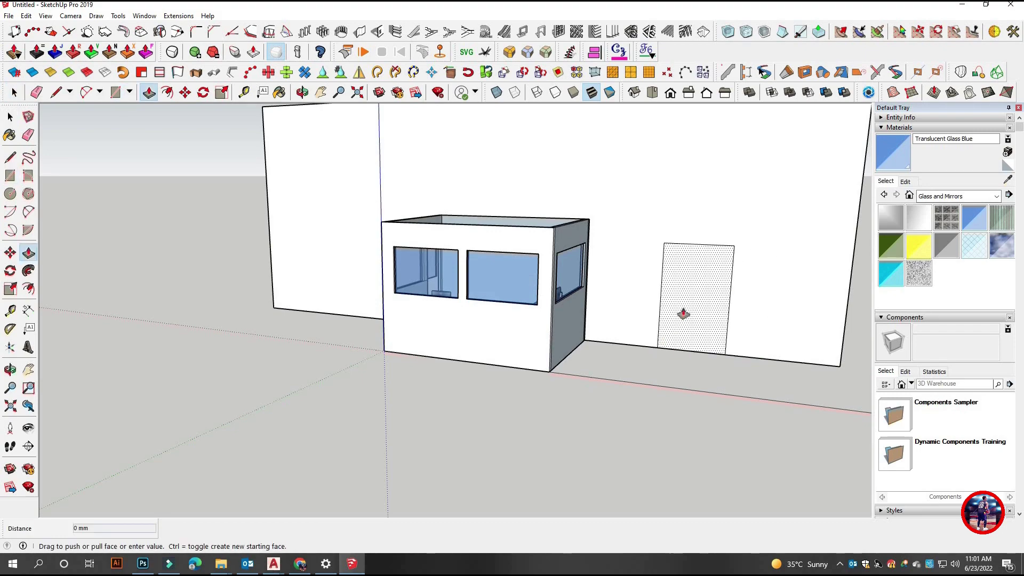
{"action": "left_click", "coordinate": [683, 313]}
{"action": "key", "text": "space"}
- Pick a dark grey from the Colors collection and paint the large wall
{"action": "left_click", "coordinate": [996, 197]}
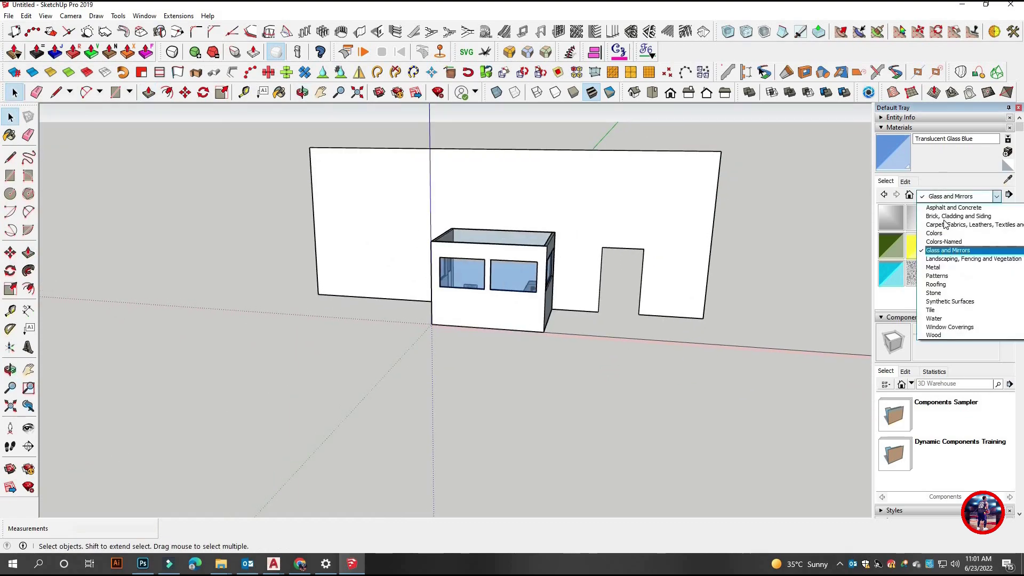
{"action": "left_click", "coordinate": [955, 202]}
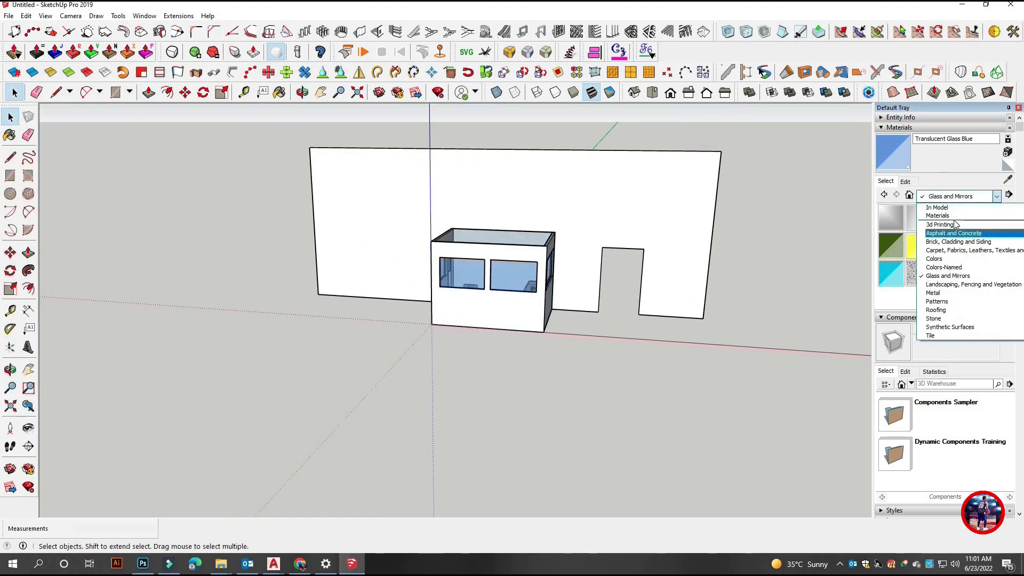
{"action": "left_click", "coordinate": [955, 216]}
{"action": "left_click", "coordinate": [955, 196]}
{"action": "left_click", "coordinate": [944, 259]}
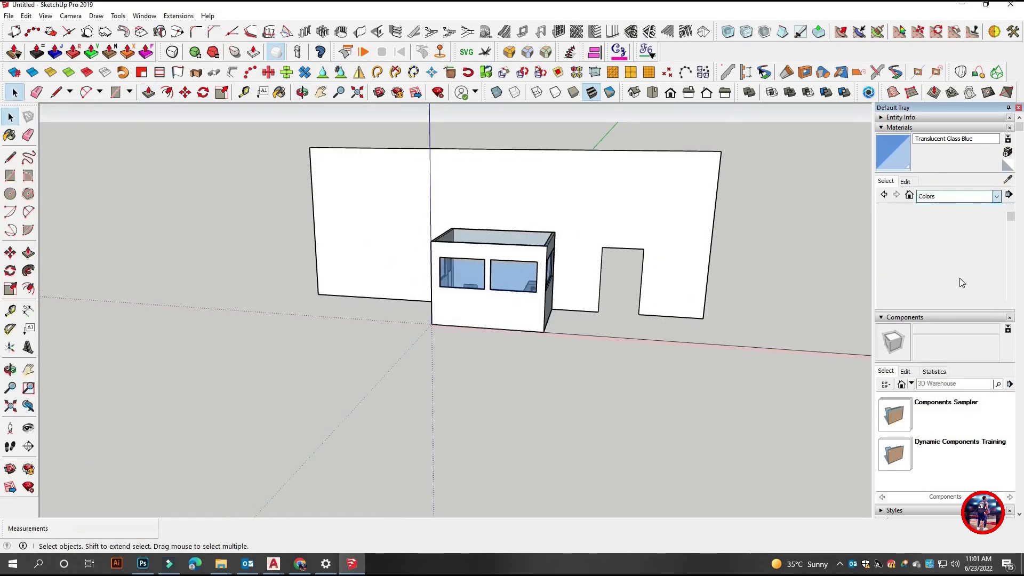
{"action": "scroll", "coordinate": [974, 275], "scroll_direction": "down", "scroll_amount": 3}
{"action": "scroll", "coordinate": [981, 274], "scroll_direction": "down", "scroll_amount": 2}
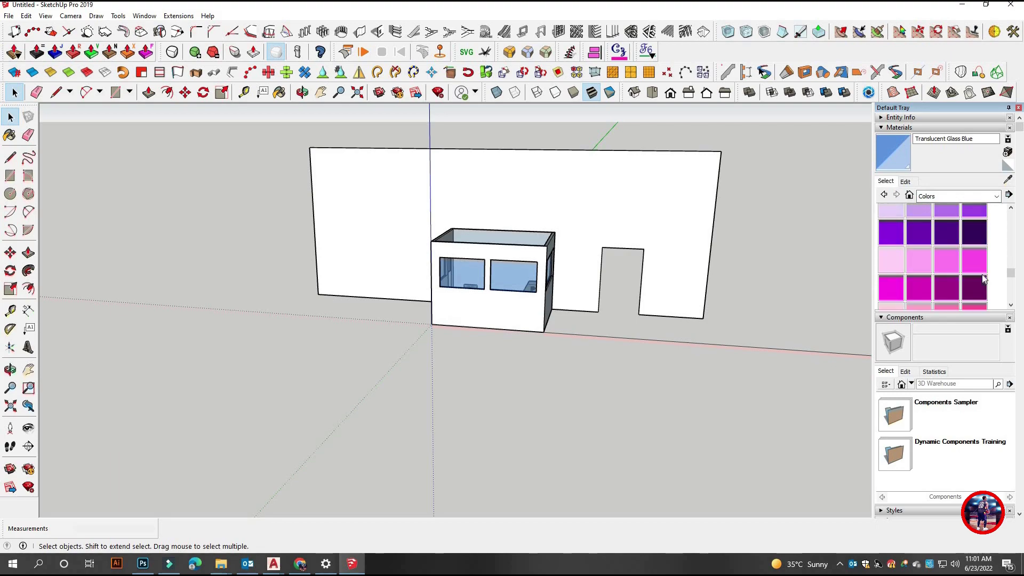
{"action": "scroll", "coordinate": [969, 251], "scroll_direction": "down", "scroll_amount": 2}
{"action": "left_click", "coordinate": [969, 251]}
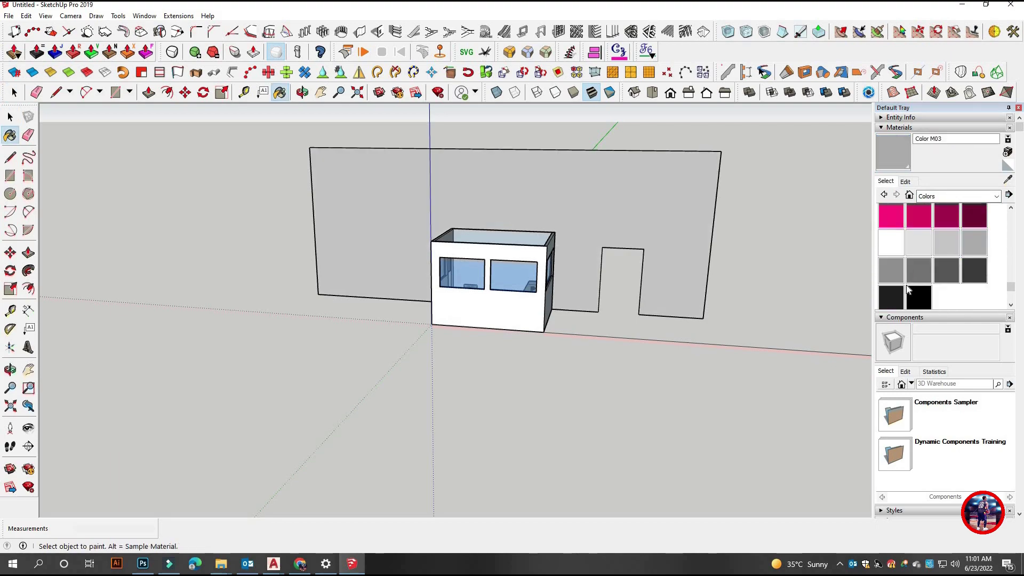
{"action": "left_click", "coordinate": [692, 213]}
- Orbit around the booth to check the painted wall and sketch a rectangle
{"action": "middle_click_drag", "start_coordinate": [692, 213], "coordinate": [554, 275]}
{"action": "left_click", "coordinate": [554, 275], "text": "alt"}
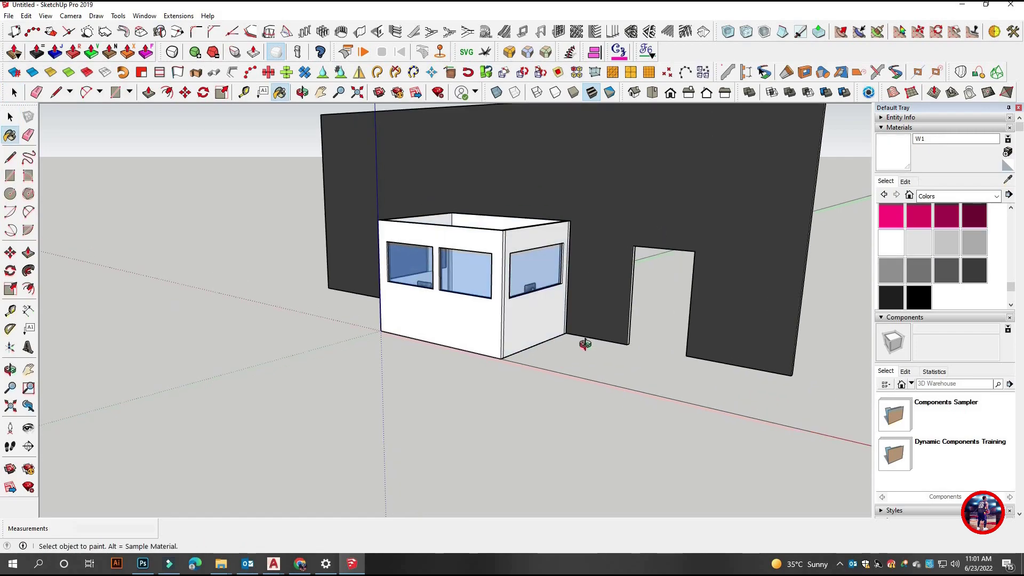
{"action": "scroll", "coordinate": [594, 224], "scroll_direction": "down", "scroll_amount": 2}
{"action": "scroll", "coordinate": [464, 235], "scroll_direction": "down", "scroll_amount": 2}
{"action": "key", "text": "space"}
{"action": "scroll", "coordinate": [468, 231], "scroll_direction": "up", "scroll_amount": 5}
{"action": "scroll", "coordinate": [436, 247], "scroll_direction": "up", "scroll_amount": 3}
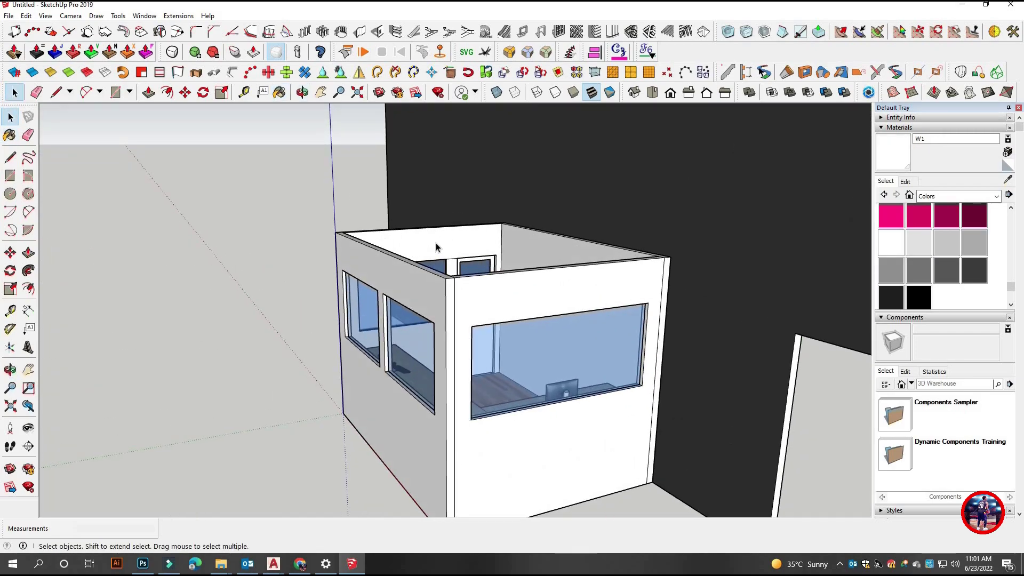
{"action": "scroll", "coordinate": [436, 246], "scroll_direction": "up", "scroll_amount": 3}
{"action": "key", "text": "r"}
{"action": "left_click", "coordinate": [448, 283]}
{"action": "left_click", "coordinate": [803, 251]}
{"action": "key", "text": "space"}
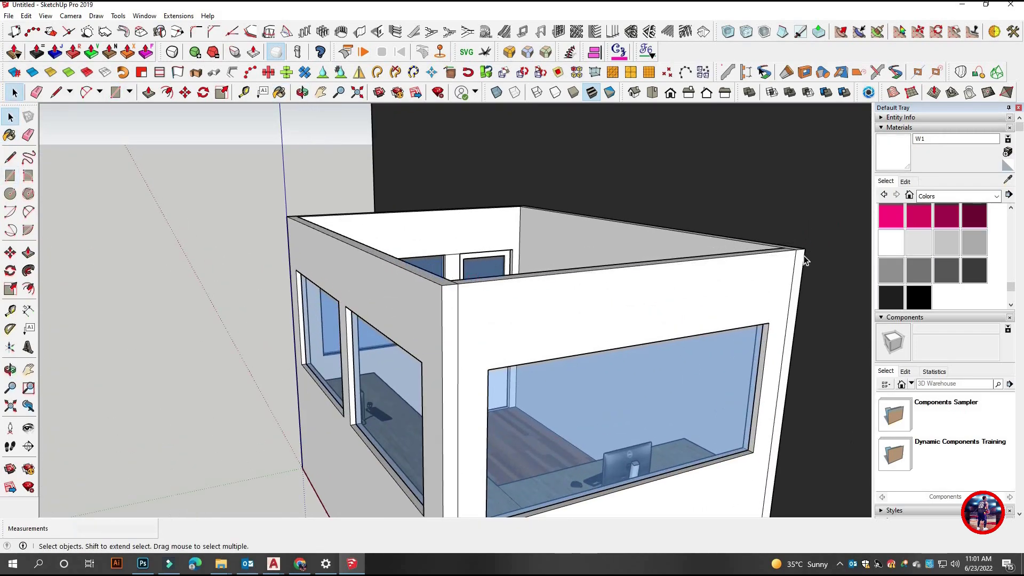
{"action": "scroll", "coordinate": [622, 258], "scroll_direction": "down", "scroll_amount": 3}
- Reverse the wall's faces so the dark grey shows from the front
{"action": "mouse_move", "coordinate": [622, 257]}
{"action": "middle_mouse_down"}
{"action": "mouse_move", "coordinate": [587, 235]}
{"action": "mouse_move", "coordinate": [608, 158]}
{"action": "middle_mouse_up"}
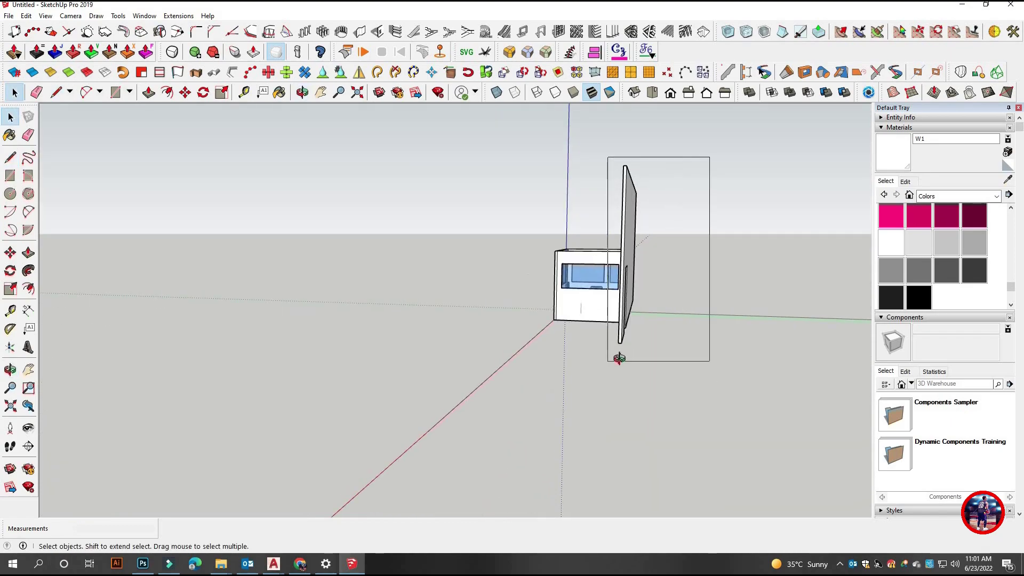
{"action": "middle_click_drag", "start_coordinate": [618, 358], "coordinate": [439, 173]}
{"action": "scroll", "coordinate": [385, 287], "scroll_direction": "up", "scroll_amount": 2}
{"action": "scroll", "coordinate": [428, 242], "scroll_direction": "down", "scroll_amount": 3}
{"action": "scroll", "coordinate": [459, 159], "scroll_direction": "up", "scroll_amount": 4}
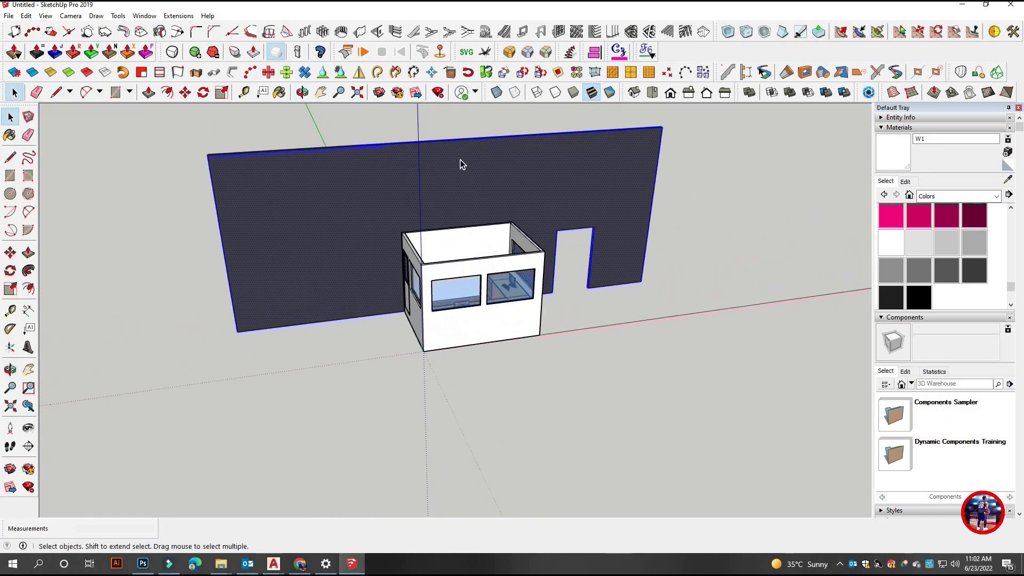
{"action": "right_click", "coordinate": [464, 138]}
{"action": "left_click", "coordinate": [525, 188]}
{"action": "scroll", "coordinate": [587, 240], "scroll_direction": "down", "scroll_amount": 3}
{"action": "scroll", "coordinate": [491, 202], "scroll_direction": "up", "scroll_amount": 2}
{"action": "mouse_move", "coordinate": [690, 283]}
{"action": "middle_mouse_down"}
{"action": "mouse_move", "coordinate": [491, 203]}
{"action": "mouse_move", "coordinate": [470, 256]}
{"action": "middle_mouse_up"}
{"action": "scroll", "coordinate": [470, 256], "scroll_direction": "up", "scroll_amount": 2}
{"action": "scroll", "coordinate": [467, 266], "scroll_direction": "up", "scroll_amount": 3}
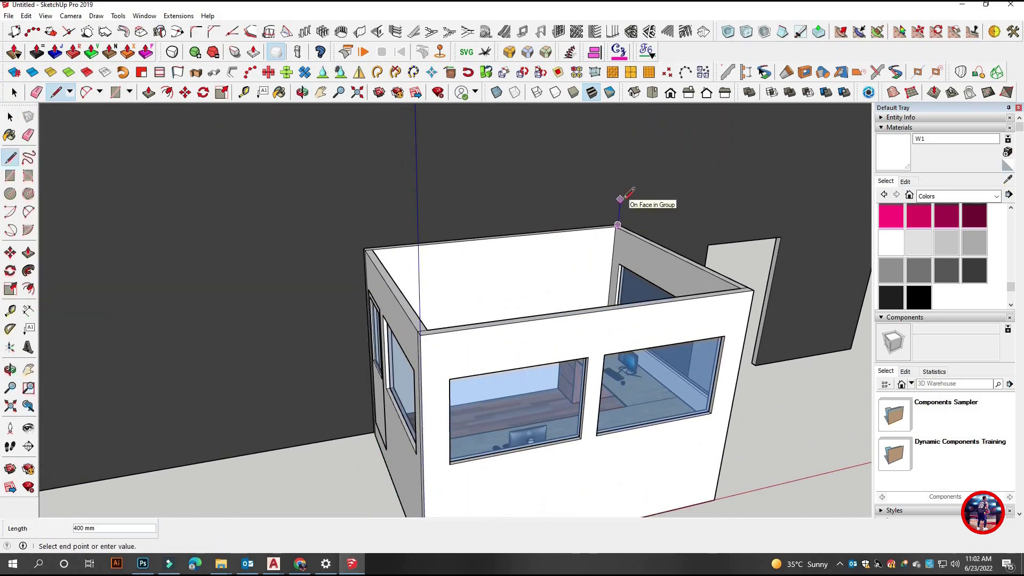
- Draw a rectangle across the booth top and pull it up into a thin roof slab
{"action": "key", "text": "space"}
{"action": "key", "text": "l"}
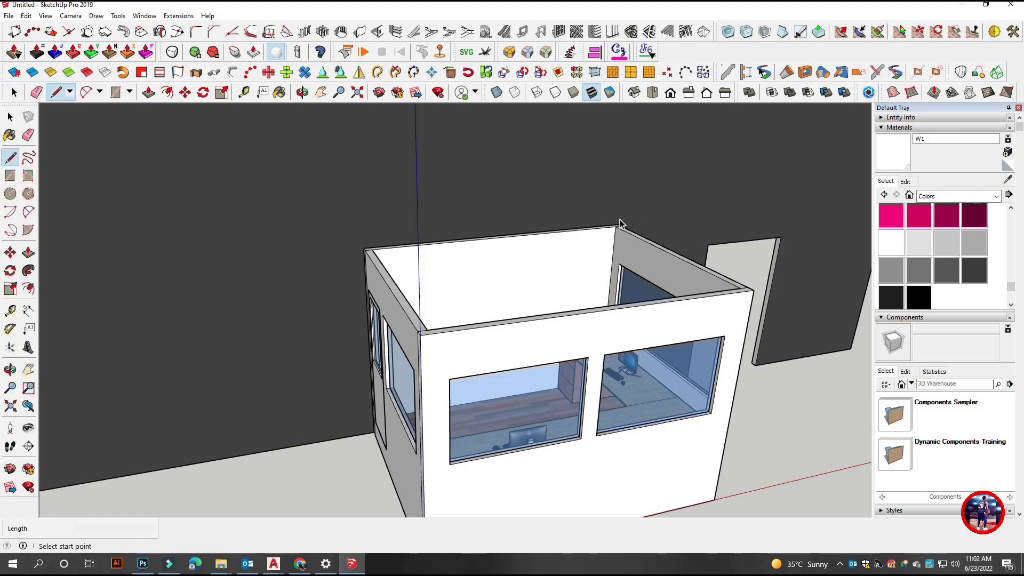
{"action": "scroll", "coordinate": [616, 225], "scroll_direction": "up", "scroll_amount": 2}
{"action": "key", "text": "space"}
{"action": "key", "text": "l"}
{"action": "left_click", "coordinate": [616, 224]}
{"action": "key", "text": "space"}
{"action": "scroll", "coordinate": [618, 224], "scroll_direction": "up", "scroll_amount": 3}
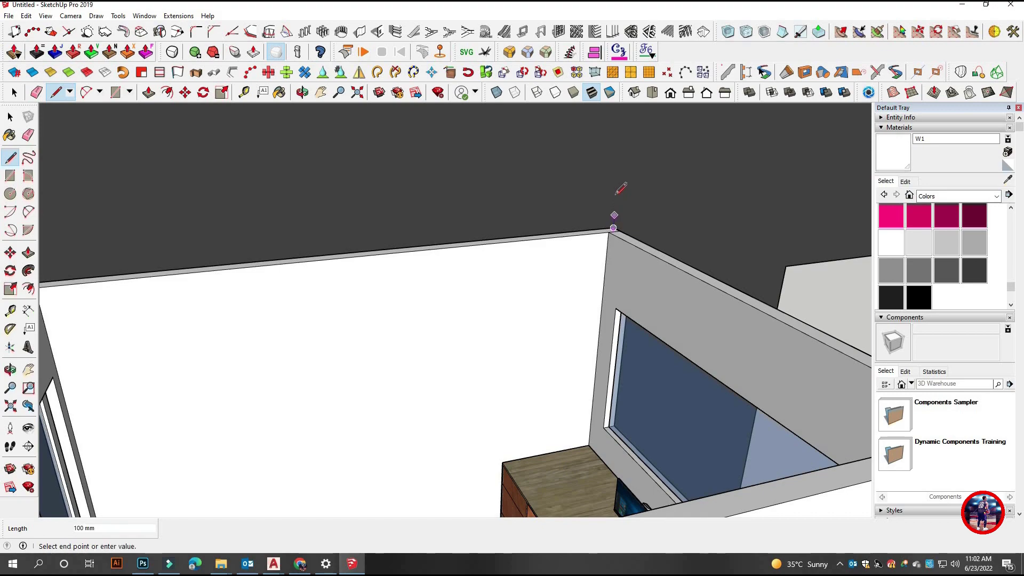
{"action": "key", "text": "space"}
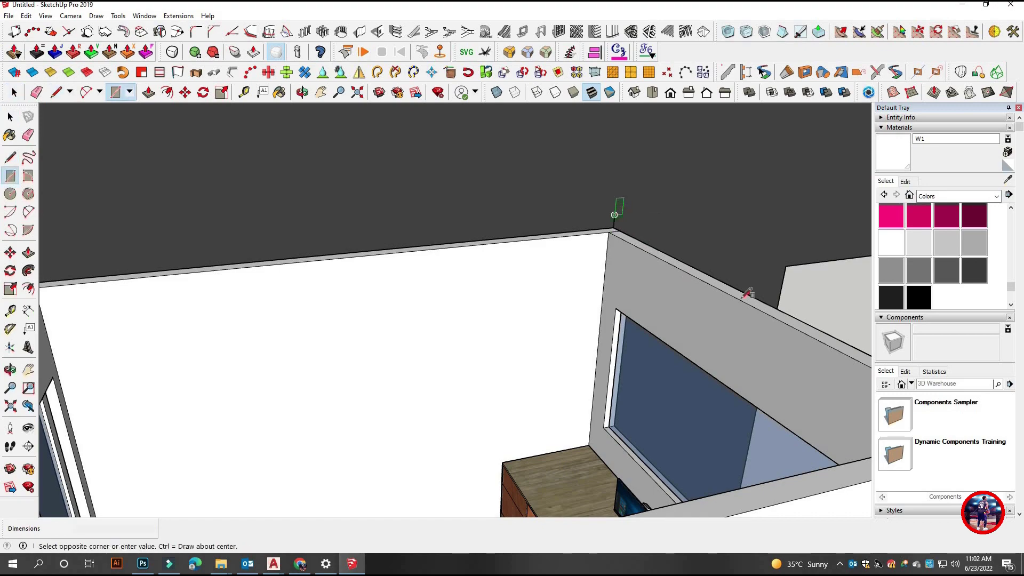
{"action": "scroll", "coordinate": [746, 293], "scroll_direction": "down", "scroll_amount": 3}
{"action": "key", "text": "space"}
{"action": "left_click_drag", "start_coordinate": [263, 415], "coordinate": [247, 429]}
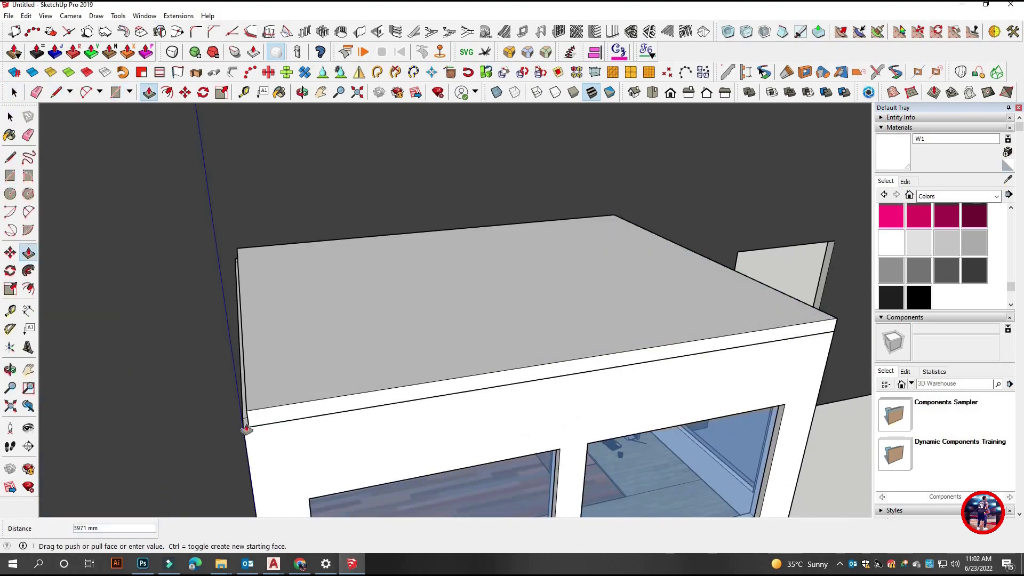
{"action": "scroll", "coordinate": [332, 319], "scroll_direction": "down", "scroll_amount": 3}
{"action": "key", "text": "space"}
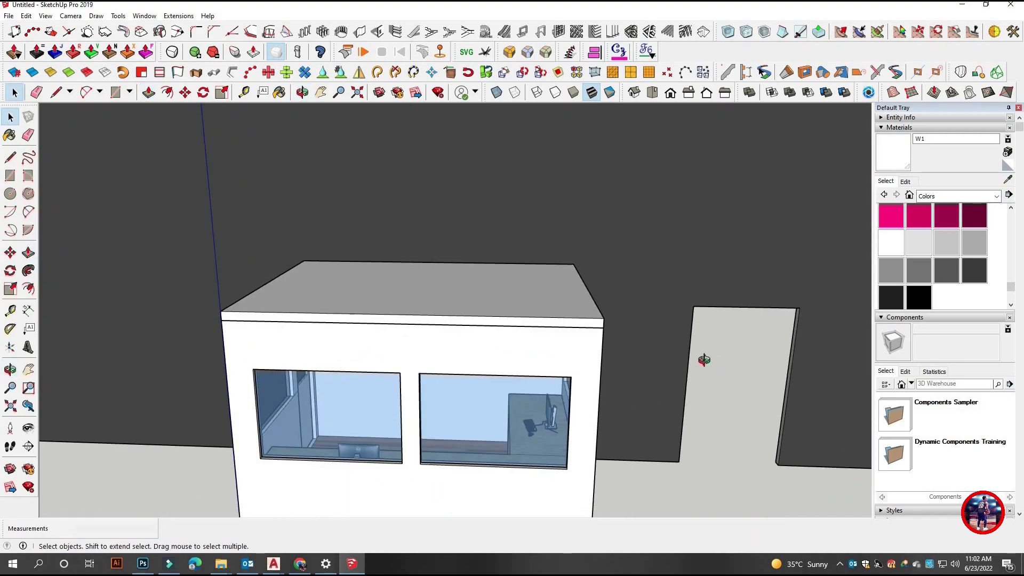
- Paint the roof slab dark grey with Color M07
{"action": "middle_click_drag", "start_coordinate": [708, 358], "coordinate": [928, 279]}
{"action": "left_click", "coordinate": [928, 279]}
{"action": "left_click", "coordinate": [451, 307]}
{"action": "scroll", "coordinate": [516, 304], "scroll_direction": "up", "scroll_amount": 2}
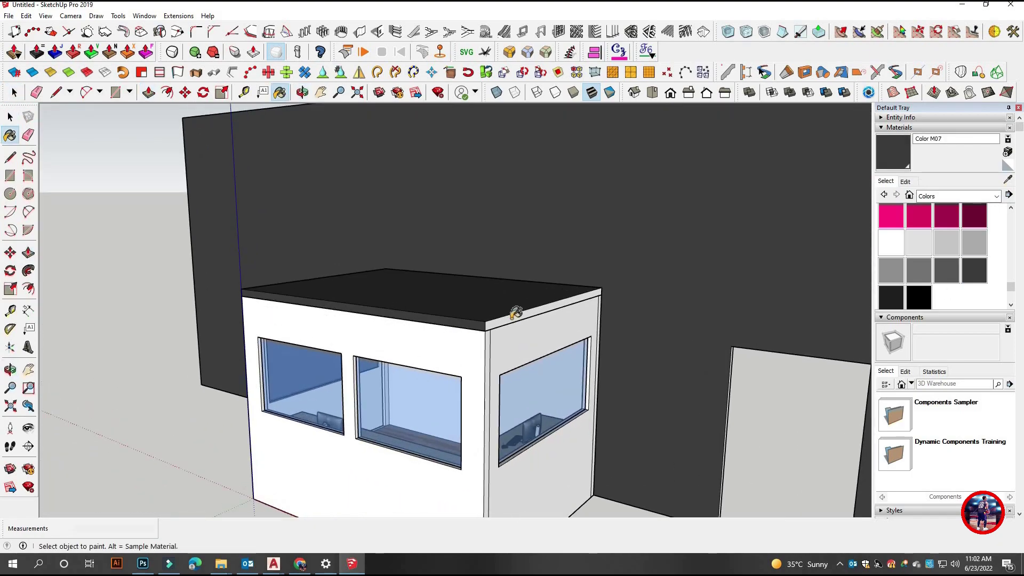
{"action": "middle_click_drag", "start_coordinate": [517, 304], "coordinate": [487, 240]}
{"action": "scroll", "coordinate": [425, 326], "scroll_direction": "up", "scroll_amount": 3}
{"action": "middle_click_drag", "start_coordinate": [425, 326], "coordinate": [387, 289]}
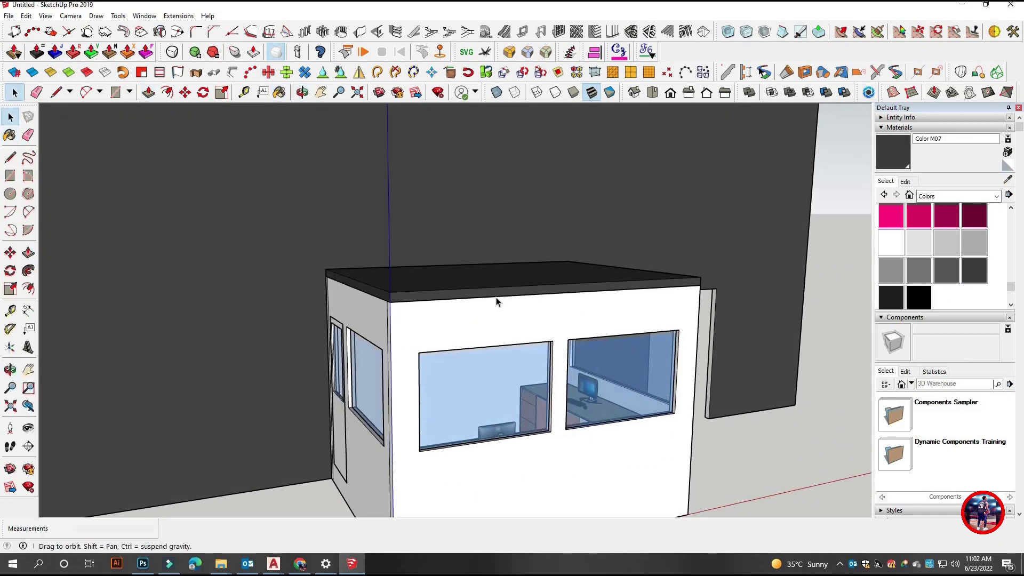
- Select the roof, view its context options, then orbit around to the booth's door side
{"action": "middle_click_drag", "start_coordinate": [496, 302], "coordinate": [373, 240]}
{"action": "key", "text": "space"}
{"action": "left_click_drag", "start_coordinate": [240, 205], "coordinate": [693, 315]}
{"action": "right_click", "coordinate": [591, 308]}
{"action": "left_click", "coordinate": [693, 310]}
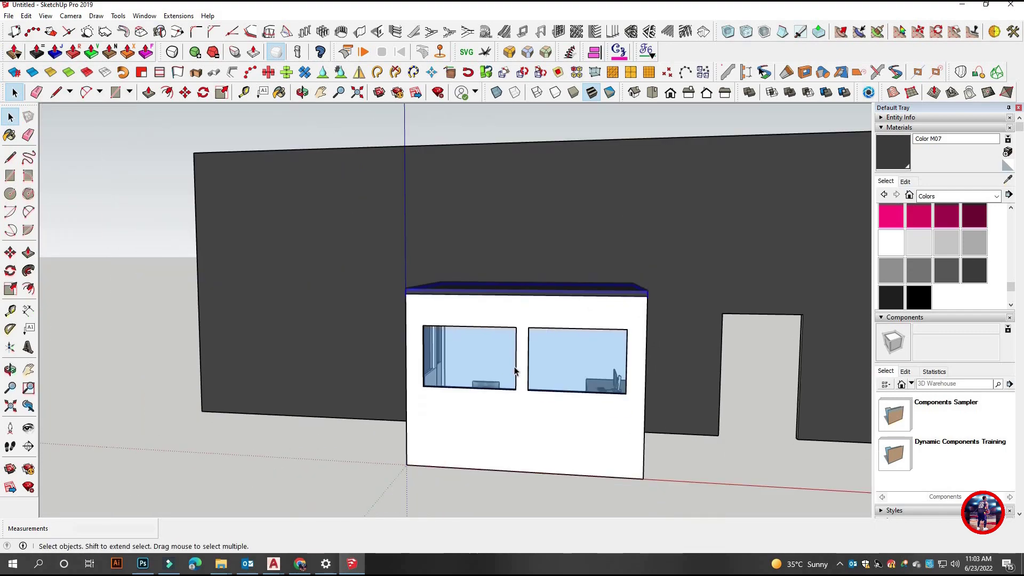
{"action": "middle_click_drag", "start_coordinate": [515, 371], "coordinate": [401, 389]}
{"action": "scroll", "coordinate": [517, 342], "scroll_direction": "up", "scroll_amount": 1}
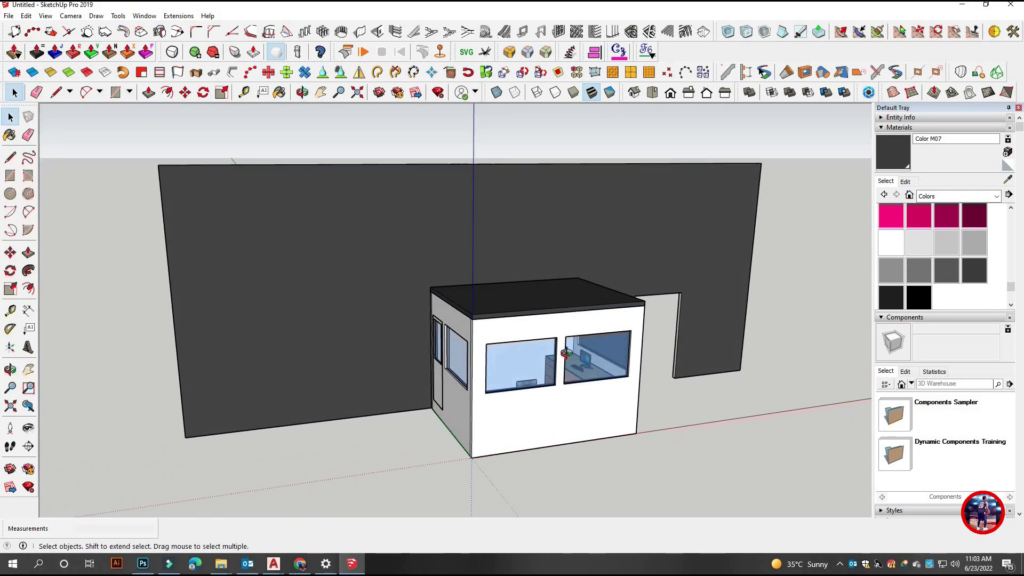
{"action": "middle_click_drag", "start_coordinate": [565, 353], "coordinate": [526, 322]}
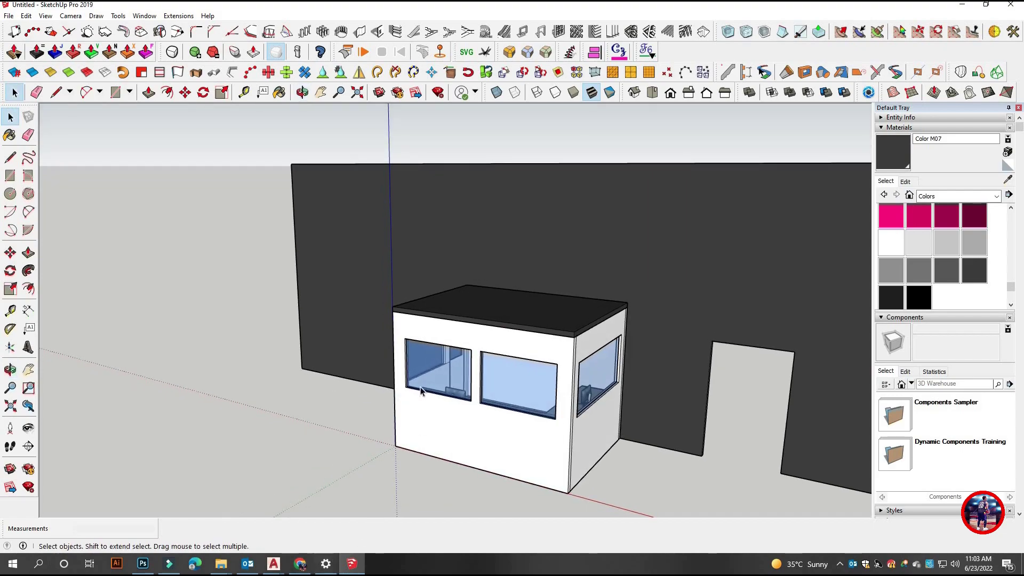
{"action": "scroll", "coordinate": [512, 433], "scroll_direction": "down", "scroll_amount": 2}
{"action": "mouse_move", "coordinate": [494, 434]}
{"action": "middle_mouse_down"}
{"action": "mouse_move", "coordinate": [432, 382]}
{"action": "mouse_move", "coordinate": [490, 411]}
{"action": "mouse_move", "coordinate": [433, 412]}
{"action": "middle_mouse_up"}
{"action": "scroll", "coordinate": [492, 412], "scroll_direction": "up", "scroll_amount": 2}
{"action": "scroll", "coordinate": [433, 413], "scroll_direction": "up", "scroll_amount": 3}
- Draw a floor rectangle at the booth door and raise it into a 150 mm step
{"action": "scroll", "coordinate": [407, 416], "scroll_direction": "up", "scroll_amount": 2}
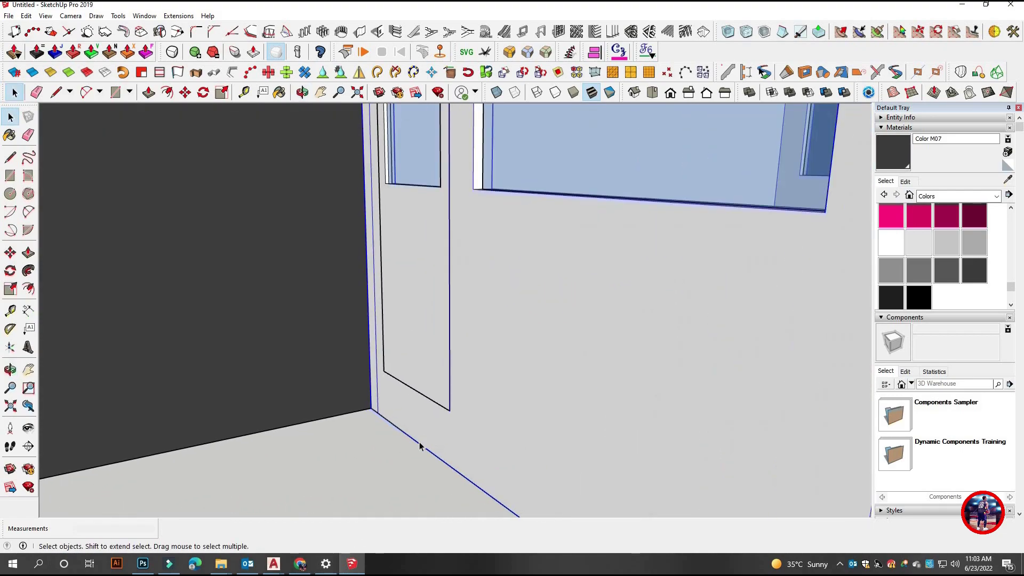
{"action": "scroll", "coordinate": [419, 448], "scroll_direction": "up", "scroll_amount": 1}
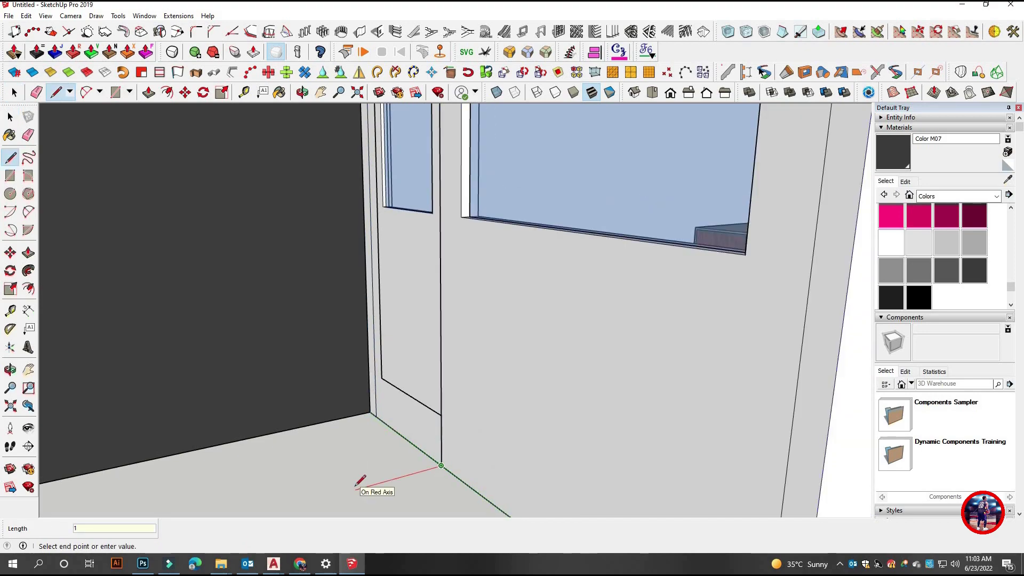
{"action": "key", "text": "space"}
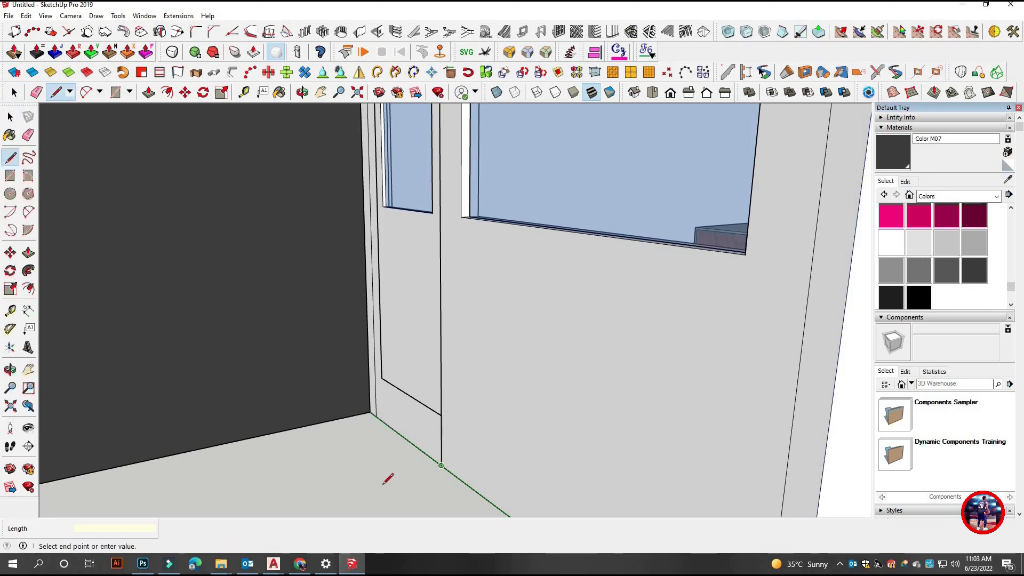
{"action": "type", "text": "30"}
{"action": "key", "text": "Return"}
{"action": "key", "text": "space"}
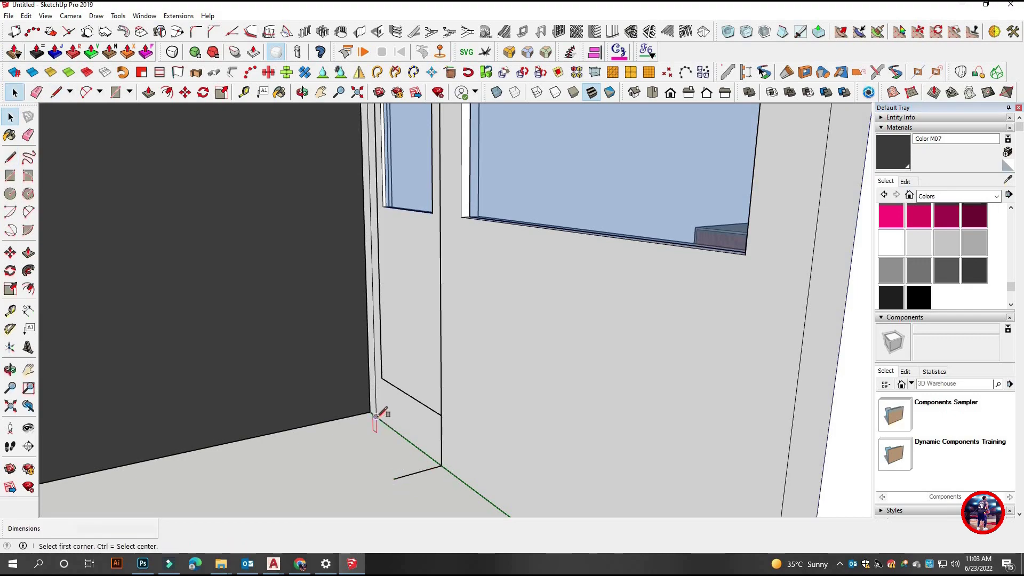
{"action": "left_click", "coordinate": [376, 415]}
{"action": "left_click", "coordinate": [395, 478]}
{"action": "key", "text": "p"}
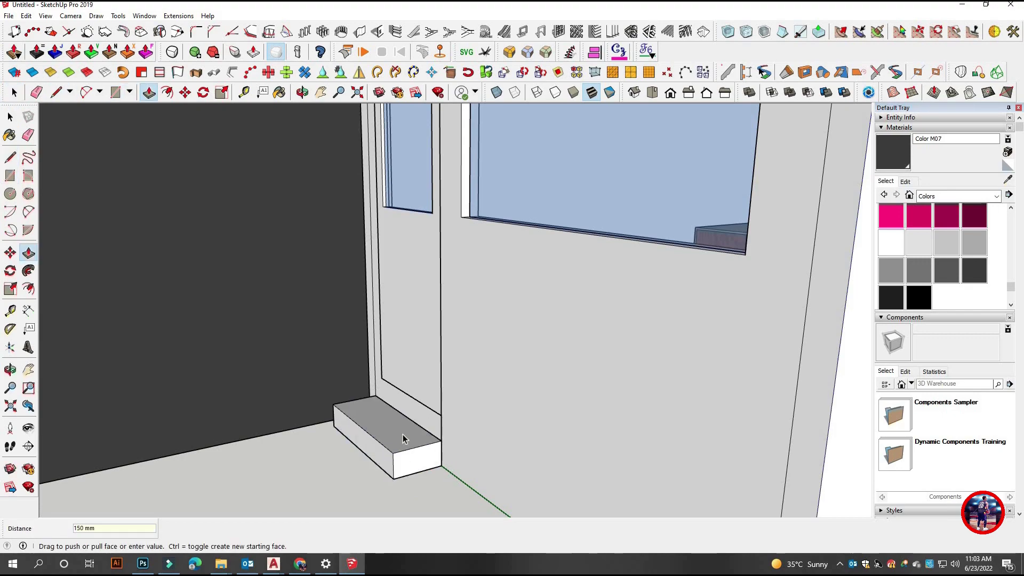
{"action": "left_click", "coordinate": [404, 439]}
{"action": "key", "text": "space"}
{"action": "scroll", "coordinate": [489, 443], "scroll_direction": "down", "scroll_amount": 5}
{"action": "mouse_move", "coordinate": [536, 450]}
{"action": "middle_mouse_down"}
{"action": "mouse_move", "coordinate": [487, 428]}
{"action": "mouse_move", "coordinate": [480, 441]}
{"action": "mouse_move", "coordinate": [462, 439]}
{"action": "middle_mouse_up"}
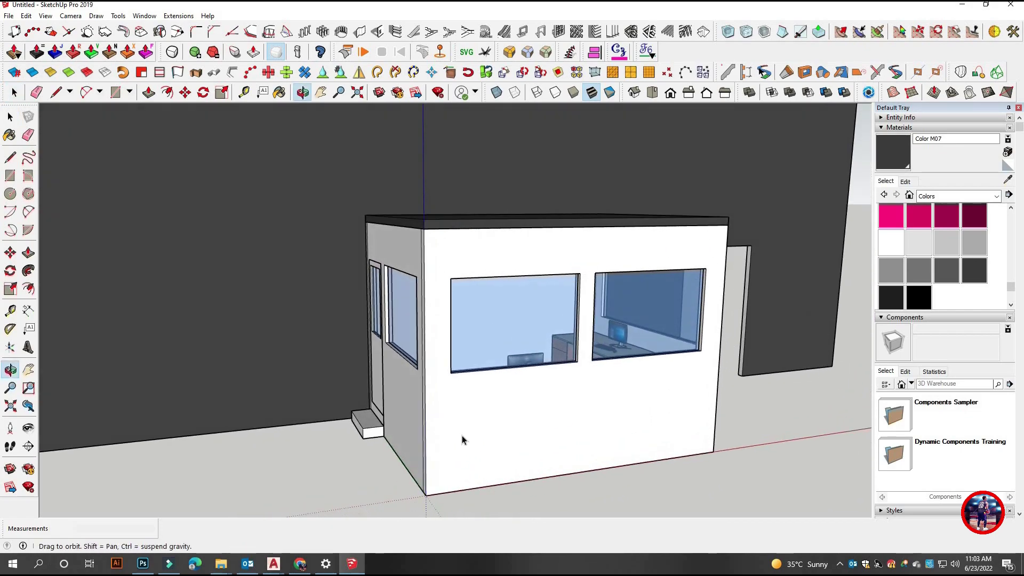
- Search 3D Warehouse for 'human body', refine it to 'human', and maximise the window
{"action": "left_click", "coordinate": [390, 93]}
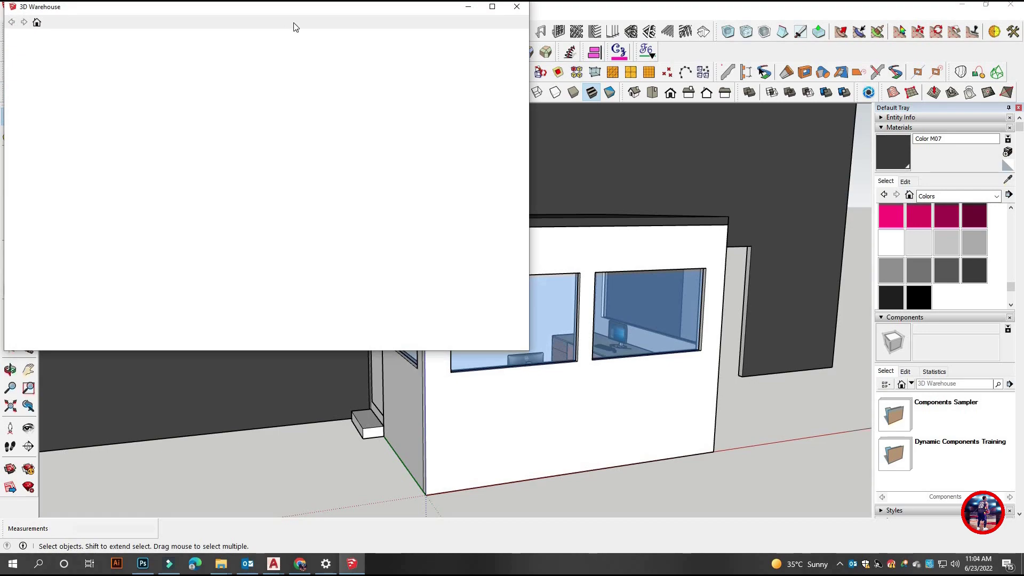
{"action": "double_click", "coordinate": [268, 45]}
{"action": "type", "text": "human"}
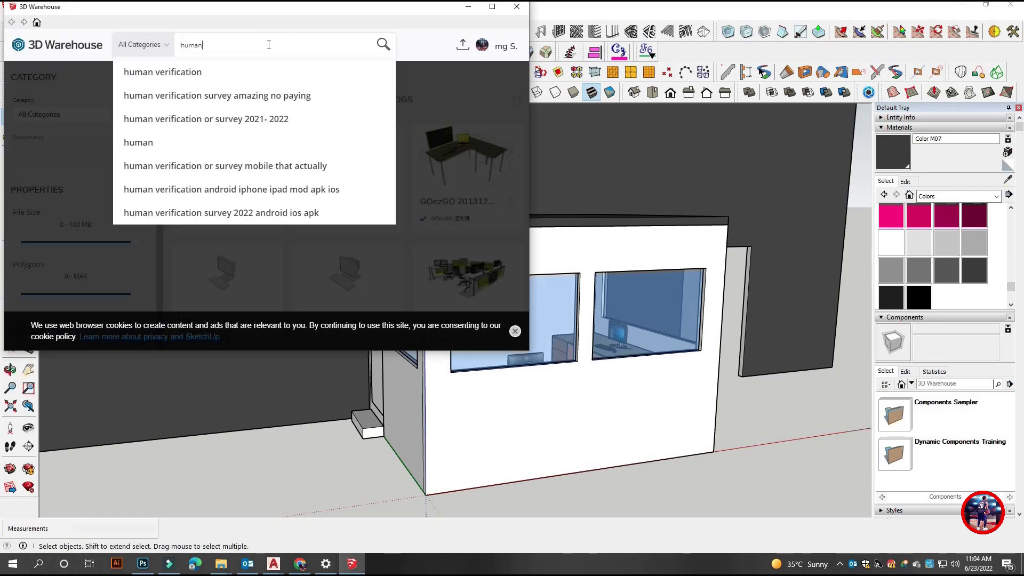
{"action": "type", "text": " body"}
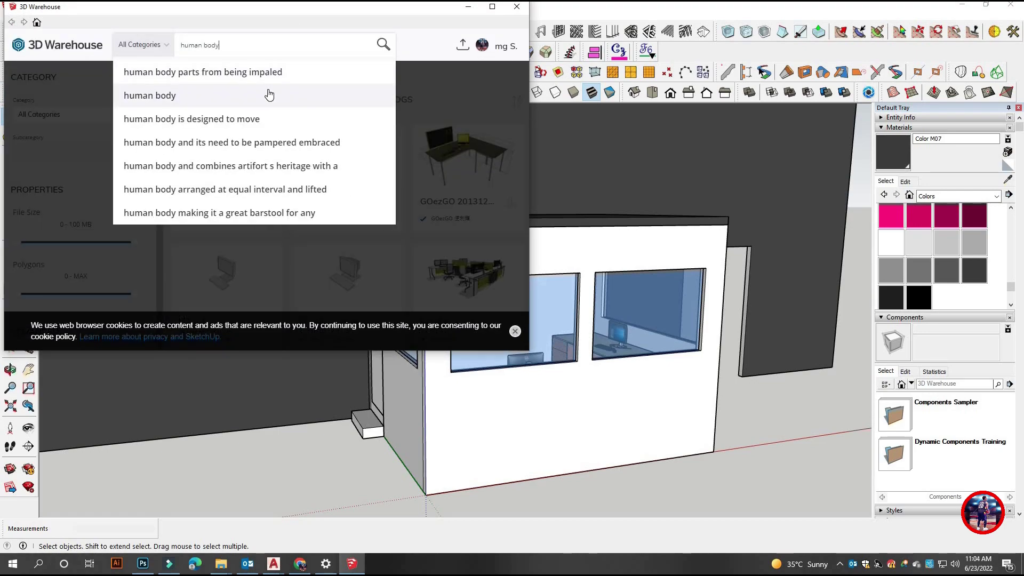
{"action": "left_click", "coordinate": [268, 91]}
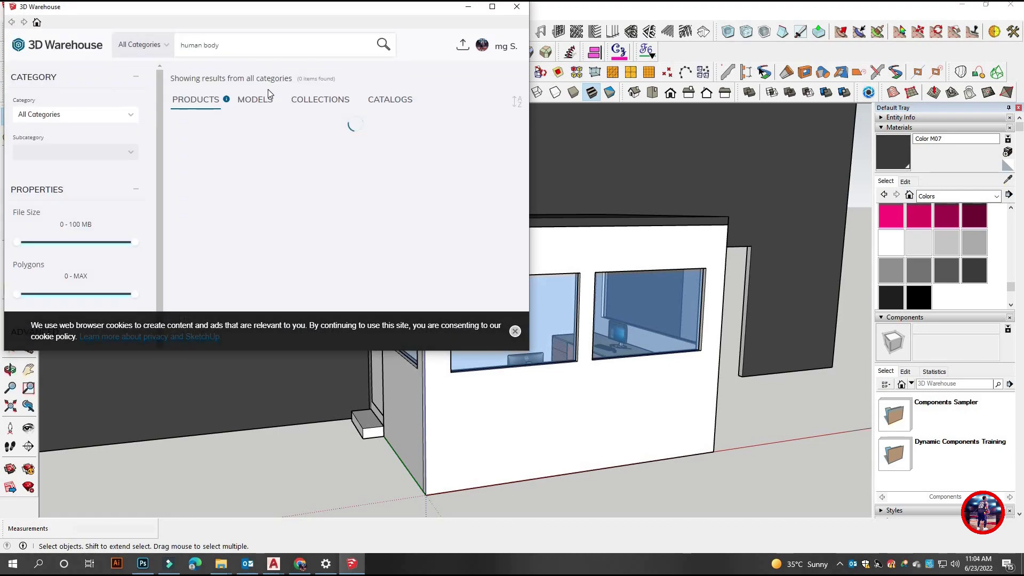
{"action": "left_click", "coordinate": [230, 44]}
{"action": "key", "text": "BackSpace"}
{"action": "key", "text": "BackSpace"}
{"action": "key", "text": "BackSpace"}
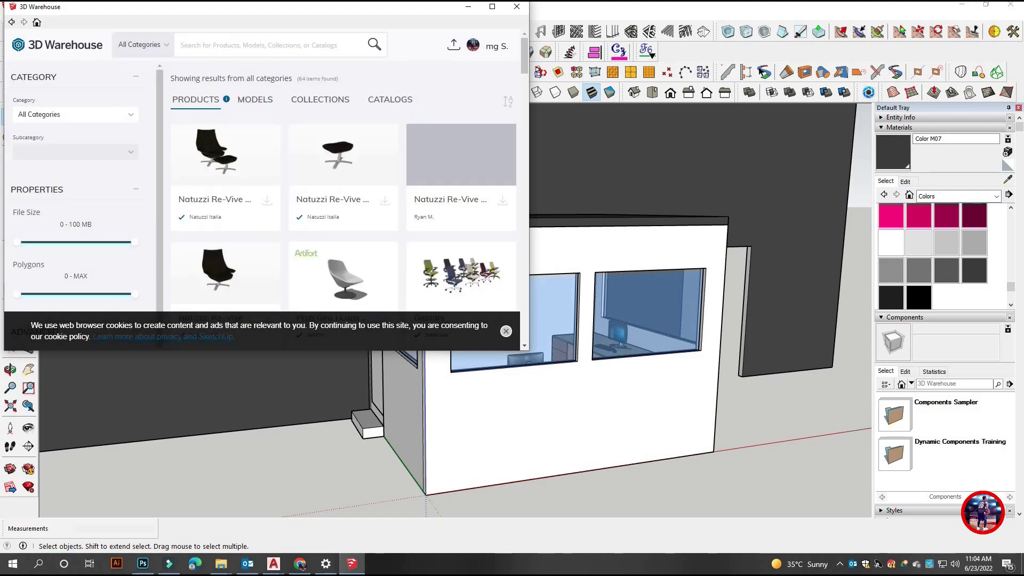
{"action": "type", "text": "human"}
{"action": "key", "text": "Return"}
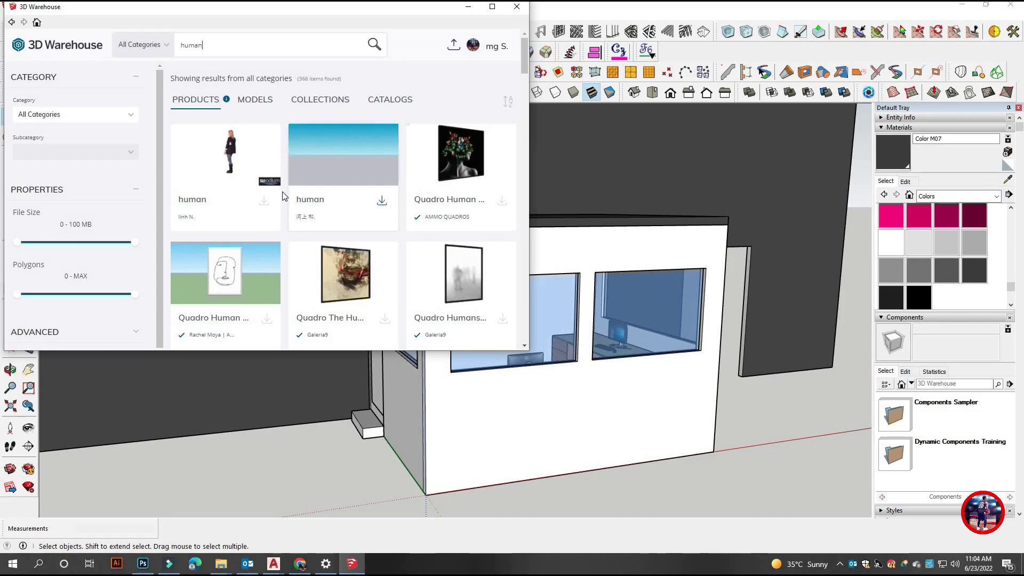
{"action": "left_click", "coordinate": [491, 7]}
- Download the standing woman figure from 3D Warehouse and place it in the model
{"action": "scroll", "coordinate": [621, 251], "scroll_direction": "down", "scroll_amount": 2}
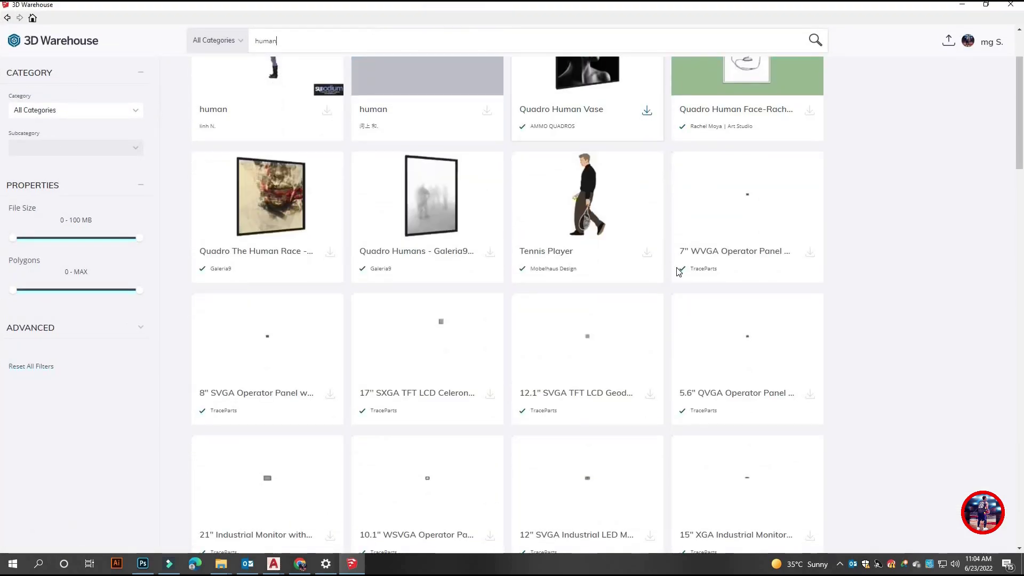
{"action": "scroll", "coordinate": [677, 270], "scroll_direction": "up", "scroll_amount": 2}
{"action": "left_click", "coordinate": [326, 220]}
{"action": "left_click", "coordinate": [469, 306]}
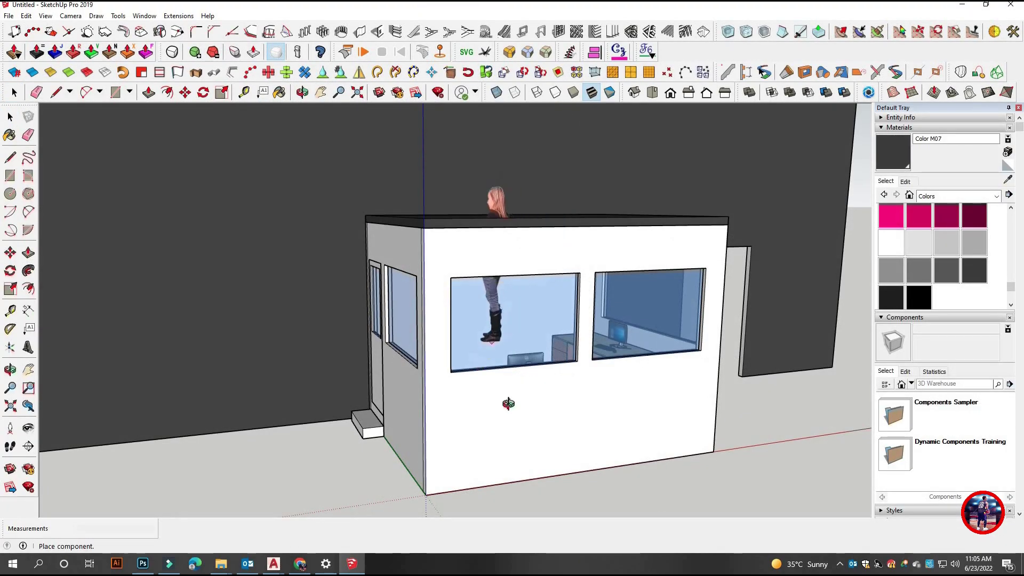
{"action": "middle_click_drag", "start_coordinate": [507, 402], "coordinate": [548, 279]}
{"action": "scroll", "coordinate": [520, 364], "scroll_direction": "up", "scroll_amount": 2}
{"action": "left_click", "coordinate": [520, 364]}
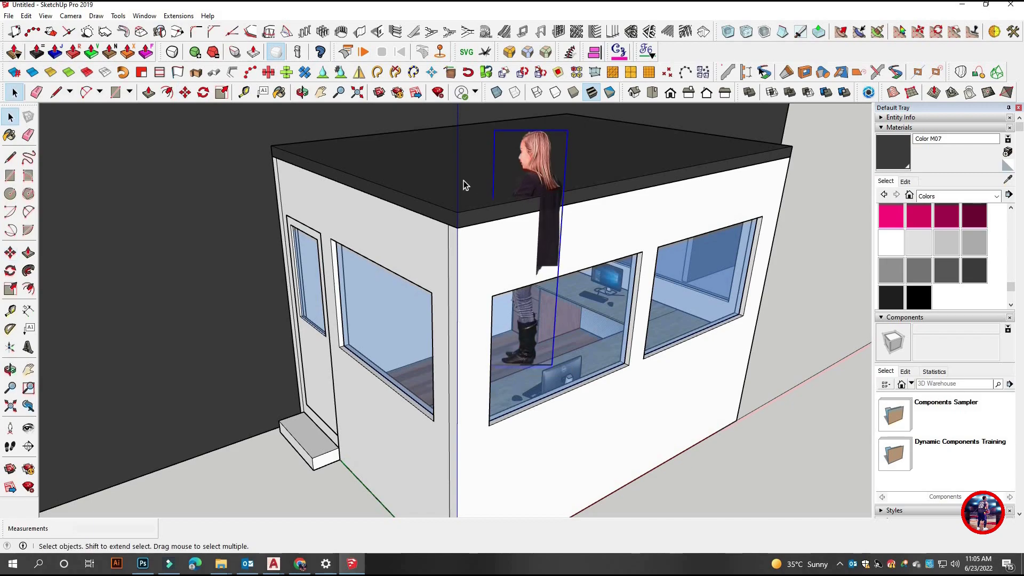
- Hide the roof to look down into the booth room
{"action": "right_click", "coordinate": [465, 181]}
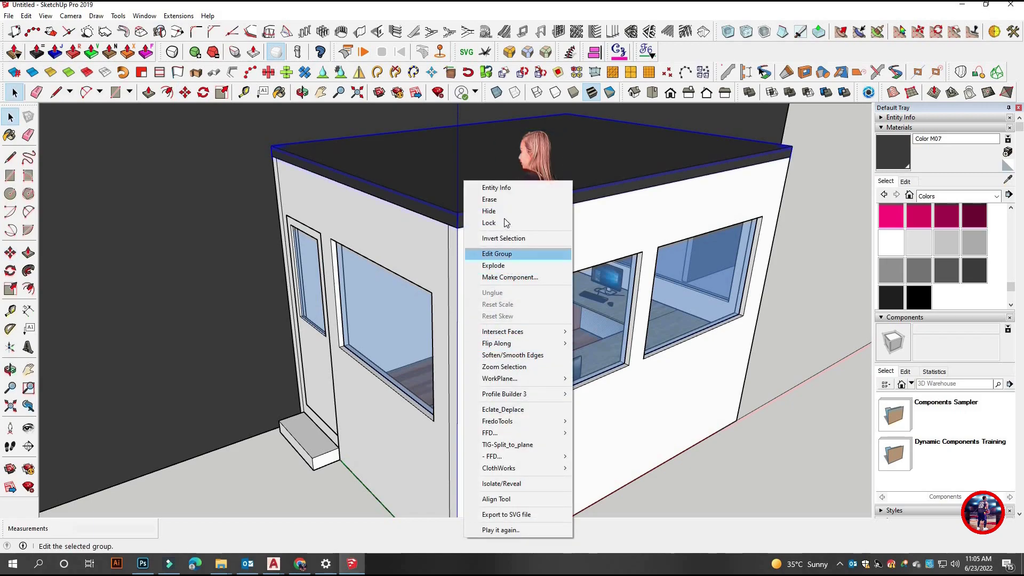
{"action": "left_click", "coordinate": [488, 211]}
{"action": "middle_click_drag", "start_coordinate": [488, 211], "coordinate": [691, 287]}
{"action": "scroll", "coordinate": [690, 287], "scroll_direction": "up", "scroll_amount": 3}
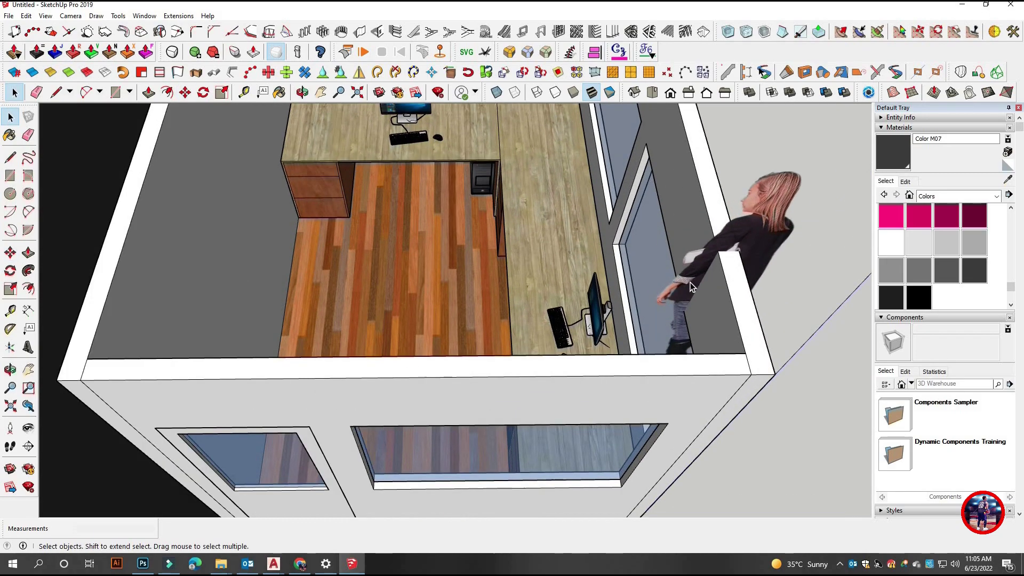
- Move the woman figure onto the floor inside, behind the front window
{"action": "key", "text": "m"}
{"action": "left_click", "coordinate": [665, 349]}
{"action": "middle_click_drag", "start_coordinate": [368, 320], "coordinate": [322, 478]}
{"action": "scroll", "coordinate": [293, 514], "scroll_direction": "down", "scroll_amount": 1}
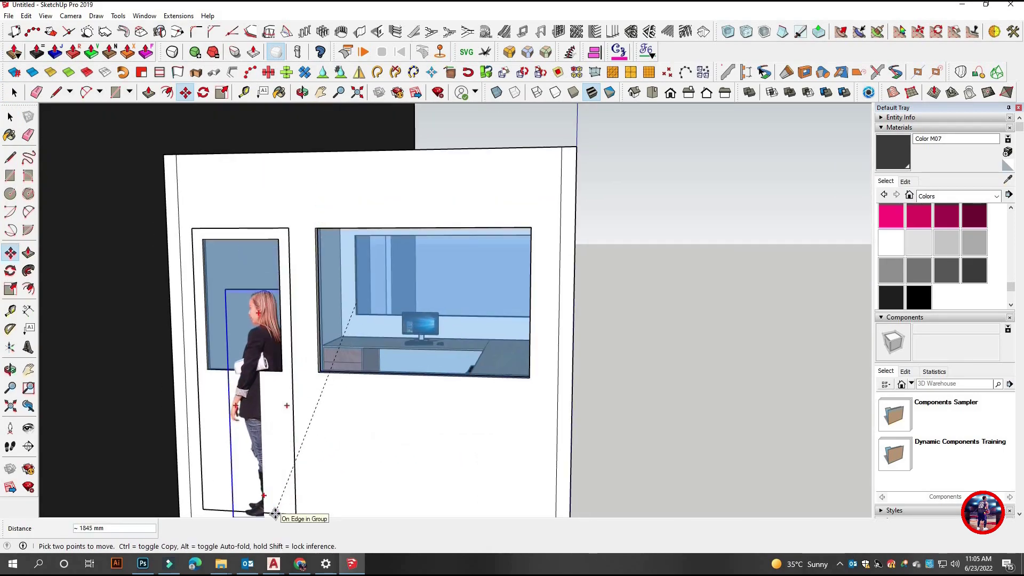
{"action": "scroll", "coordinate": [275, 513], "scroll_direction": "down", "scroll_amount": 1}
{"action": "middle_click_drag", "start_coordinate": [275, 513], "coordinate": [350, 336]}
{"action": "scroll", "coordinate": [350, 336], "scroll_direction": "up", "scroll_amount": 3}
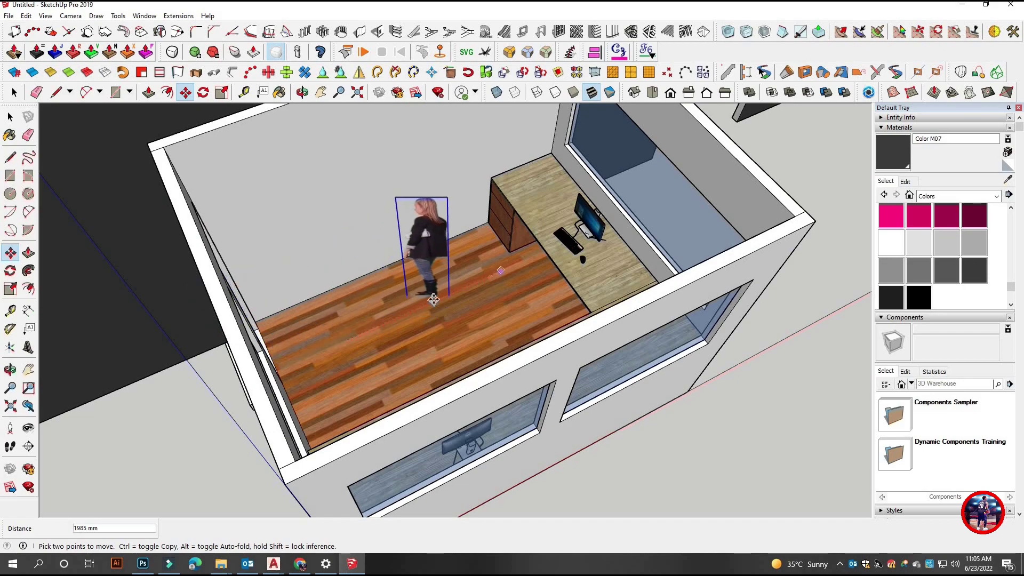
{"action": "middle_click_drag", "start_coordinate": [416, 204], "coordinate": [482, 324]}
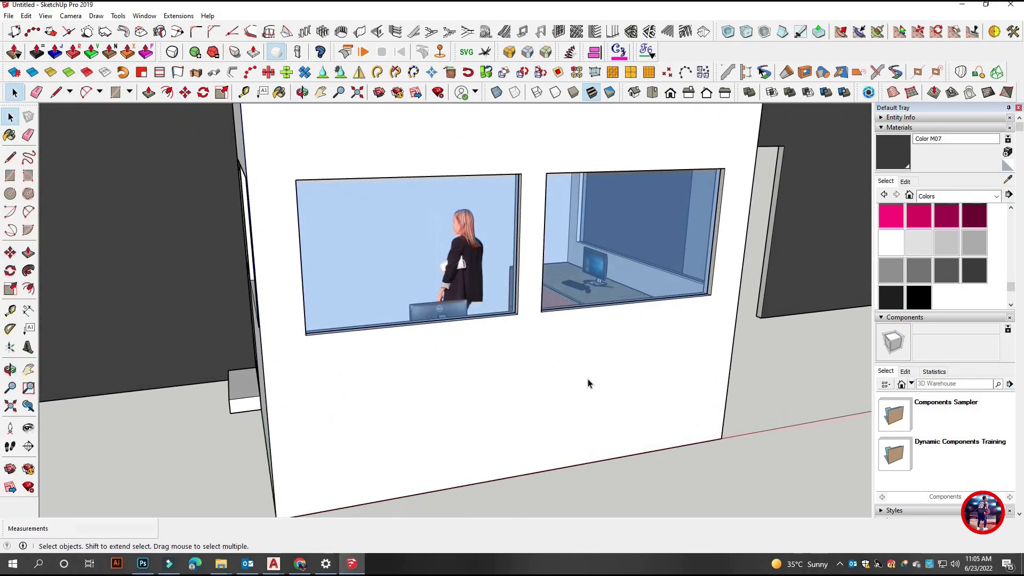
{"action": "mouse_move", "coordinate": [588, 384]}
{"action": "middle_mouse_down"}
{"action": "mouse_move", "coordinate": [517, 334]}
{"action": "mouse_move", "coordinate": [383, 312]}
{"action": "mouse_move", "coordinate": [380, 100]}
{"action": "middle_mouse_up"}
{"action": "key", "text": "space"}
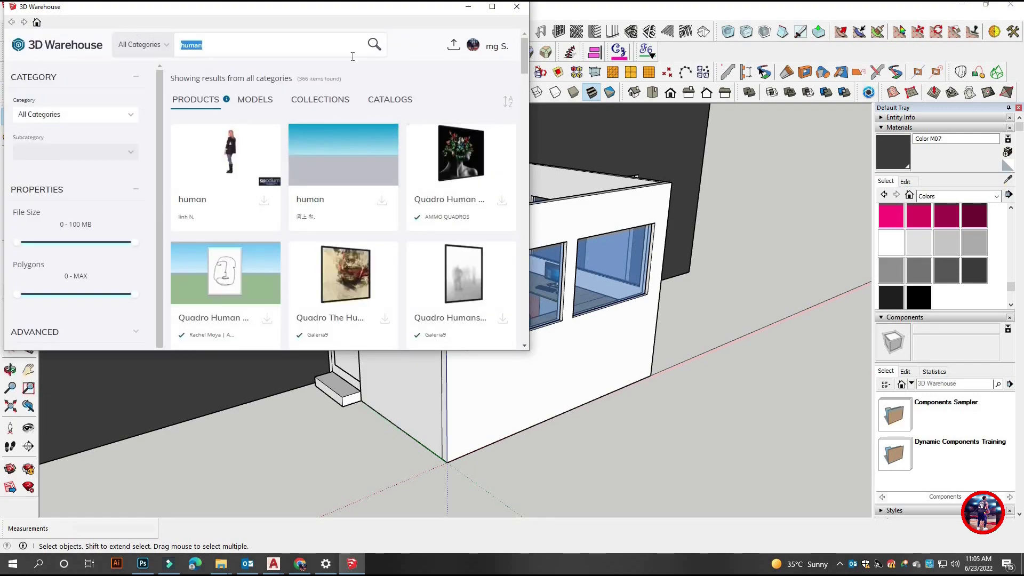
- Search 3D Warehouse for 'chair', download the first result, and place it in the room
{"action": "type", "text": "chair"}
{"action": "key", "text": "Return"}
{"action": "left_click", "coordinate": [249, 203]}
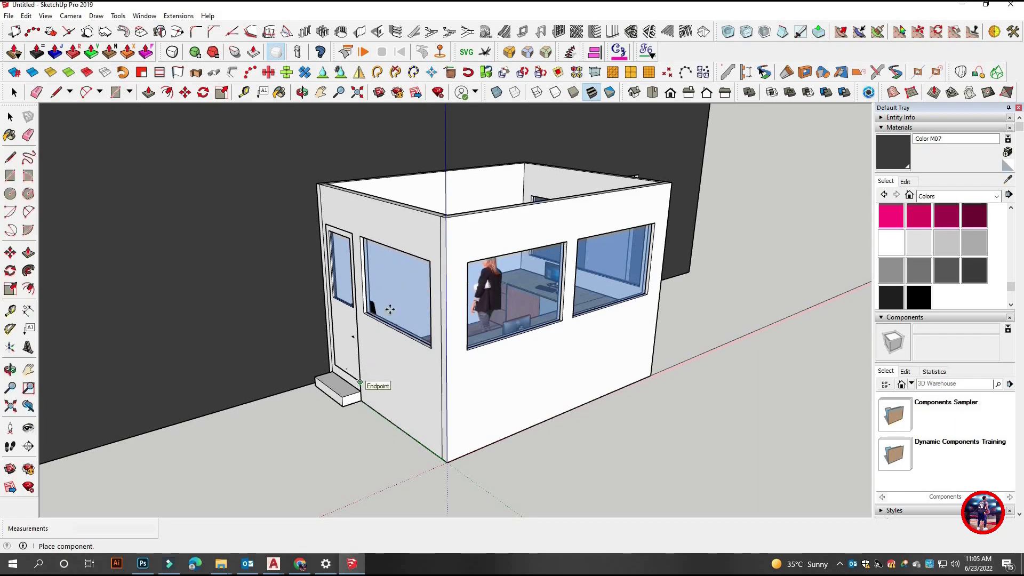
{"action": "left_click", "coordinate": [390, 309]}
{"action": "middle_click_drag", "start_coordinate": [389, 310], "coordinate": [418, 328]}
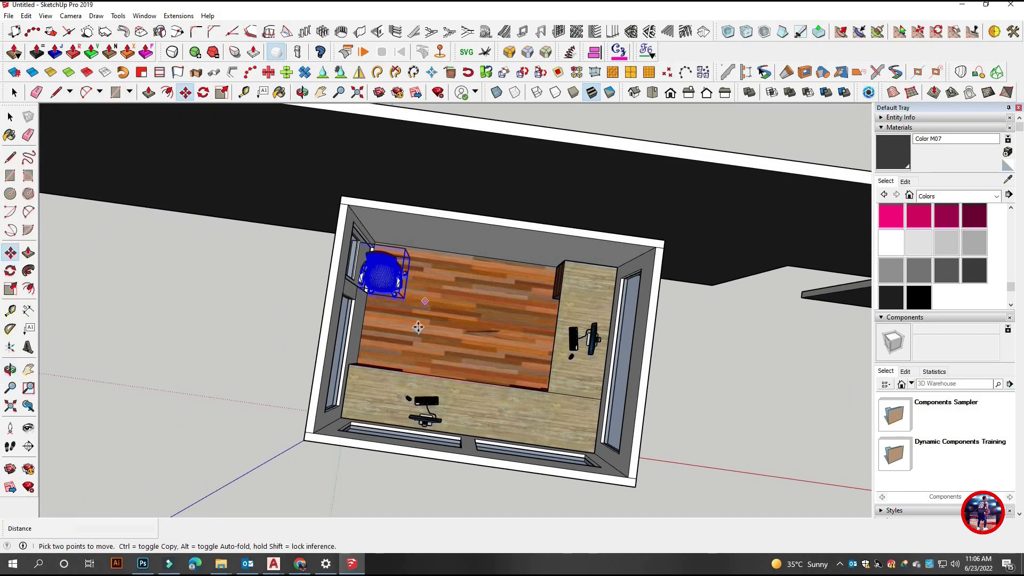
- Make a copy of the chair to the right and rotate the copy
{"action": "left_click", "coordinate": [424, 302]}
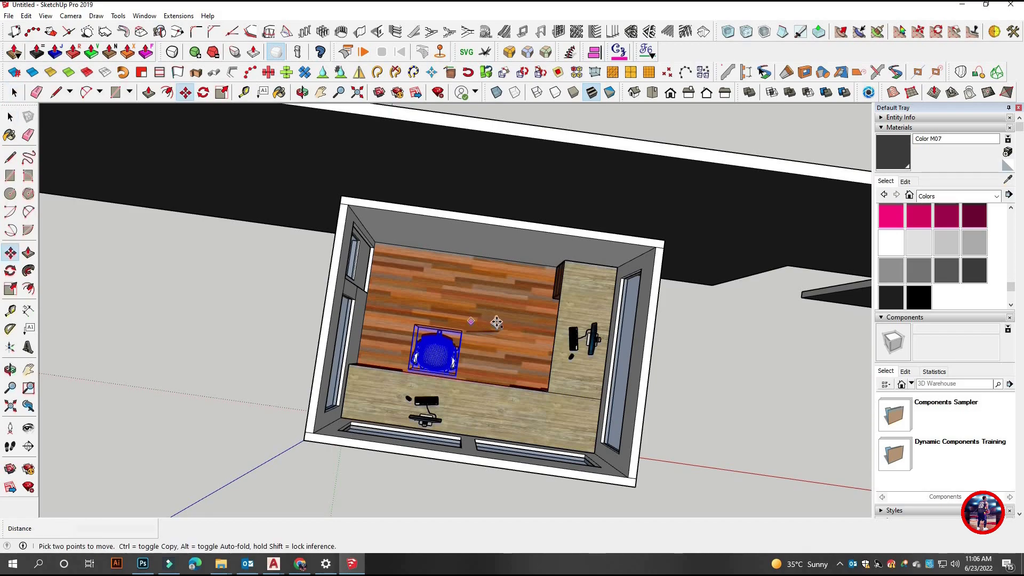
{"action": "key", "text": "ctrl"}
{"action": "left_click", "coordinate": [525, 328]}
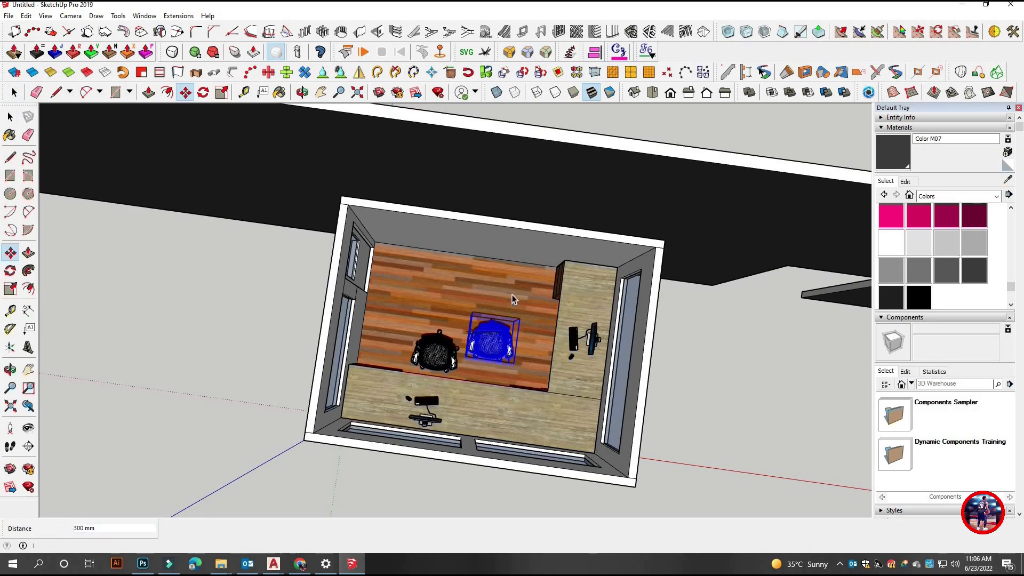
{"action": "key", "text": "space"}
{"action": "key", "text": "q"}
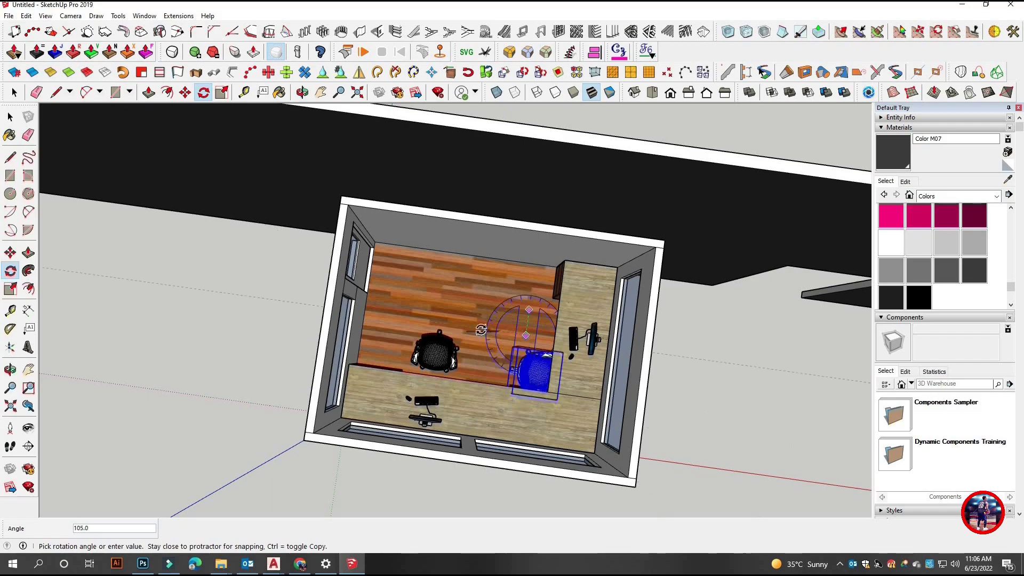
{"action": "left_click", "coordinate": [486, 318]}
- Place the rotated chair beside the side desk, then view the whole booth from outside
{"action": "key", "text": "space"}
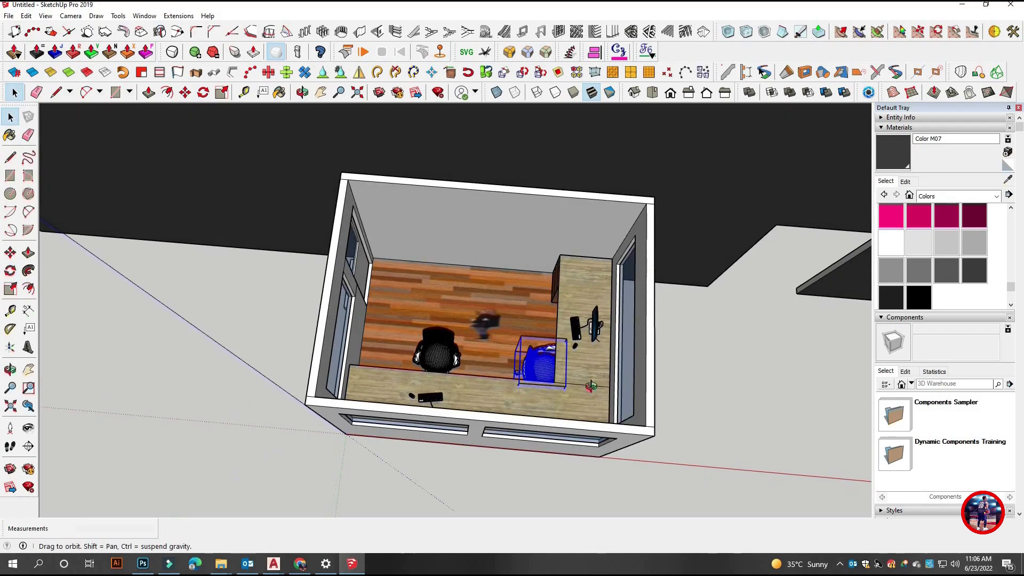
{"action": "middle_click_drag", "start_coordinate": [485, 318], "coordinate": [561, 277]}
{"action": "left_click", "coordinate": [496, 318]}
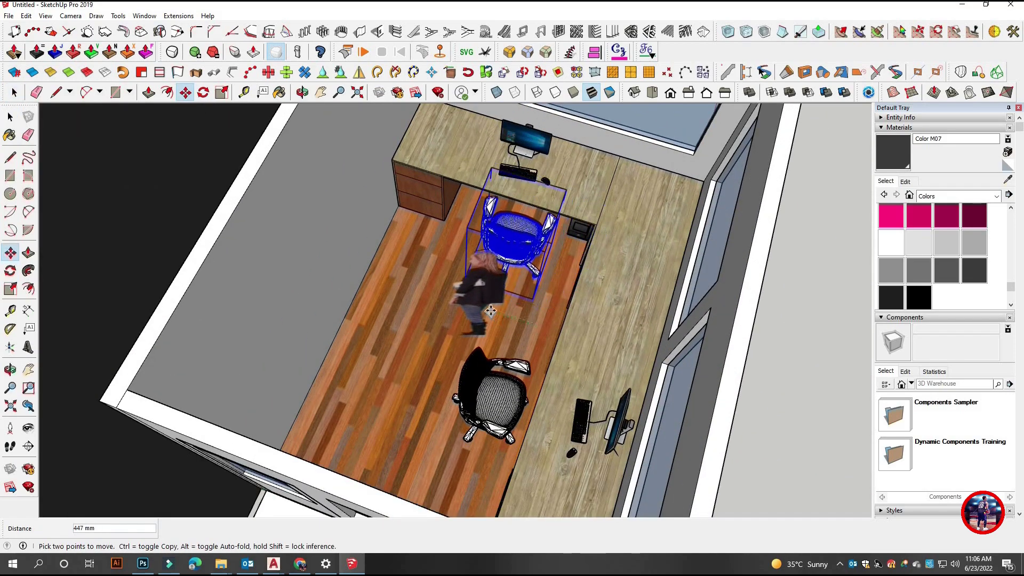
{"action": "left_click", "coordinate": [437, 301]}
{"action": "key", "text": "space"}
{"action": "mouse_move", "coordinate": [438, 302]}
{"action": "middle_mouse_down"}
{"action": "mouse_move", "coordinate": [677, 371]}
{"action": "mouse_move", "coordinate": [502, 312]}
{"action": "mouse_move", "coordinate": [606, 321]}
{"action": "middle_mouse_up"}
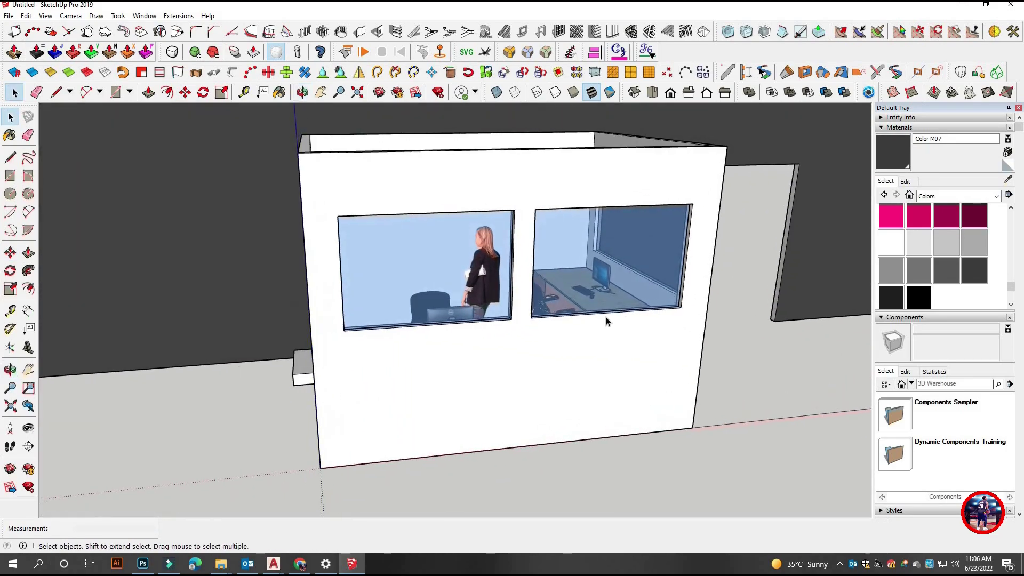
{"action": "left_click", "coordinate": [671, 94]}
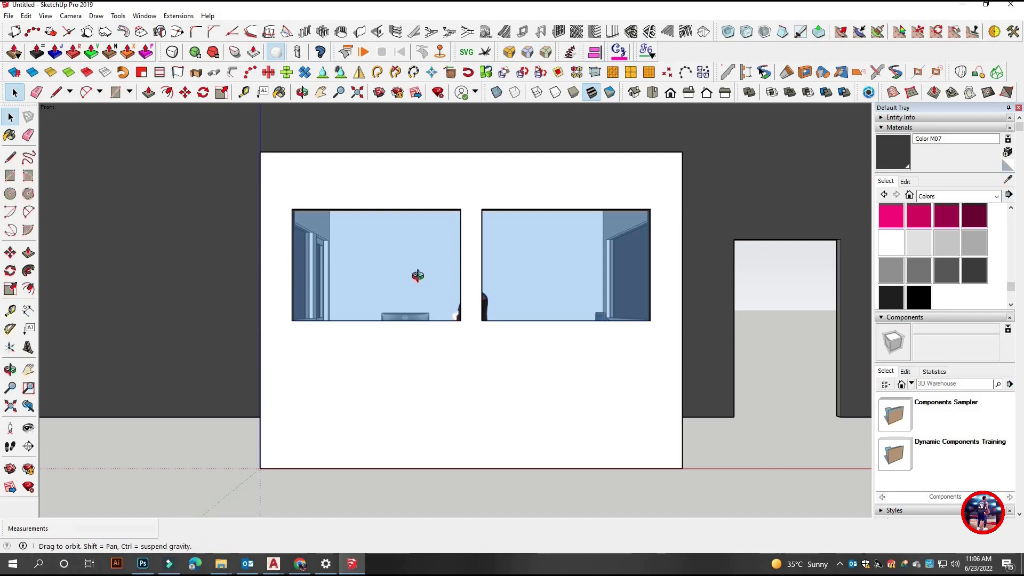
{"action": "middle_click_drag", "start_coordinate": [416, 274], "coordinate": [299, 160]}
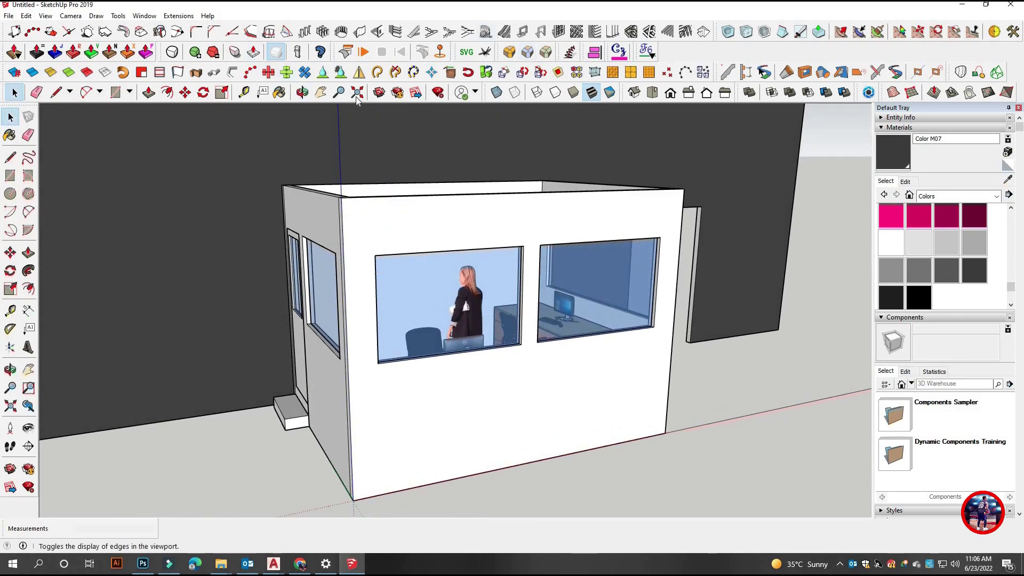
{"action": "left_click", "coordinate": [357, 93]}
{"action": "middle_click_drag", "start_coordinate": [530, 321], "coordinate": [480, 299]}
- Unhide the roof and orbit closer to a frontal angle on the booth
{"action": "left_click", "coordinate": [44, 16]}
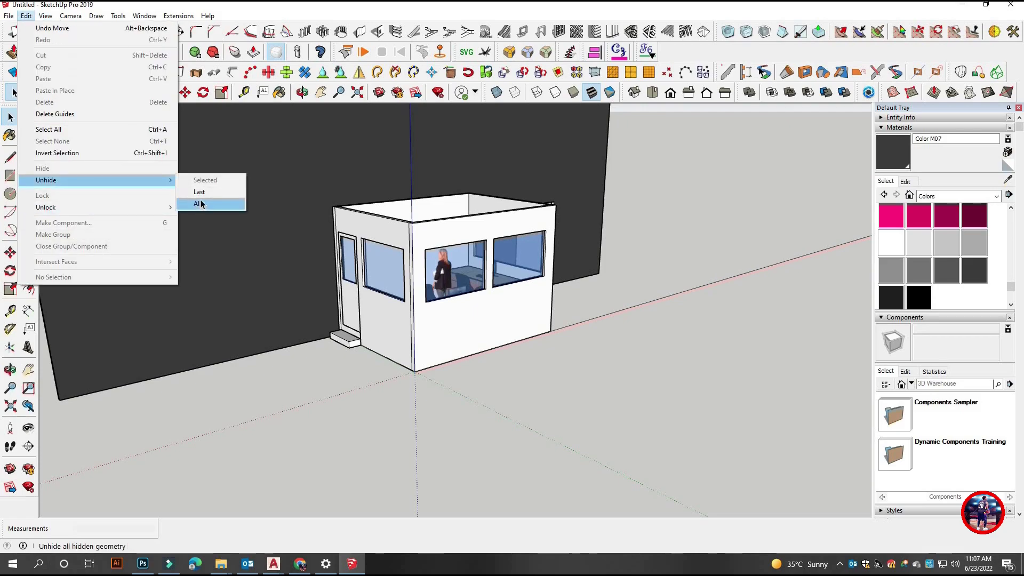
{"action": "left_click", "coordinate": [201, 204]}
{"action": "middle_click_drag", "start_coordinate": [463, 265], "coordinate": [718, 100]}
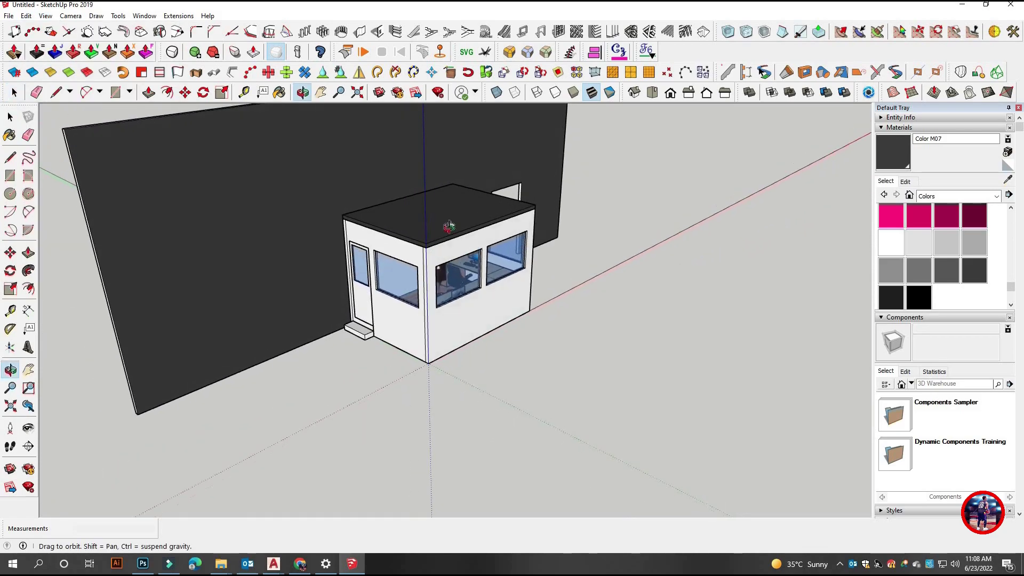
{"action": "middle_click_drag", "start_coordinate": [618, 149], "coordinate": [532, 292]}
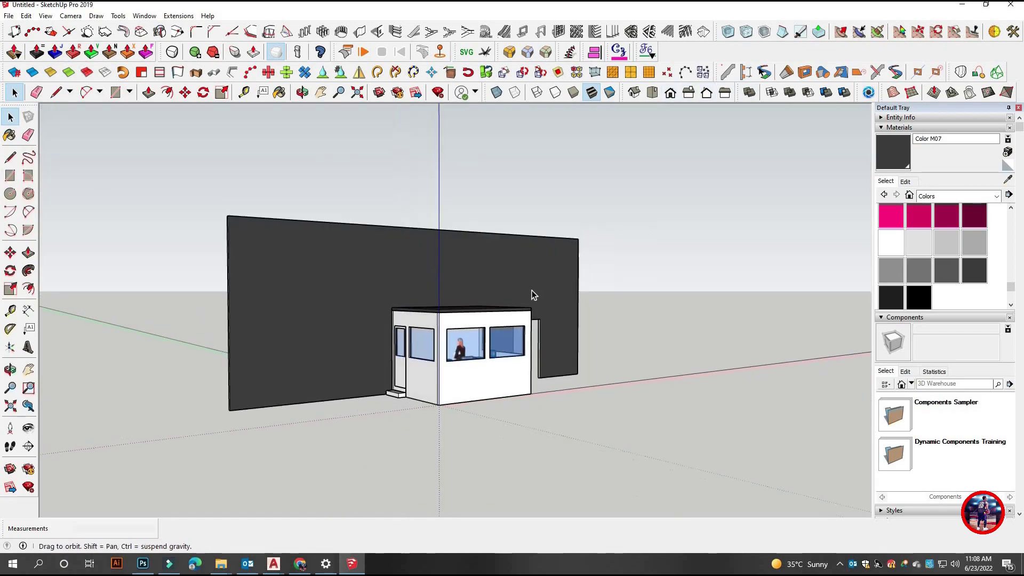
{"action": "scroll", "coordinate": [532, 292], "scroll_direction": "up", "scroll_amount": 5}
- Frame a close corner view of the booth and bring up the scene animation options
{"action": "mouse_move", "coordinate": [479, 319]}
{"action": "middle_mouse_down"}
{"action": "mouse_move", "coordinate": [407, 386]}
{"action": "mouse_move", "coordinate": [611, 224]}
{"action": "middle_mouse_up"}
{"action": "scroll", "coordinate": [429, 363], "scroll_direction": "up", "scroll_amount": 2}
{"action": "scroll", "coordinate": [429, 363], "scroll_direction": "down", "scroll_amount": 1}
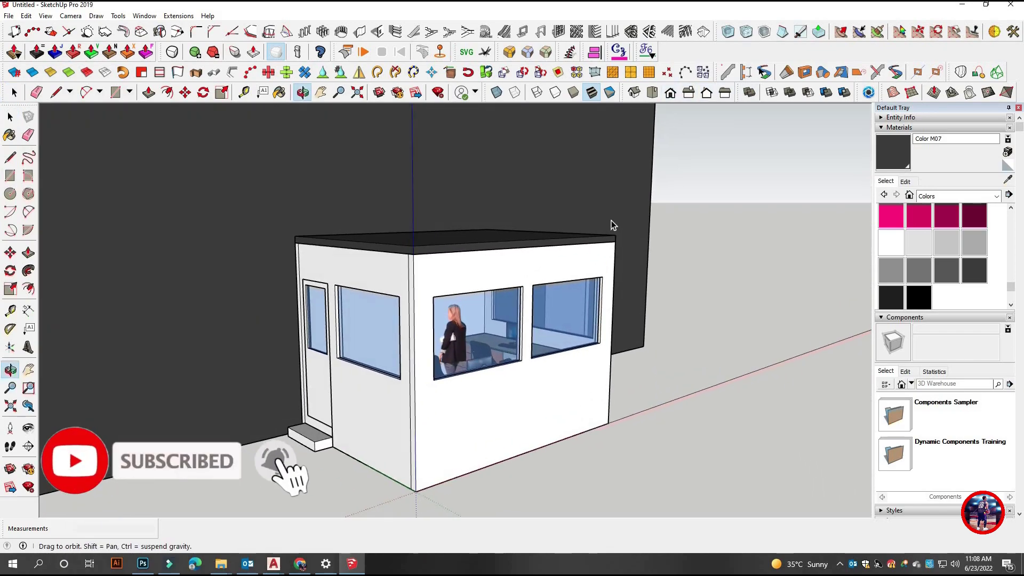
{"action": "mouse_move", "coordinate": [588, 163]}
{"action": "middle_mouse_down"}
{"action": "mouse_move", "coordinate": [362, 377]}
{"action": "mouse_move", "coordinate": [416, 363]}
{"action": "mouse_move", "coordinate": [401, 371]}
{"action": "middle_mouse_up"}
{"action": "scroll", "coordinate": [361, 377], "scroll_direction": "down", "scroll_amount": 3}
{"action": "scroll", "coordinate": [361, 377], "scroll_direction": "up", "scroll_amount": 2}
{"action": "scroll", "coordinate": [401, 371], "scroll_direction": "up", "scroll_amount": 1}
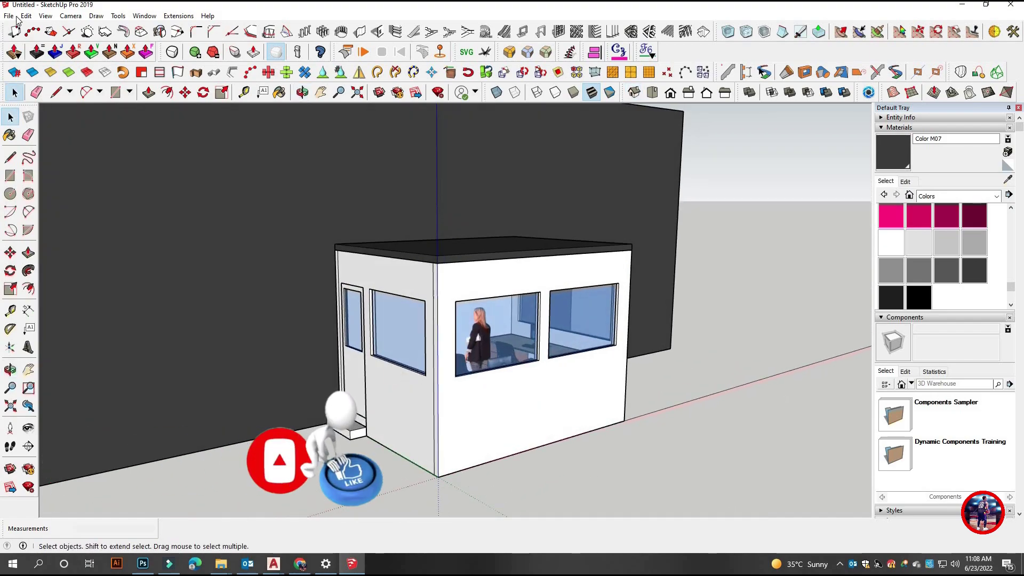
{"action": "left_click", "coordinate": [45, 16]}
- Save the current view as Scene 1, then frame the booth's front-right side
{"action": "left_click", "coordinate": [46, 16]}
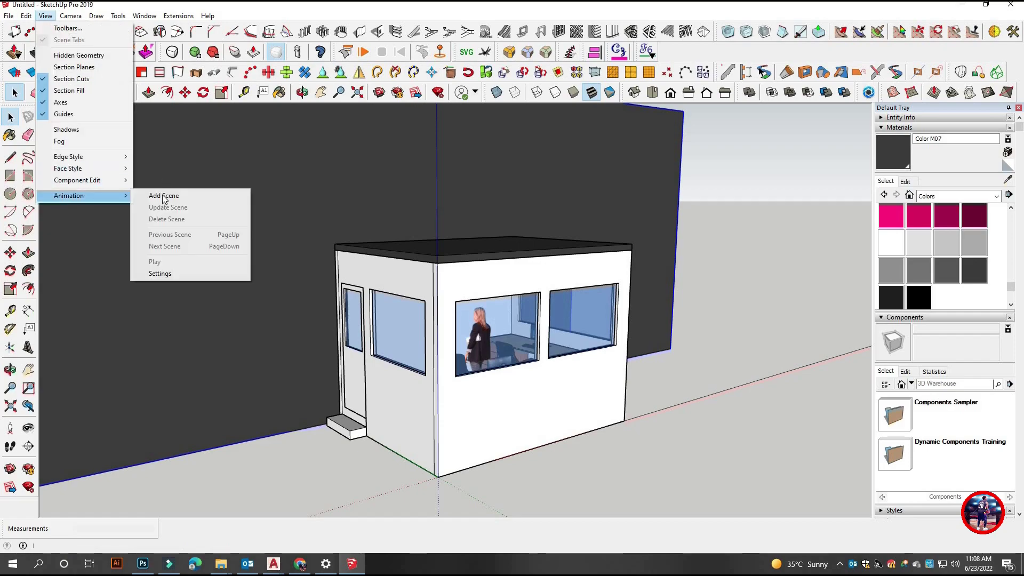
{"action": "left_click", "coordinate": [160, 194]}
{"action": "left_click", "coordinate": [670, 93]}
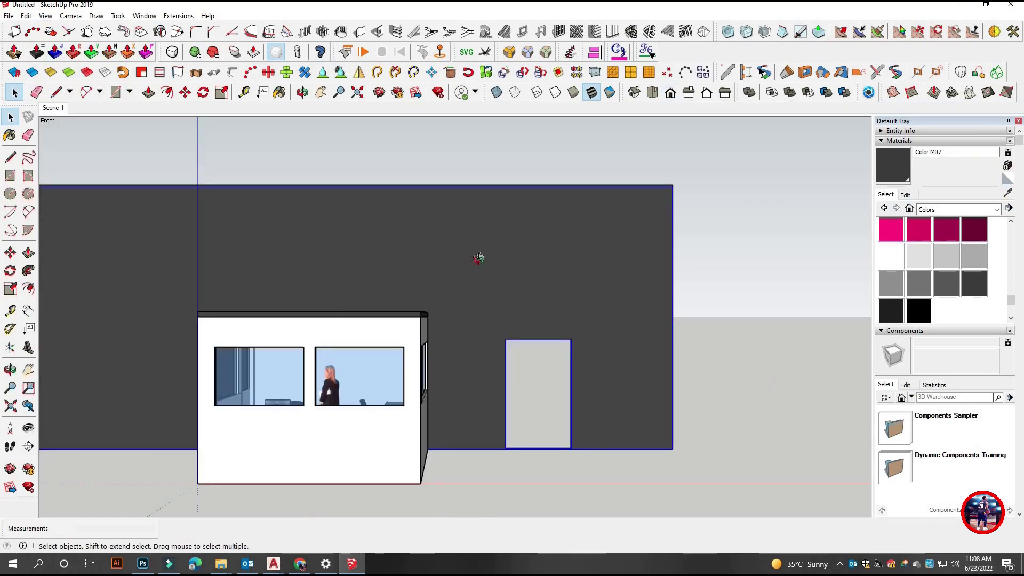
{"action": "middle_click_drag", "start_coordinate": [479, 258], "coordinate": [552, 251]}
{"action": "left_click", "coordinate": [675, 95]}
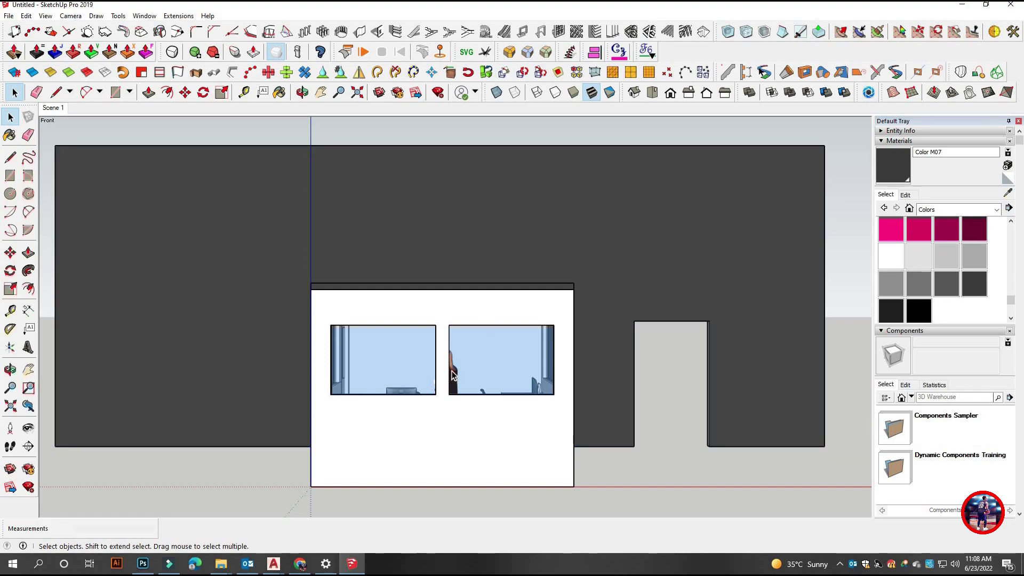
{"action": "mouse_move", "coordinate": [638, 433]}
{"action": "middle_mouse_down"}
{"action": "mouse_move", "coordinate": [421, 282]}
{"action": "mouse_move", "coordinate": [527, 312]}
{"action": "middle_mouse_up"}
{"action": "scroll", "coordinate": [539, 375], "scroll_direction": "up", "scroll_amount": 2}
{"action": "scroll", "coordinate": [539, 376], "scroll_direction": "up", "scroll_amount": 3}
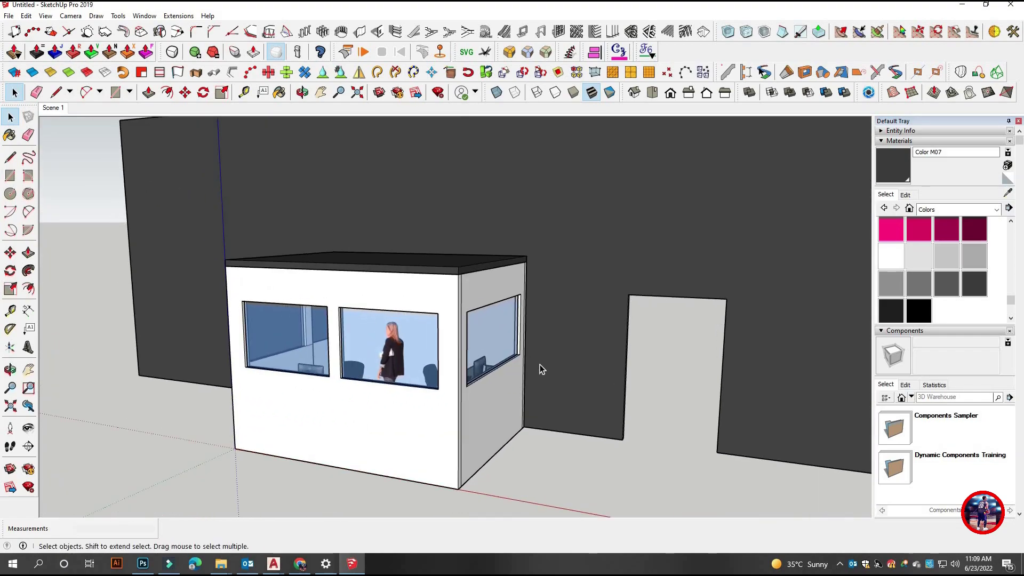
{"action": "scroll", "coordinate": [540, 368], "scroll_direction": "up", "scroll_amount": 1}
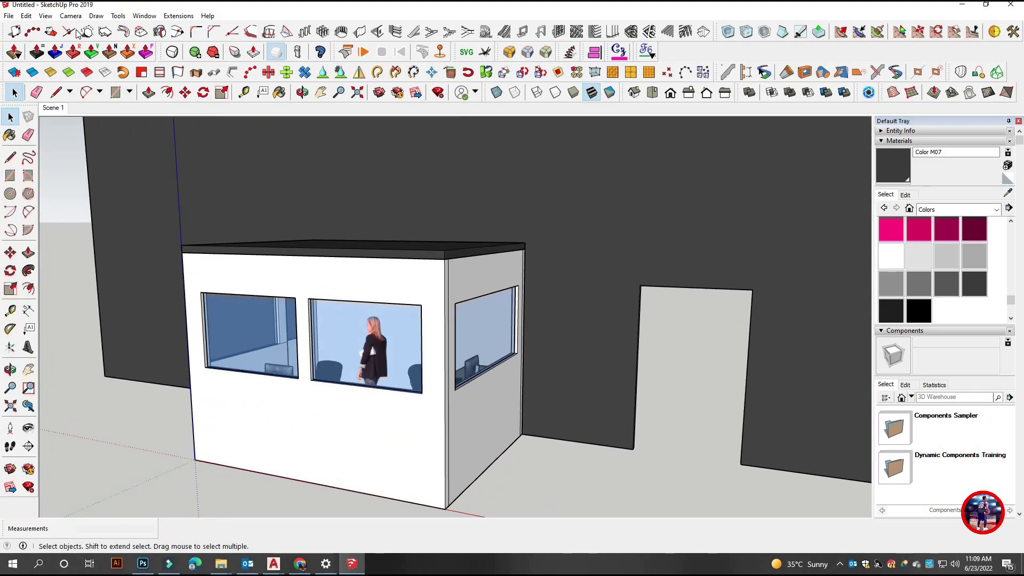
- Save Scene 2, switch to Top view, and explode the roof group to uncover the room
{"action": "key", "text": "Down"}
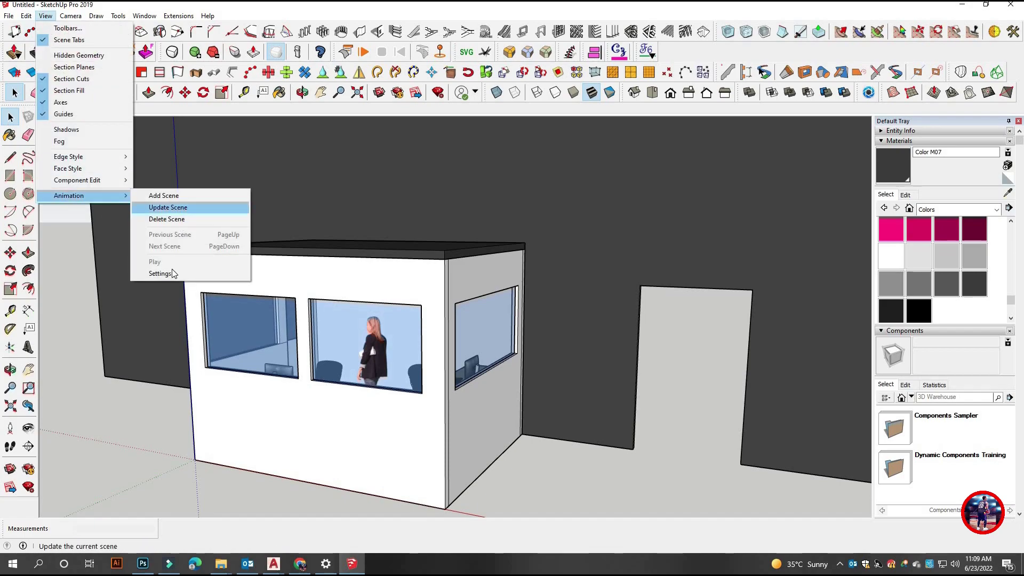
{"action": "left_click", "coordinate": [183, 202]}
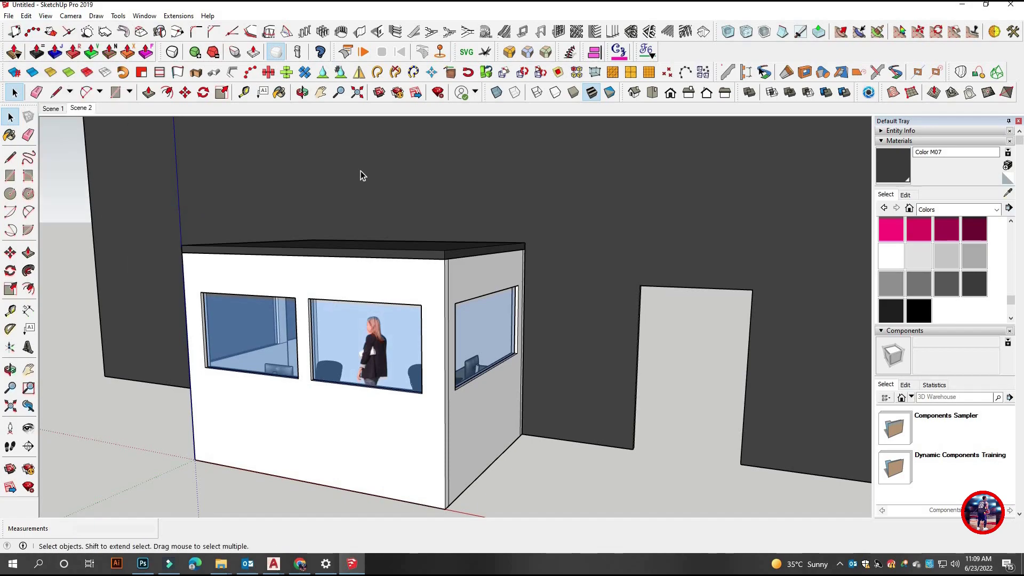
{"action": "left_click", "coordinate": [663, 95]}
{"action": "left_click", "coordinate": [579, 269]}
{"action": "right_click", "coordinate": [579, 269]}
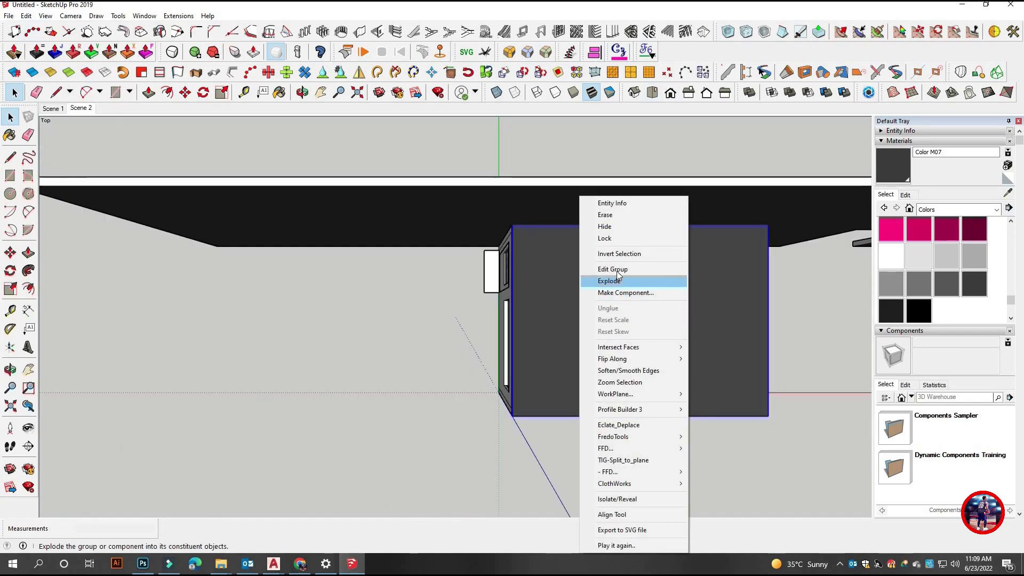
{"action": "left_click", "coordinate": [616, 280]}
{"action": "mouse_move", "coordinate": [638, 296]}
{"action": "middle_mouse_down"}
{"action": "mouse_move", "coordinate": [423, 283]}
{"action": "mouse_move", "coordinate": [556, 377]}
{"action": "mouse_move", "coordinate": [317, 350]}
{"action": "mouse_move", "coordinate": [501, 411]}
{"action": "middle_mouse_up"}
{"action": "key", "text": "space"}
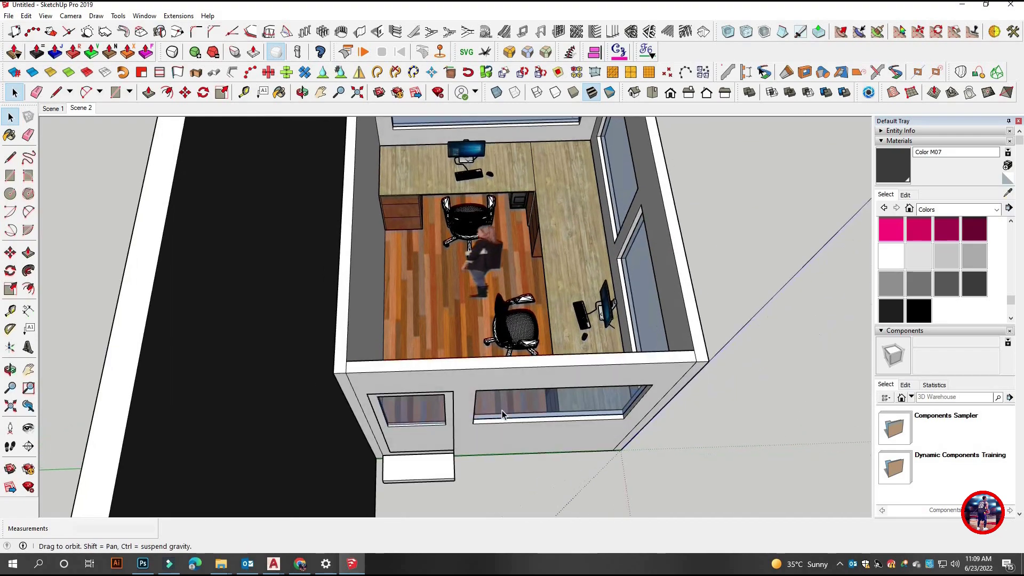
- Save the overhead view of the furnished room as Scene 3, then return to Scene 1
{"action": "scroll", "coordinate": [638, 263], "scroll_direction": "down", "scroll_amount": 3}
{"action": "scroll", "coordinate": [585, 283], "scroll_direction": "up", "scroll_amount": 3}
{"action": "scroll", "coordinate": [581, 272], "scroll_direction": "up", "scroll_amount": 1}
{"action": "scroll", "coordinate": [571, 254], "scroll_direction": "up", "scroll_amount": 2}
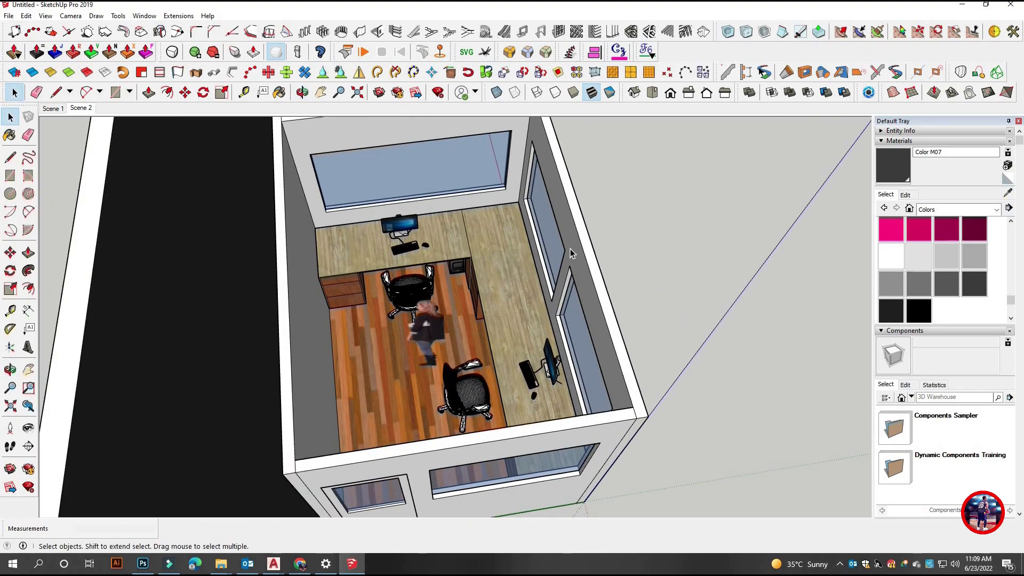
{"action": "scroll", "coordinate": [571, 253], "scroll_direction": "down", "scroll_amount": 2}
{"action": "scroll", "coordinate": [562, 268], "scroll_direction": "up", "scroll_amount": 2}
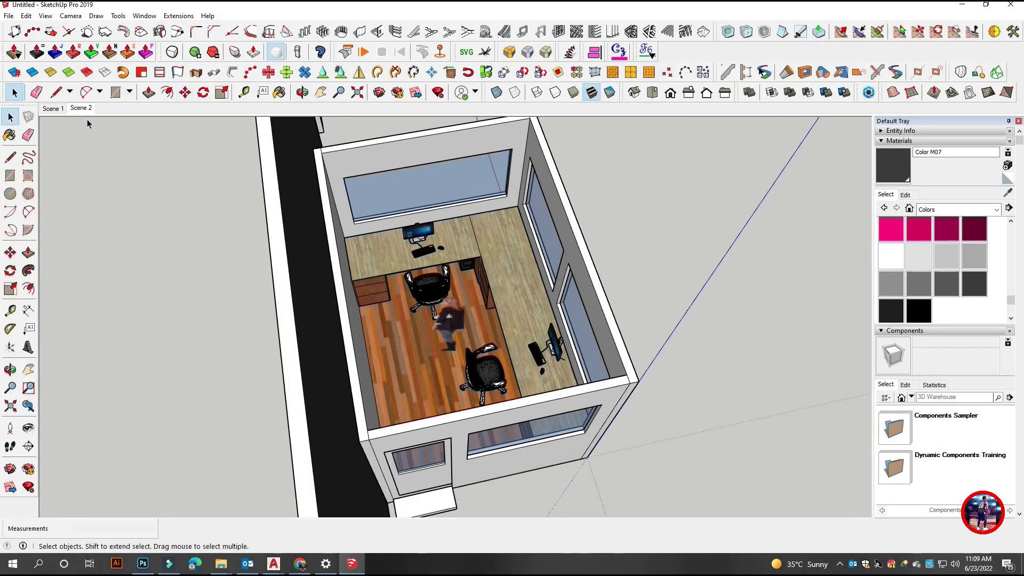
{"action": "left_click", "coordinate": [89, 17]}
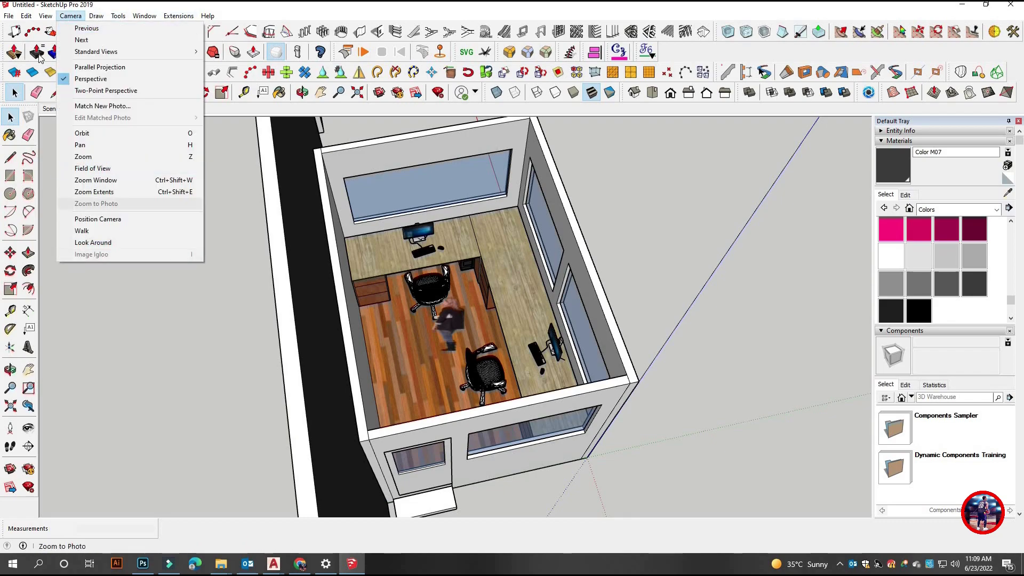
{"action": "left_click", "coordinate": [215, 202]}
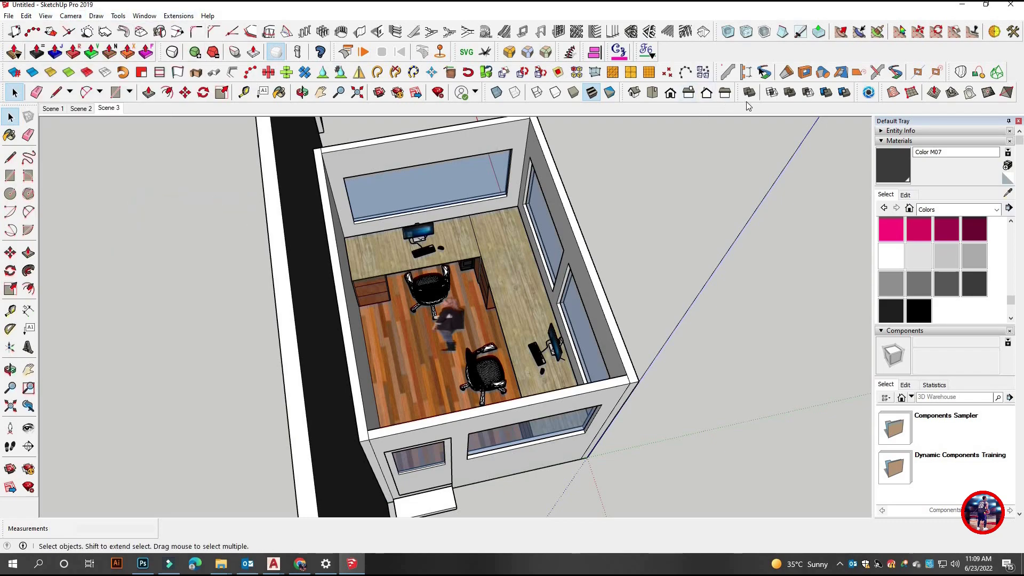
{"action": "left_click", "coordinate": [51, 109]}
- Preview Scene 1 and Scene 2, orbiting Scene 2 to a straight front view of the booth
{"action": "left_click", "coordinate": [104, 110]}
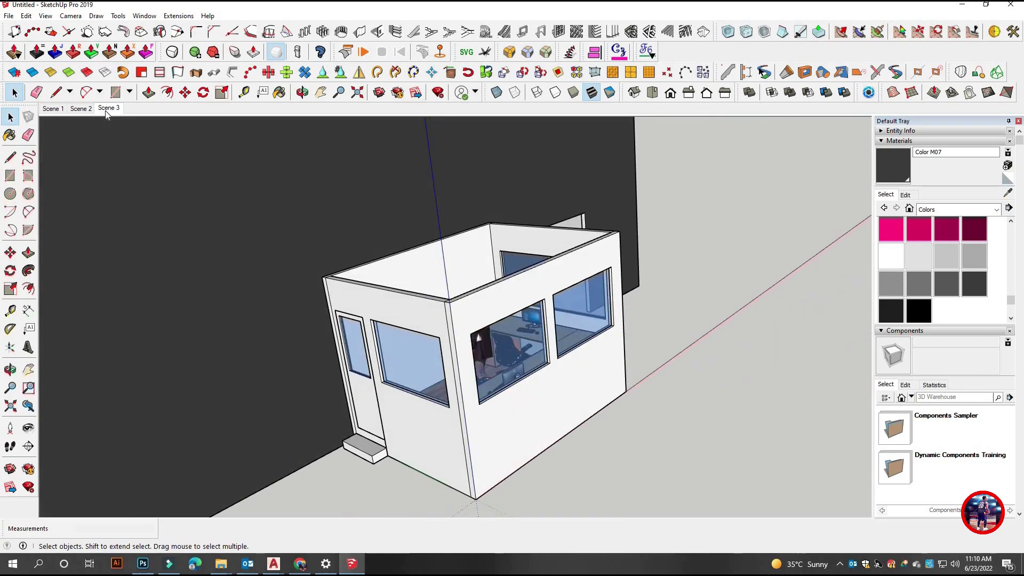
{"action": "left_click", "coordinate": [82, 109]}
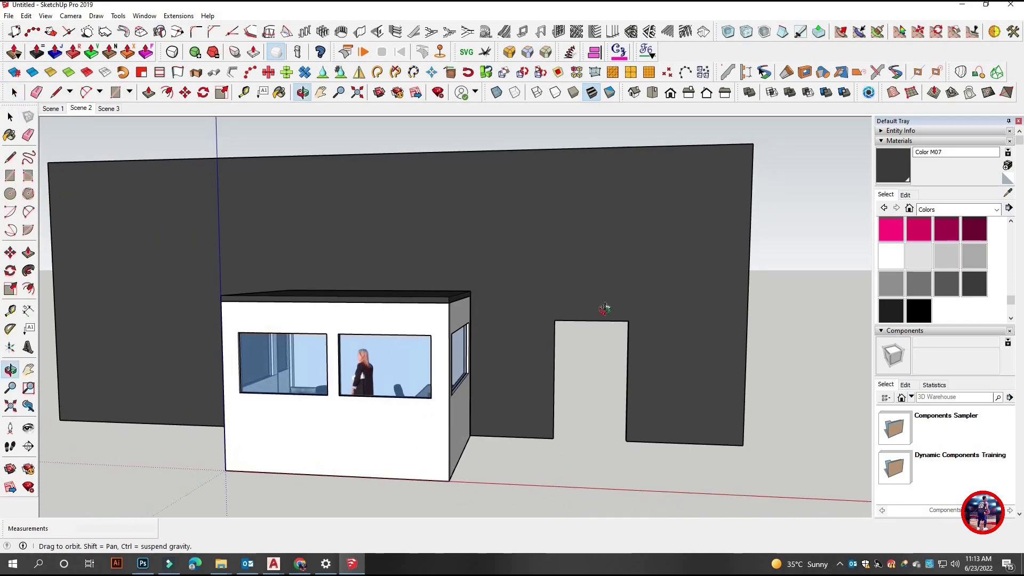
{"action": "mouse_move", "coordinate": [541, 320]}
{"action": "middle_mouse_down"}
{"action": "mouse_move", "coordinate": [565, 299]}
{"action": "mouse_move", "coordinate": [704, 277]}
{"action": "middle_mouse_up"}
{"action": "key", "text": "space"}
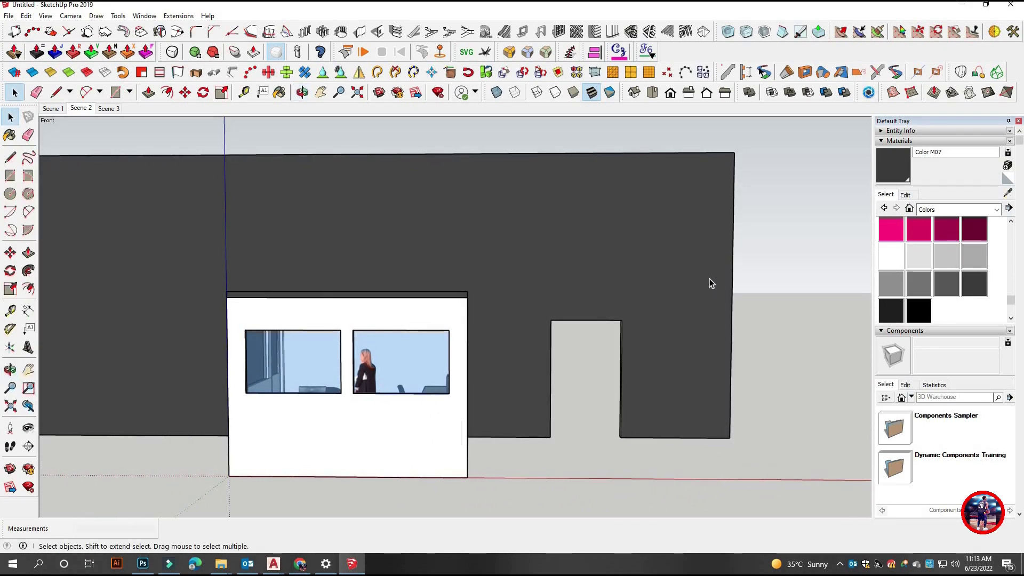
{"action": "scroll", "coordinate": [238, 400], "scroll_direction": "up", "scroll_amount": 1}
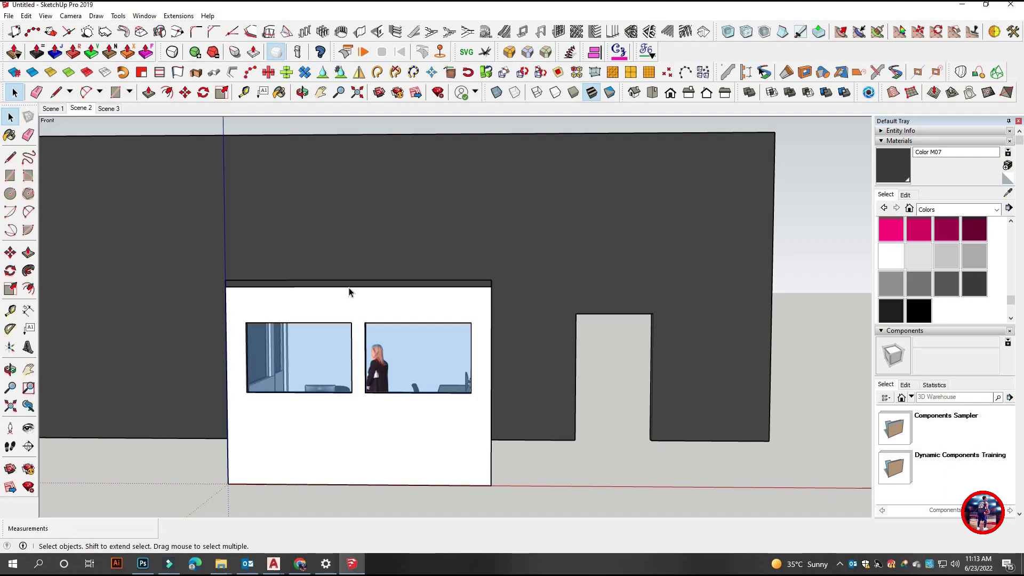
- Cycle through Scene 3 and Scene 1, ending on Scene 3's overhead interior view
{"action": "left_click", "coordinate": [108, 109]}
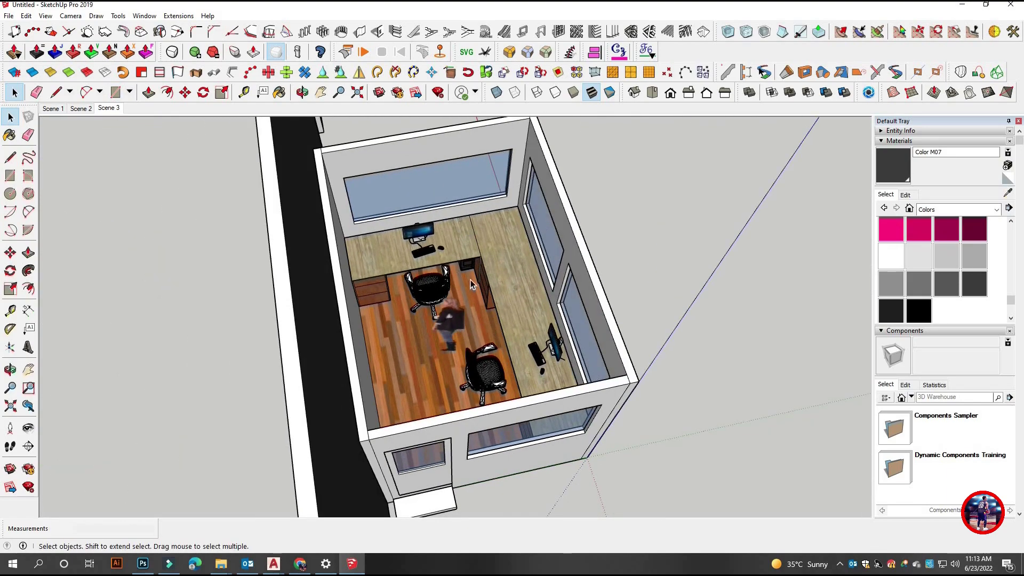
{"action": "left_click", "coordinate": [56, 111]}
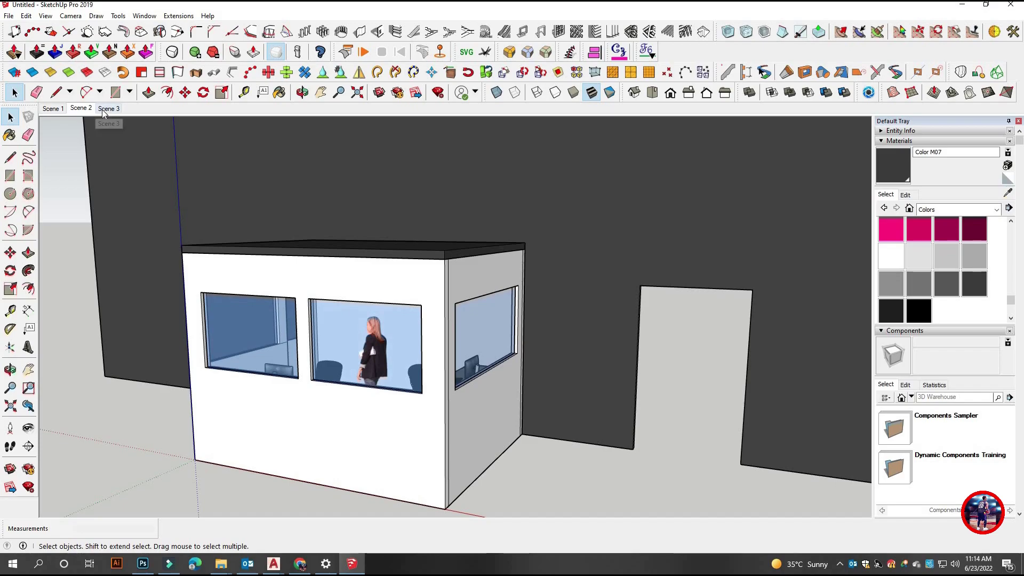
{"action": "left_click", "coordinate": [102, 110]}
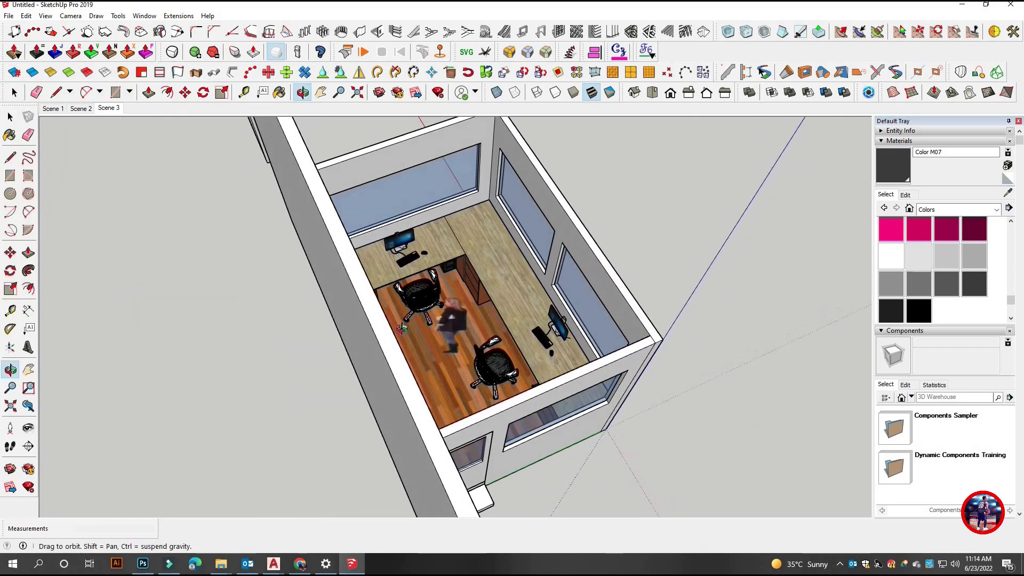